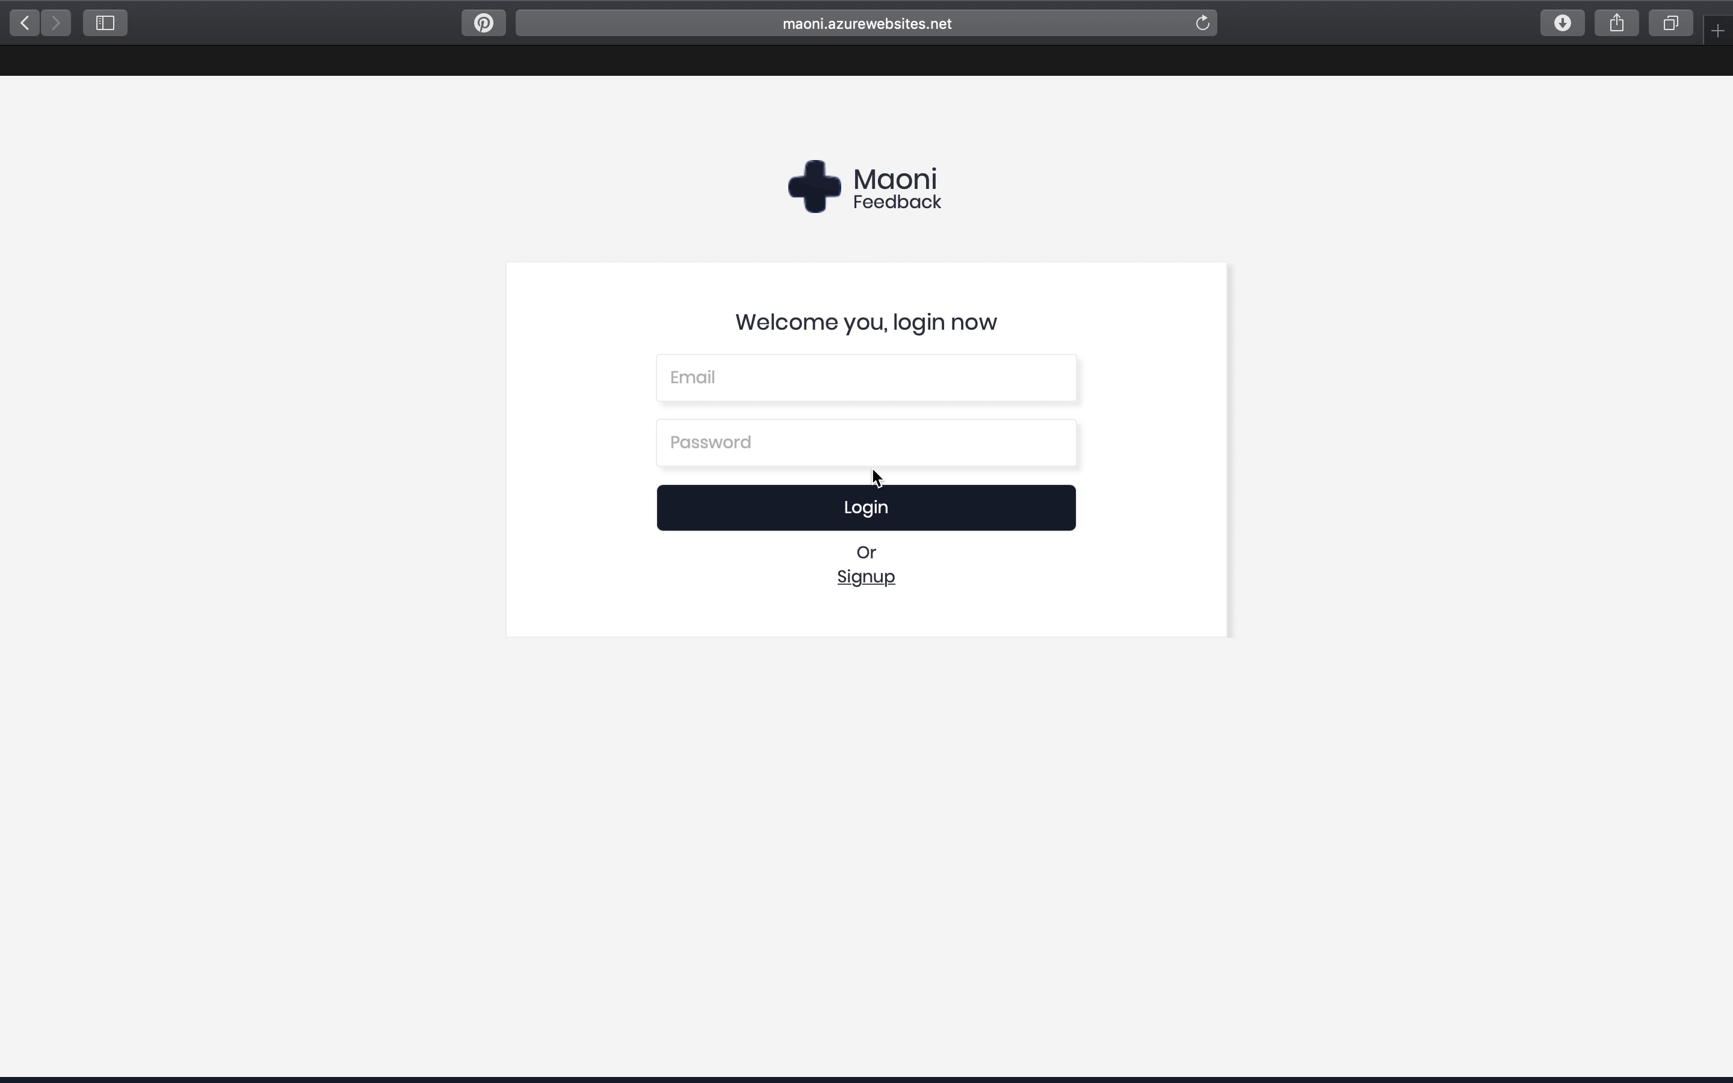
Log in to the Maoni site with the saved account email and password.
{"action": "left_click", "coordinate": [813, 375]}
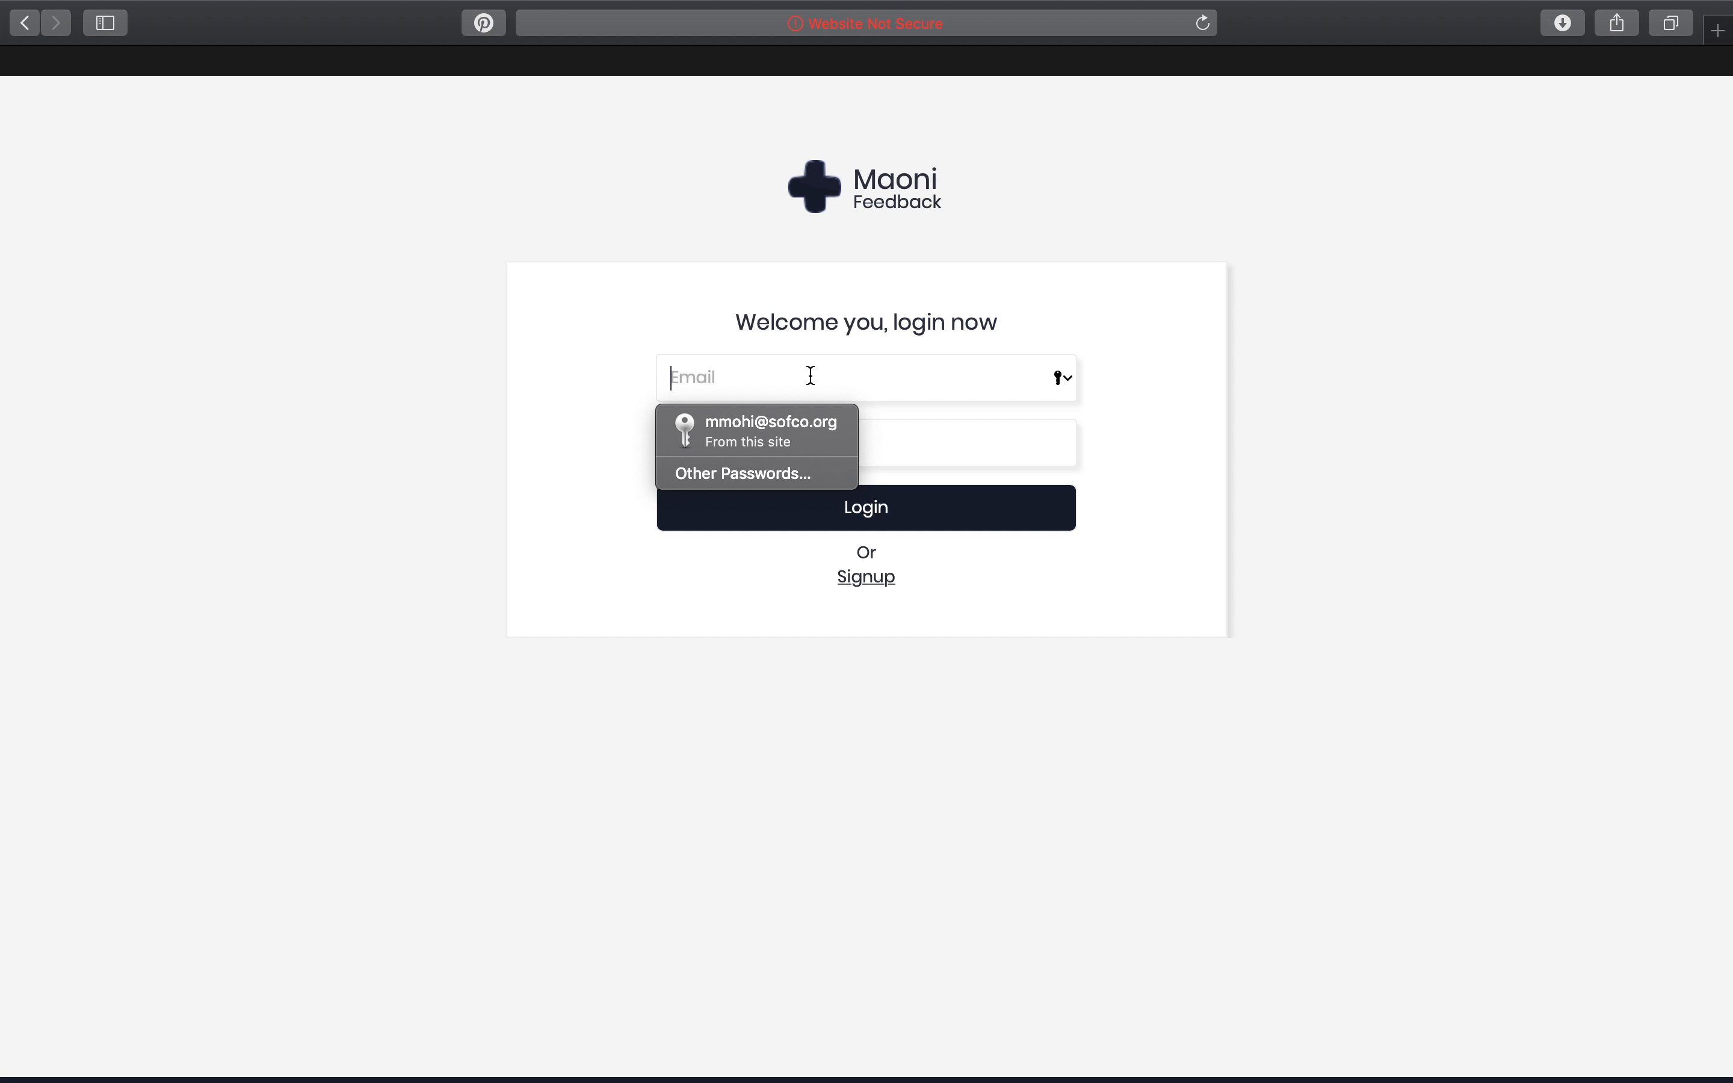
{"action": "left_click", "coordinate": [733, 448]}
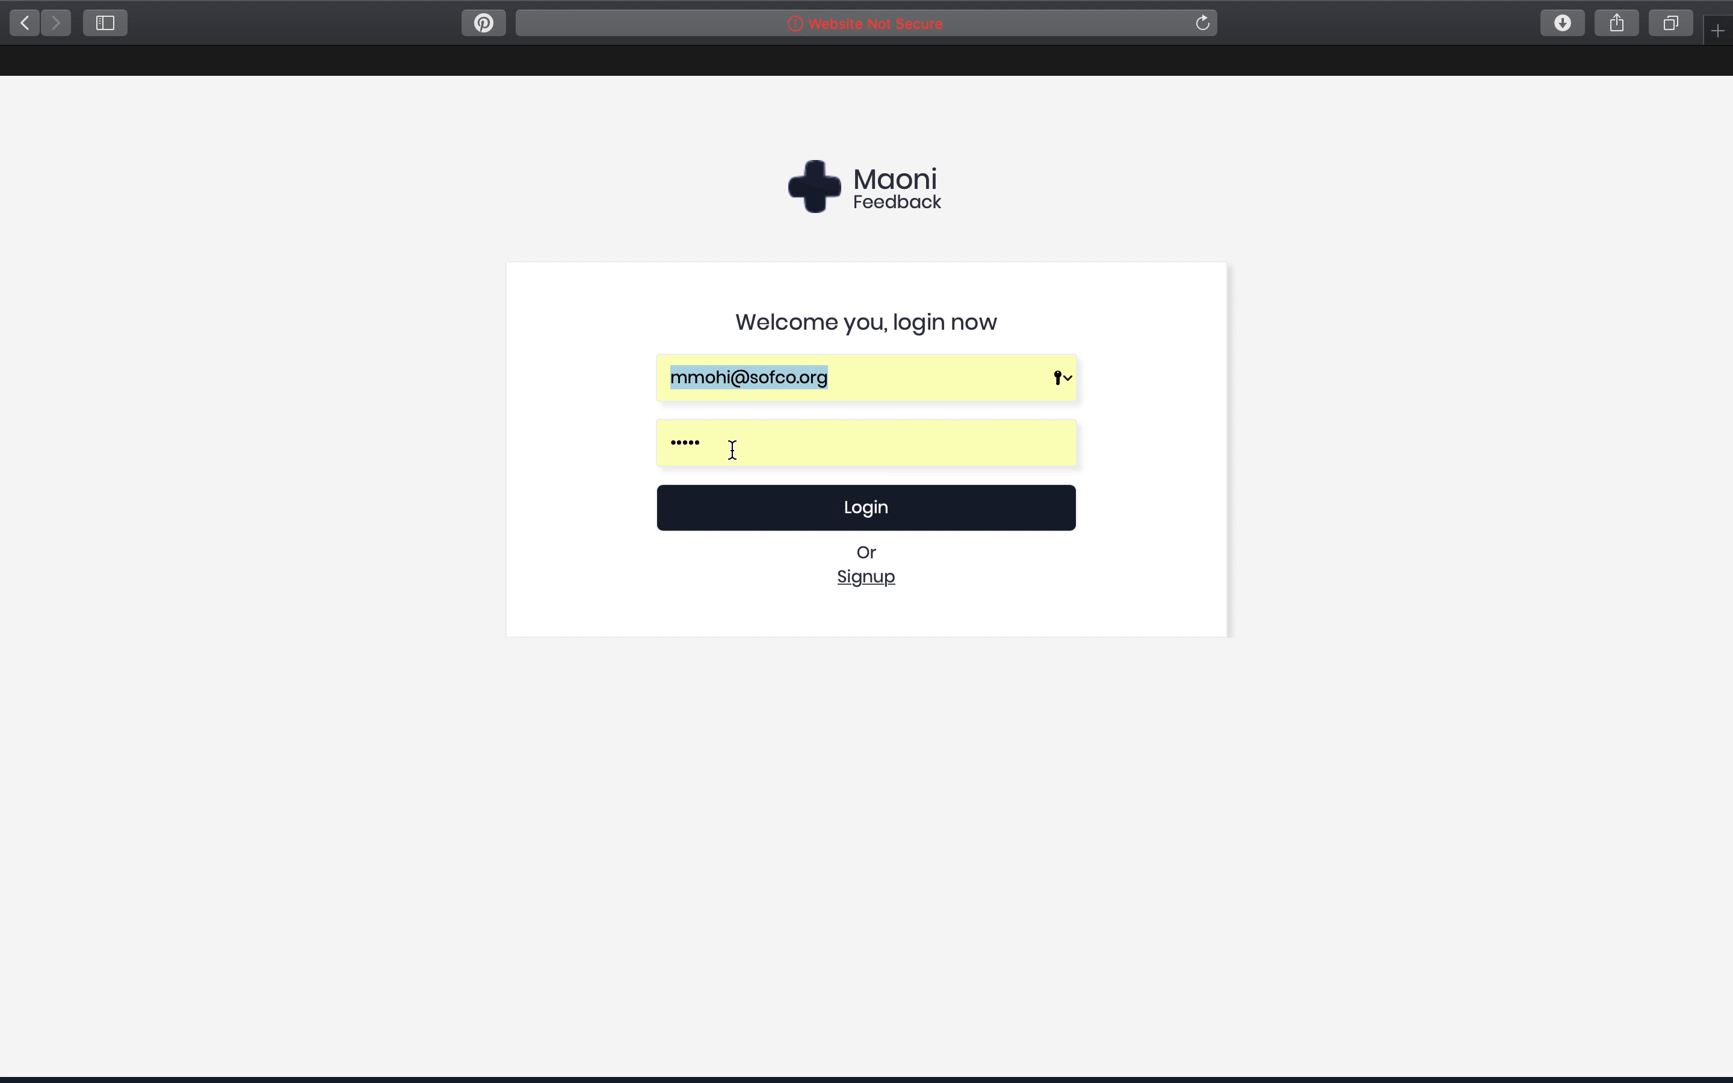
{"action": "left_click", "coordinate": [826, 511]}
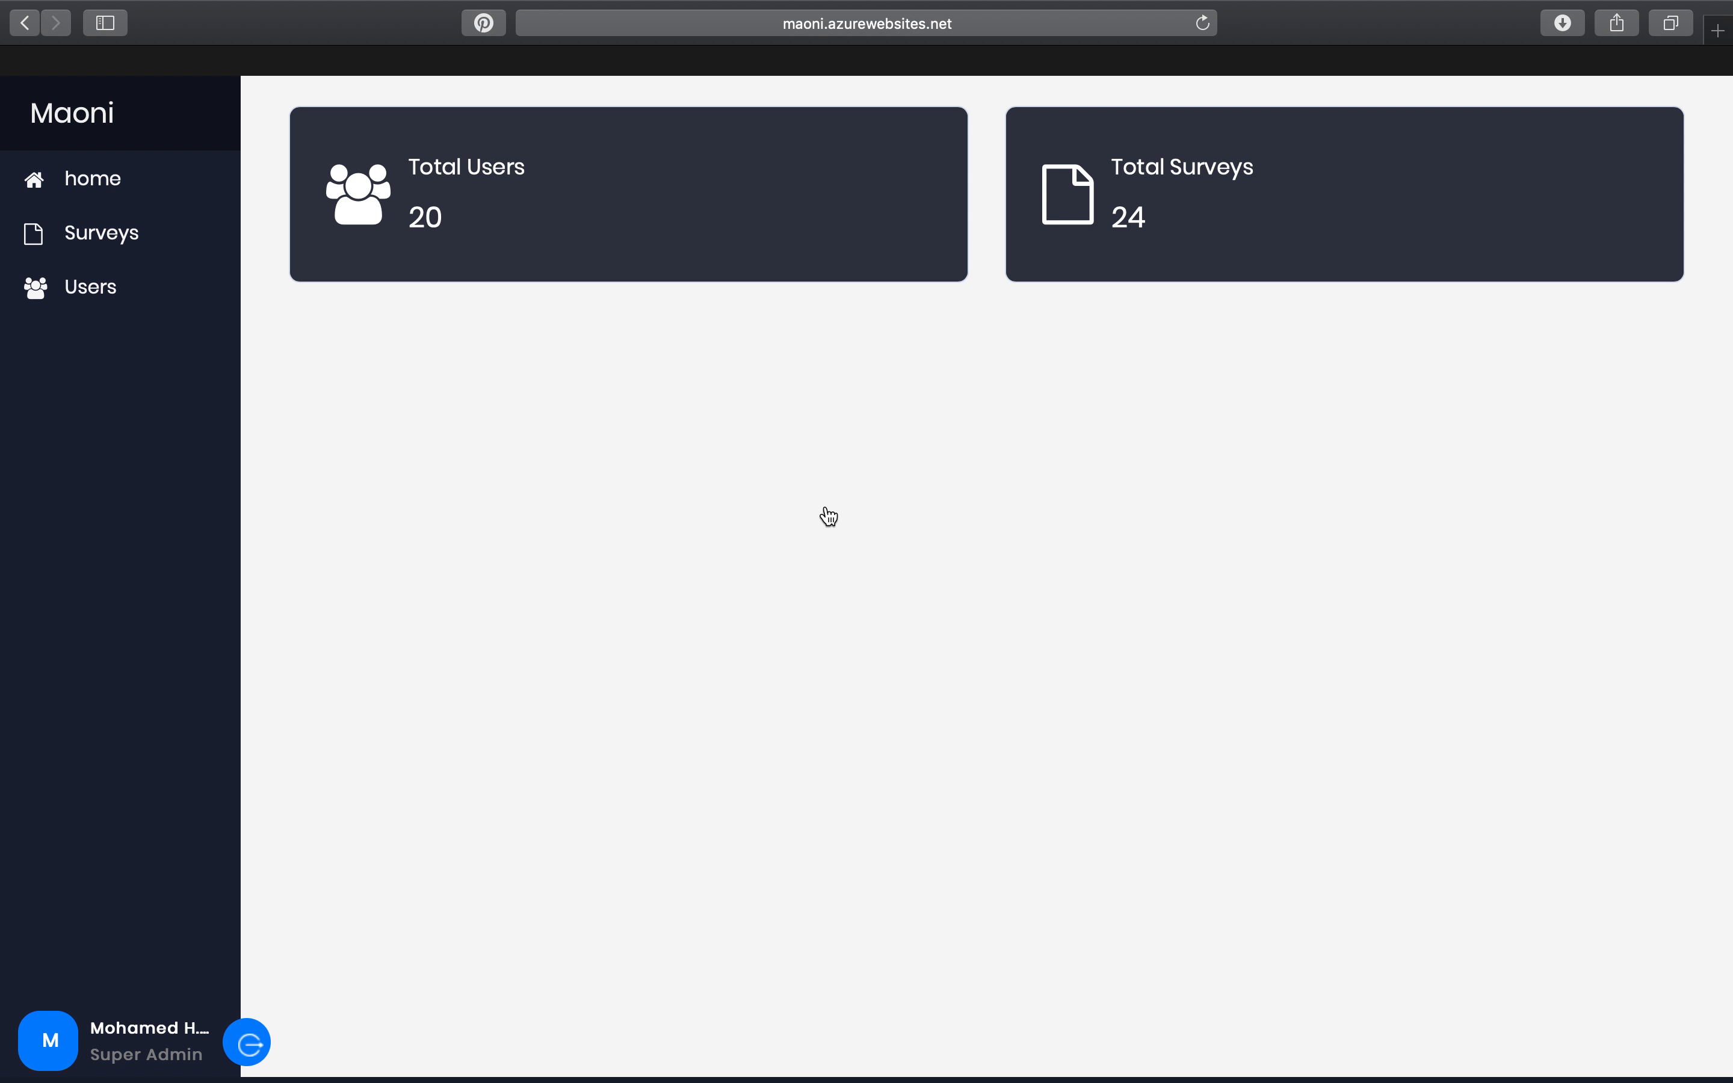
{"action": "left_click_drag", "start_coordinate": [774, 309], "coordinate": [1575, 225]}
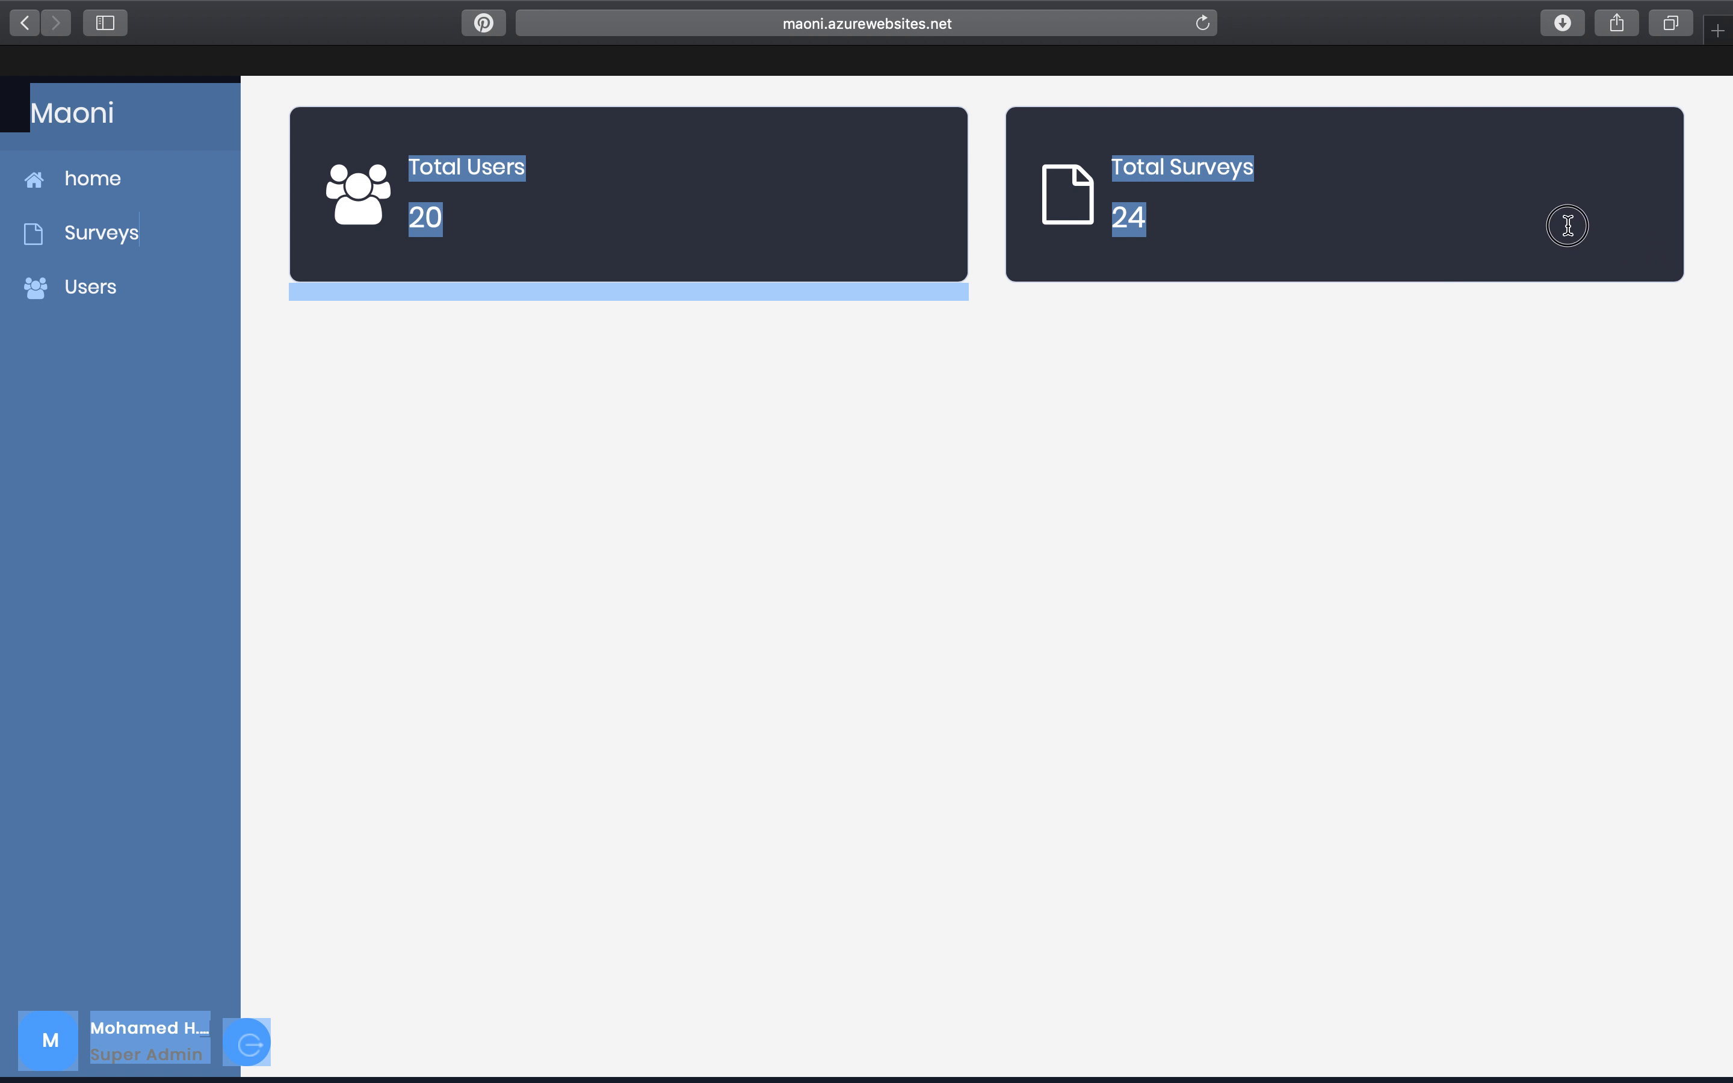
{"action": "left_click", "coordinate": [1354, 376]}
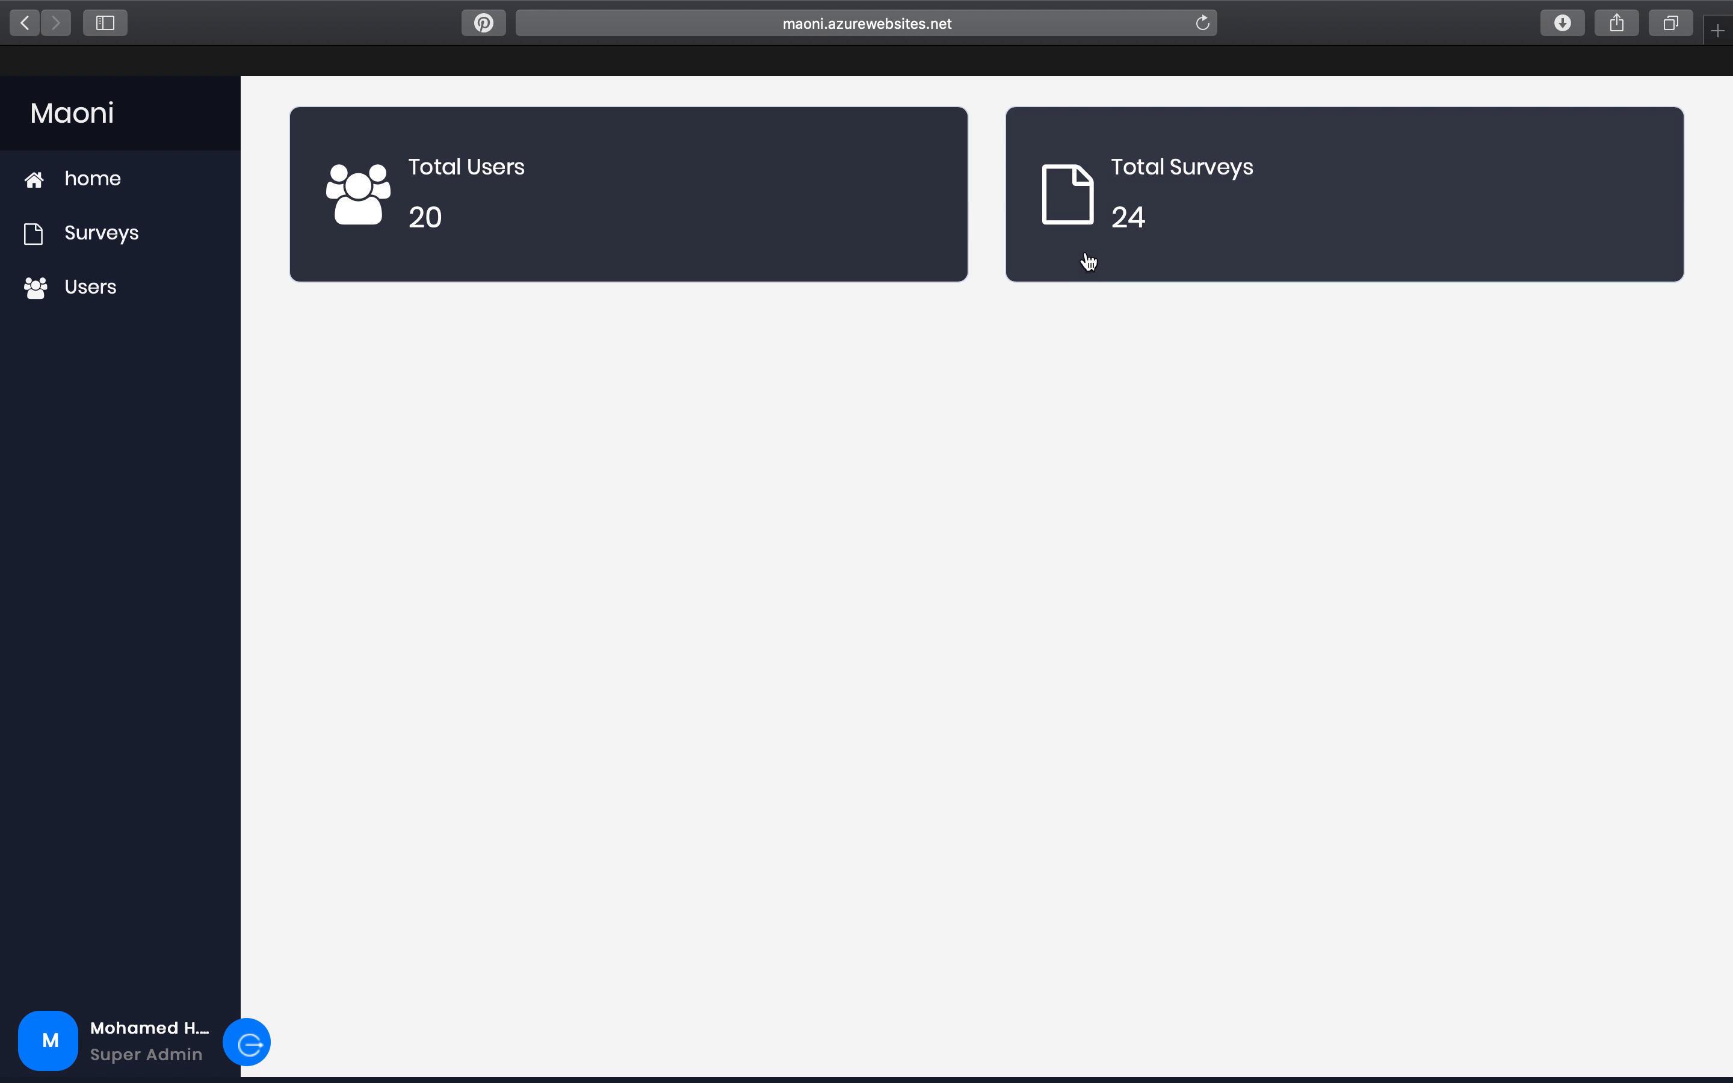
In the surveys list, switch the survey titled Rejected online and the dasfa survey offline.
{"action": "left_click", "coordinate": [87, 229]}
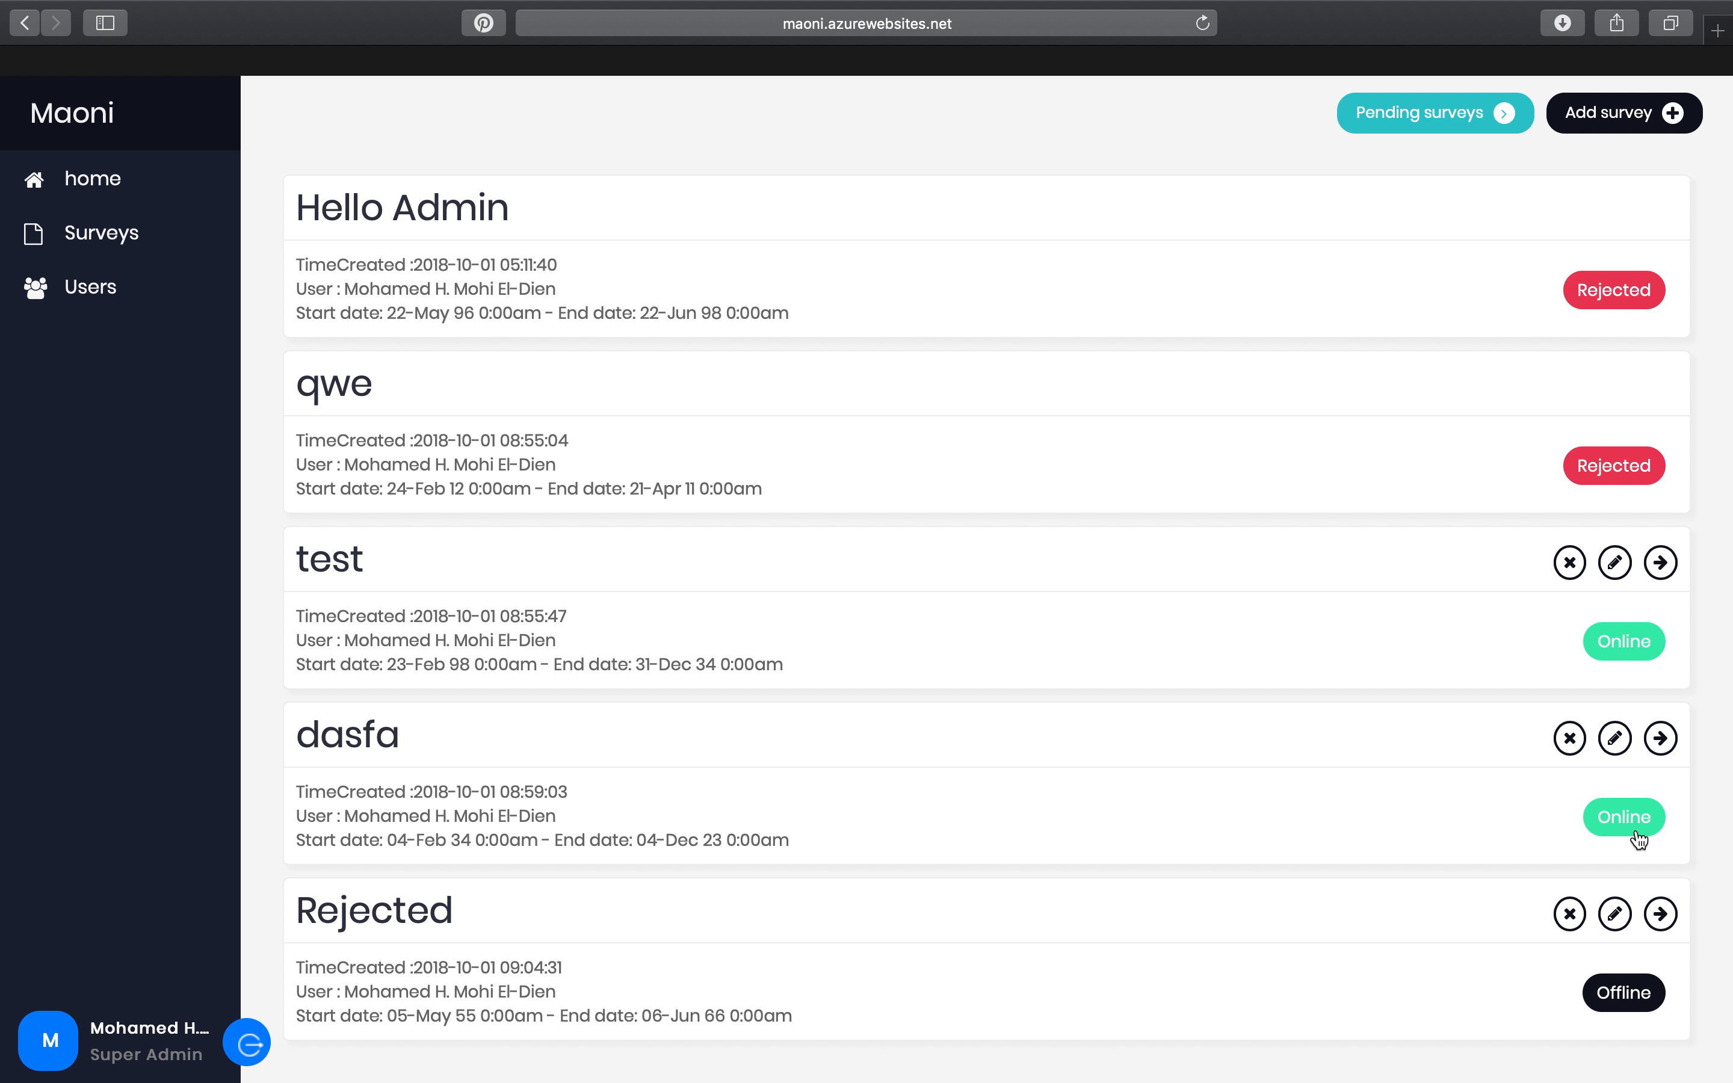
{"action": "left_click", "coordinate": [1624, 1000]}
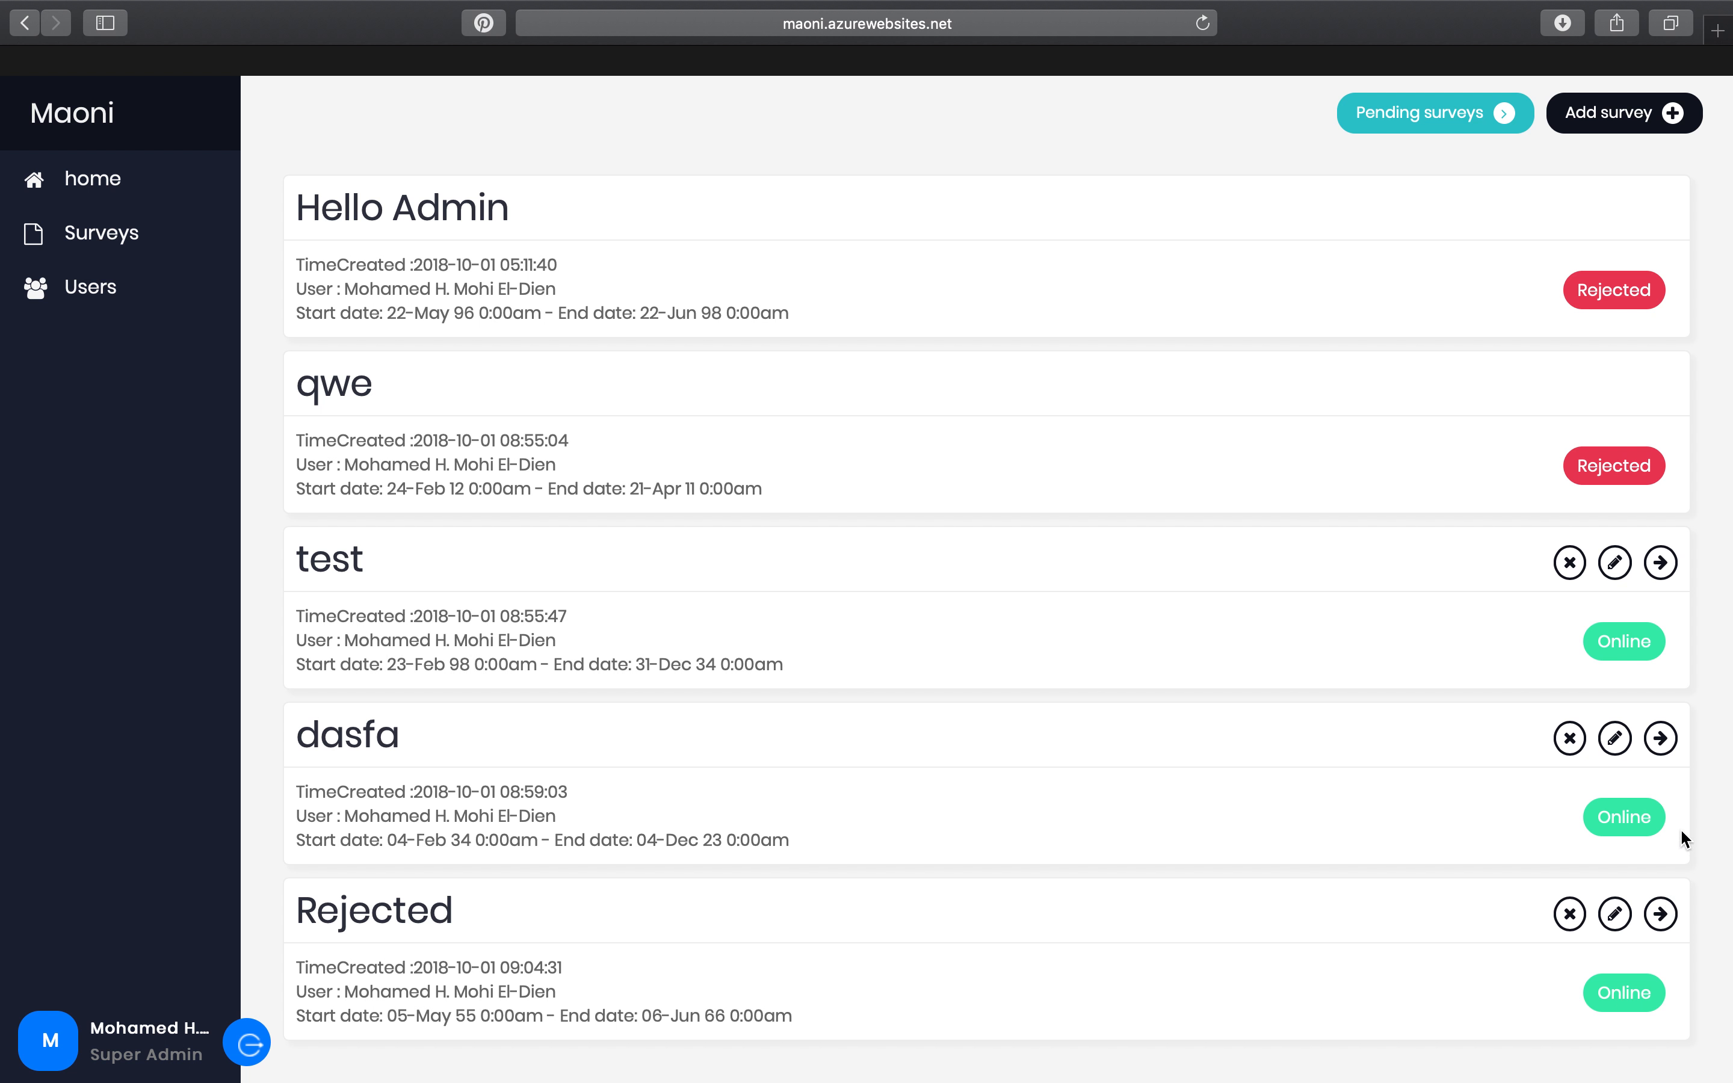
{"action": "left_click", "coordinate": [1624, 823]}
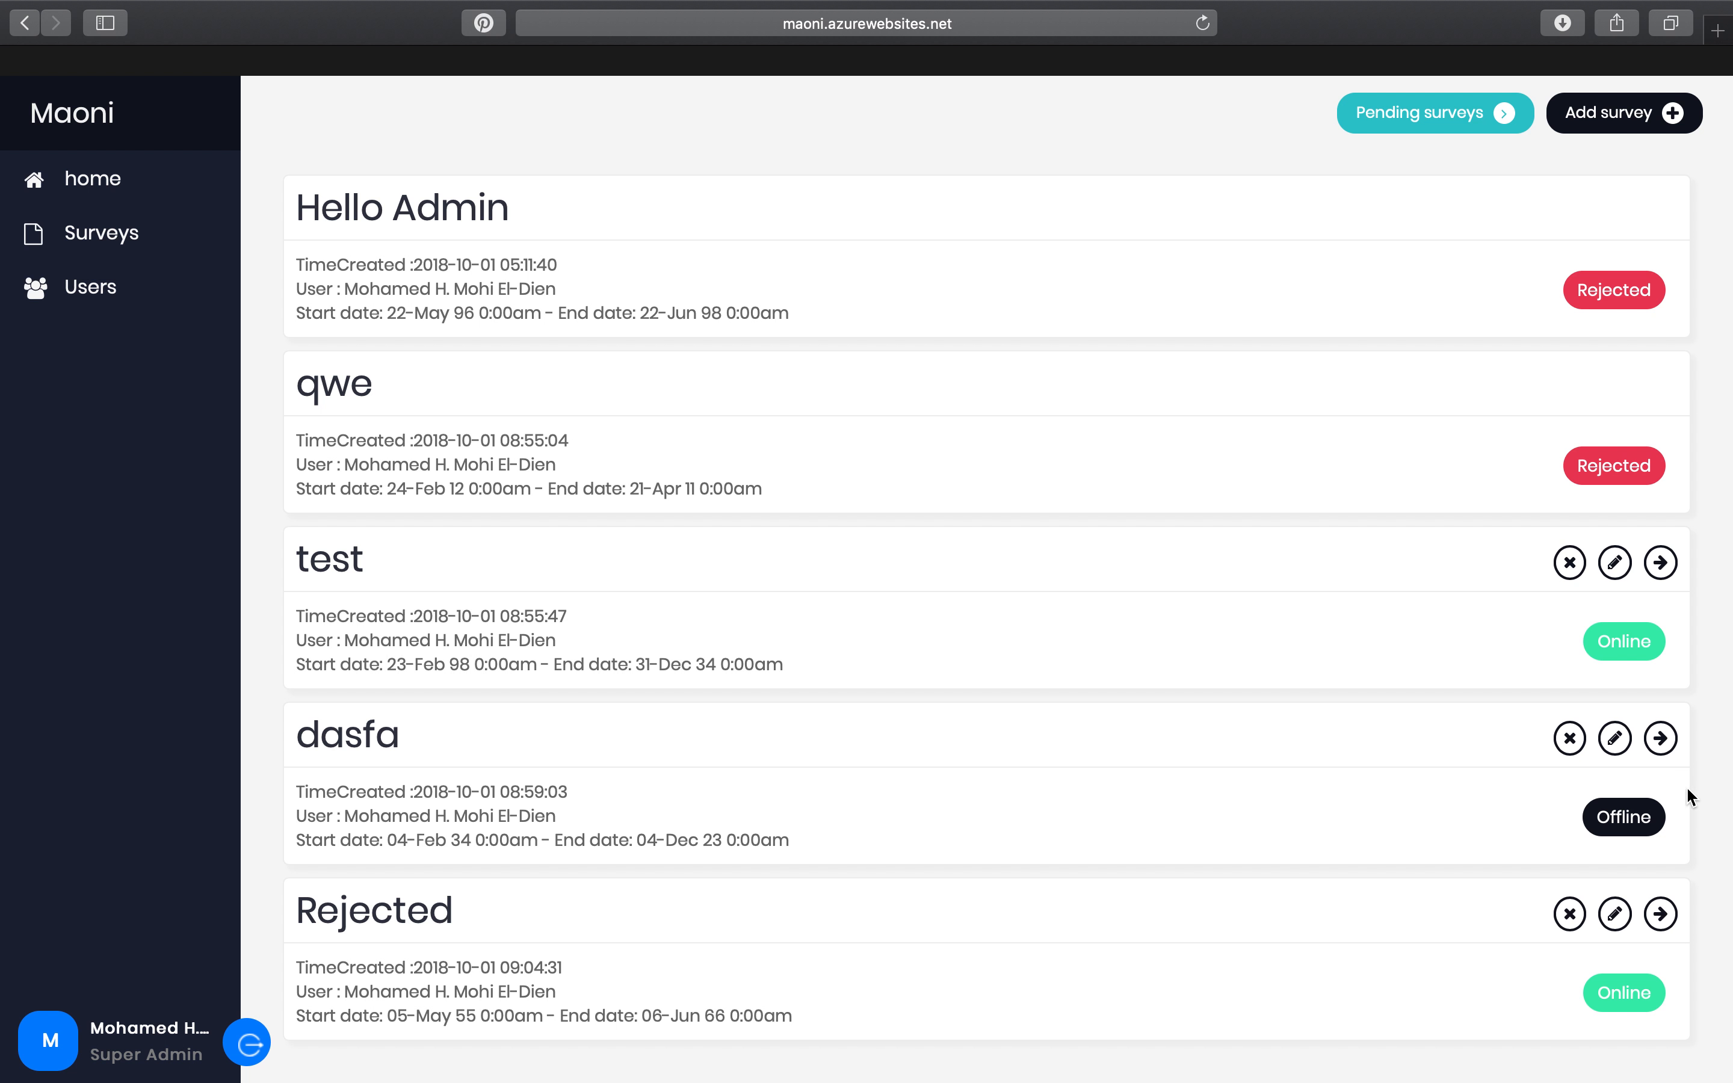
{"action": "left_click", "coordinate": [1627, 825]}
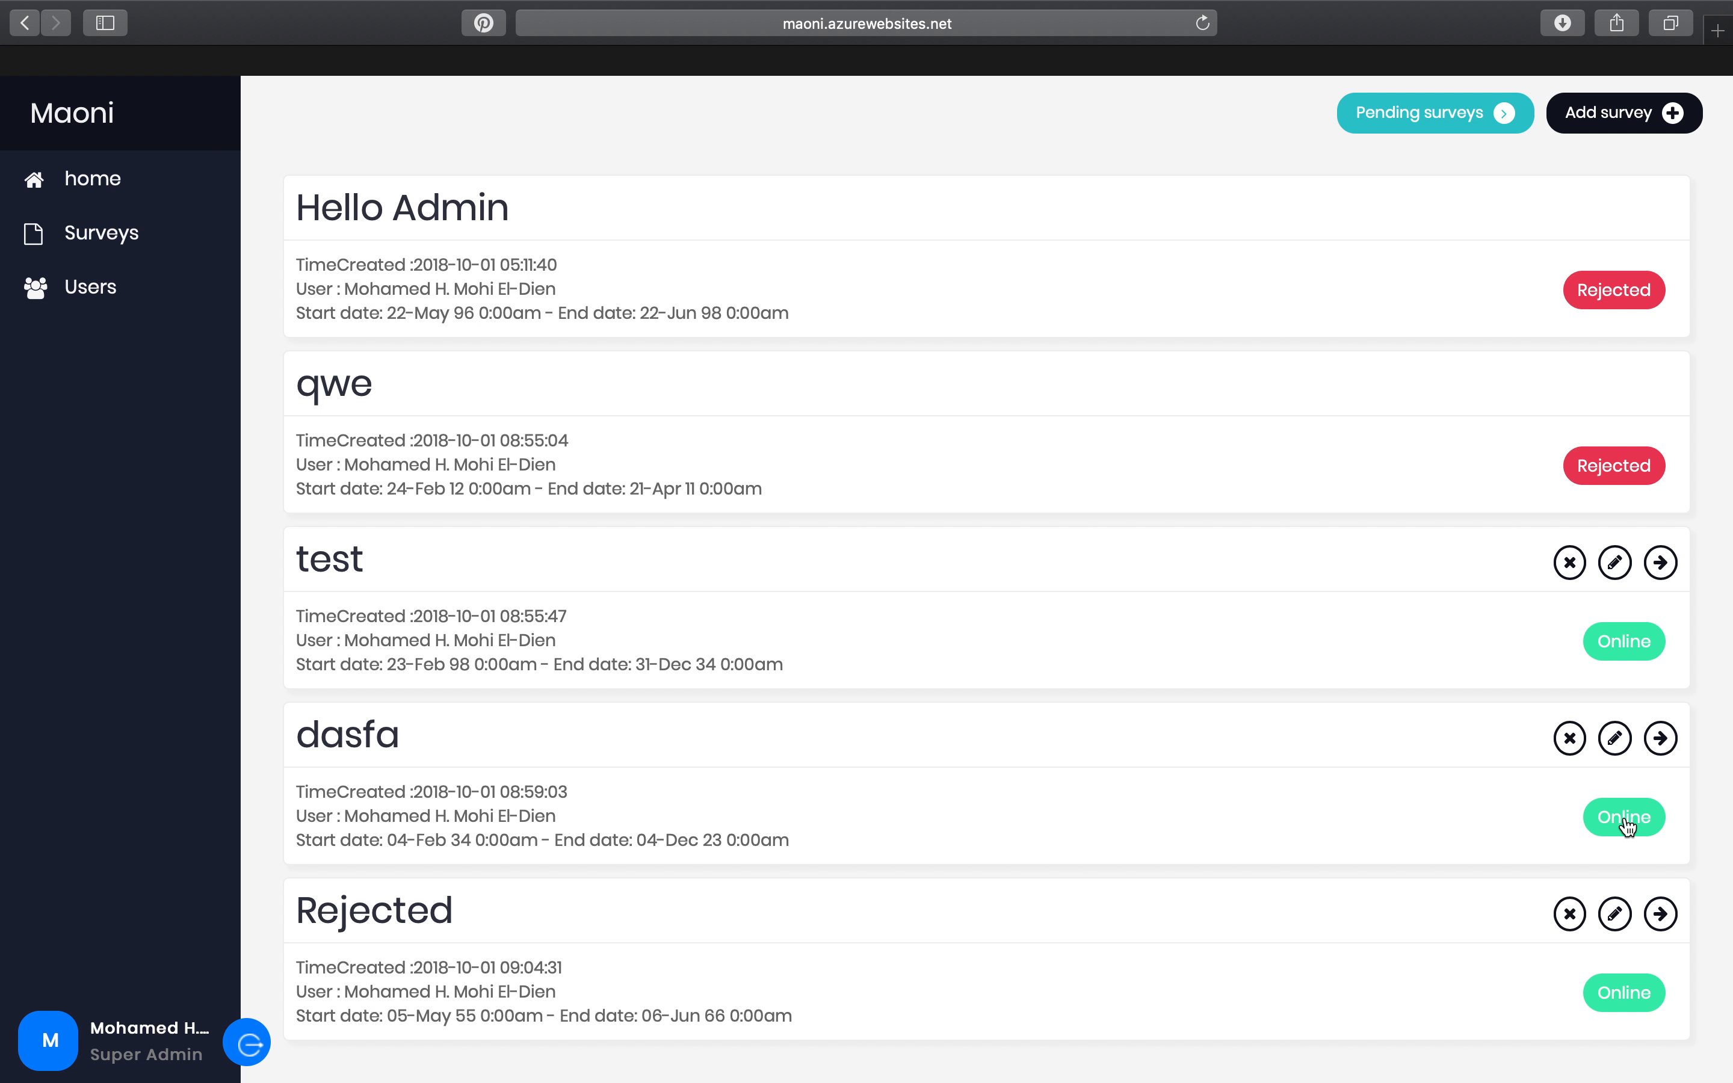
{"action": "left_click", "coordinate": [1628, 824]}
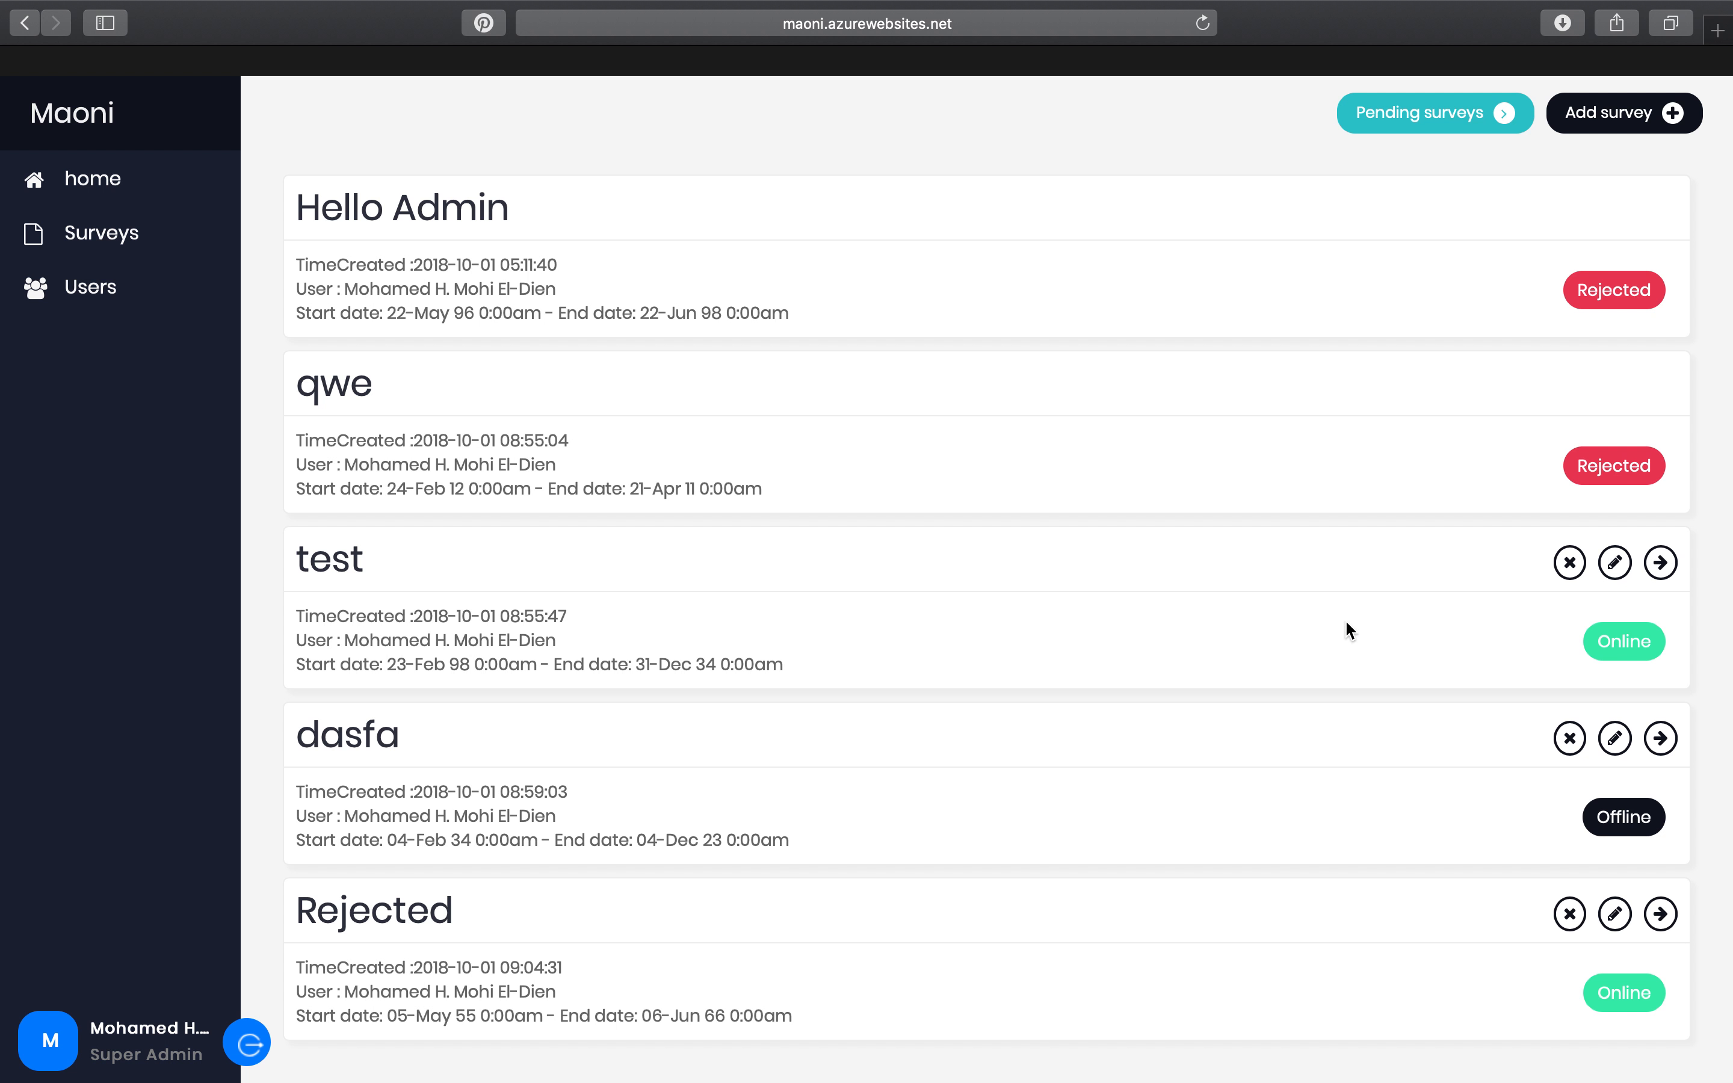
{"action": "left_click", "coordinate": [1393, 131]}
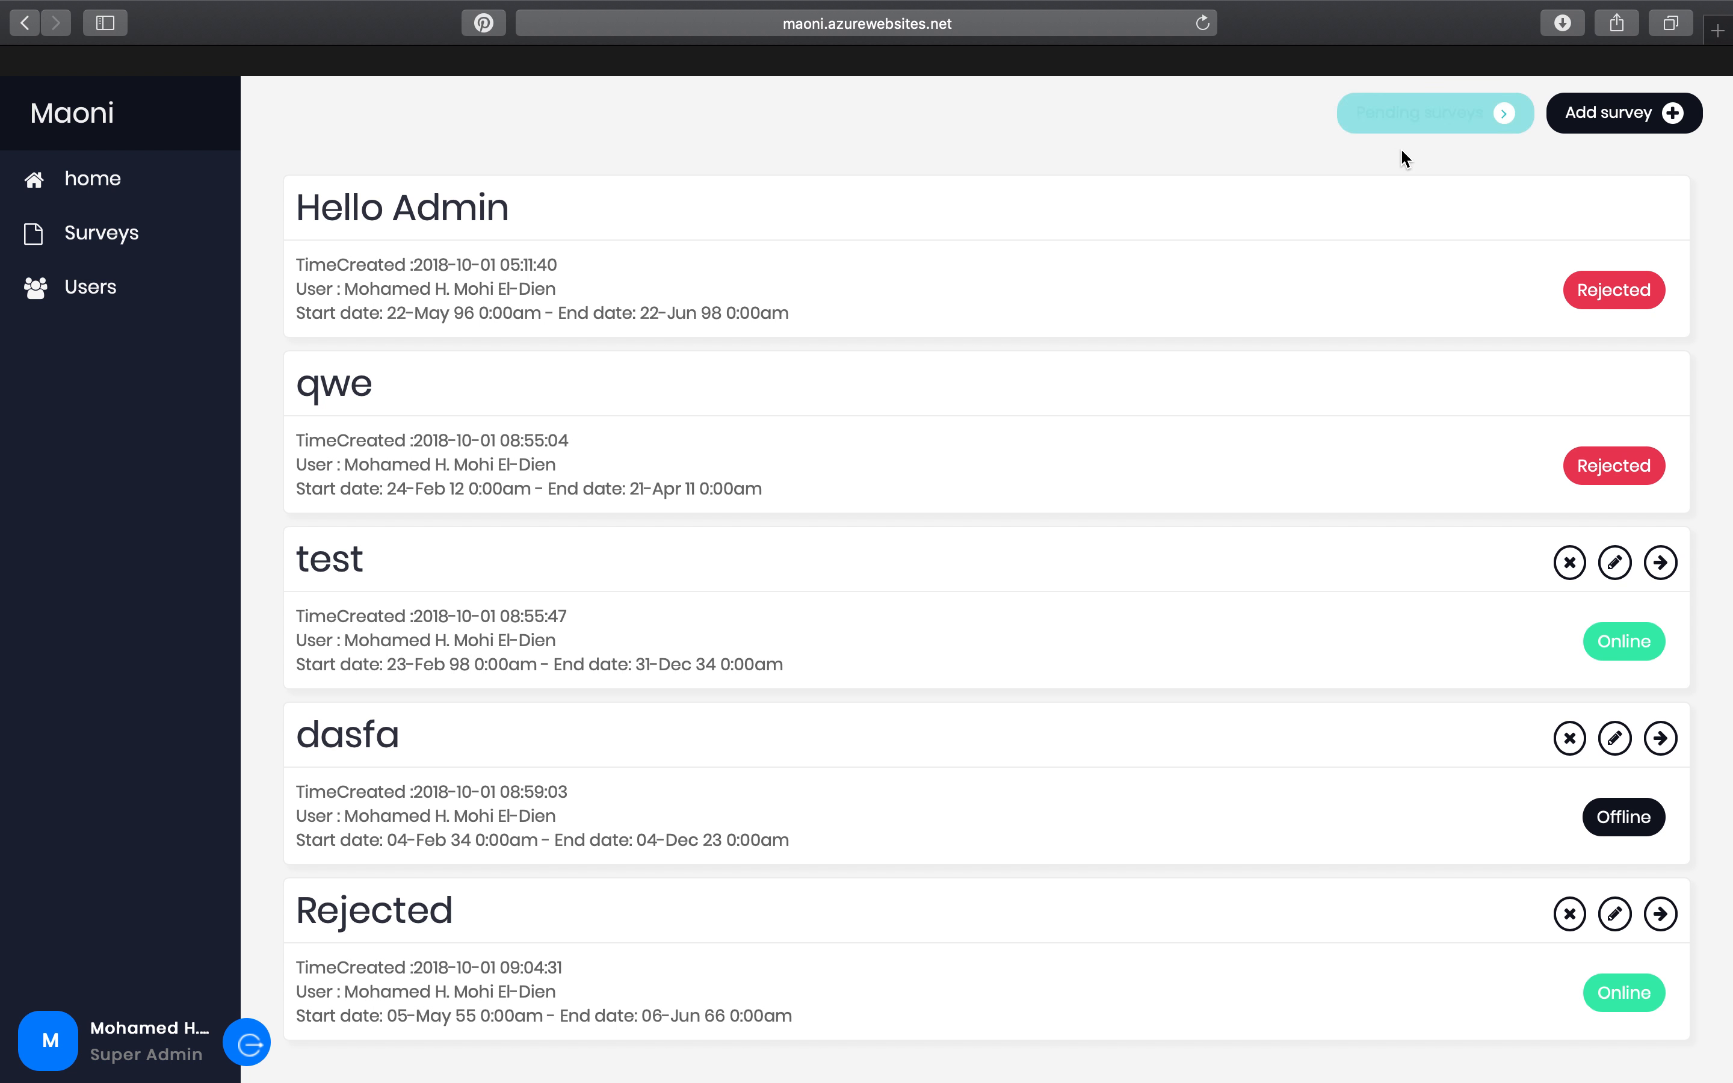
{"action": "left_click", "coordinate": [1414, 122]}
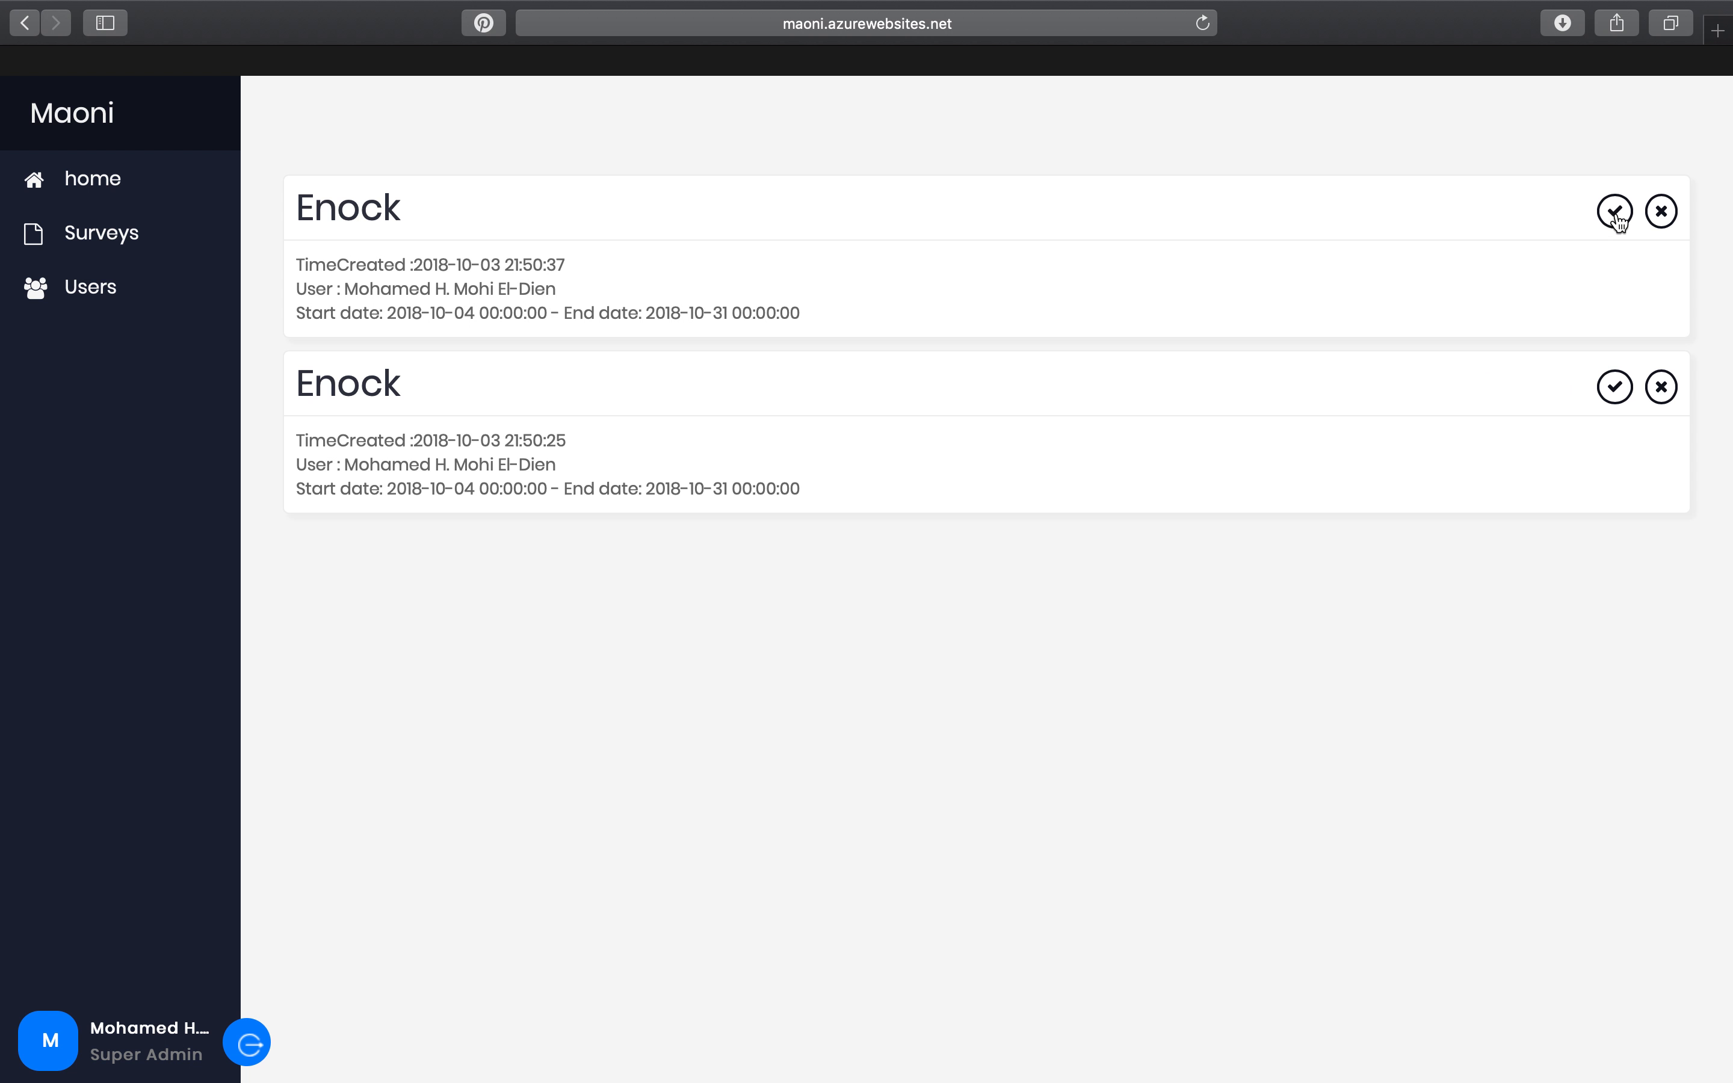
{"action": "left_click", "coordinate": [1669, 222]}
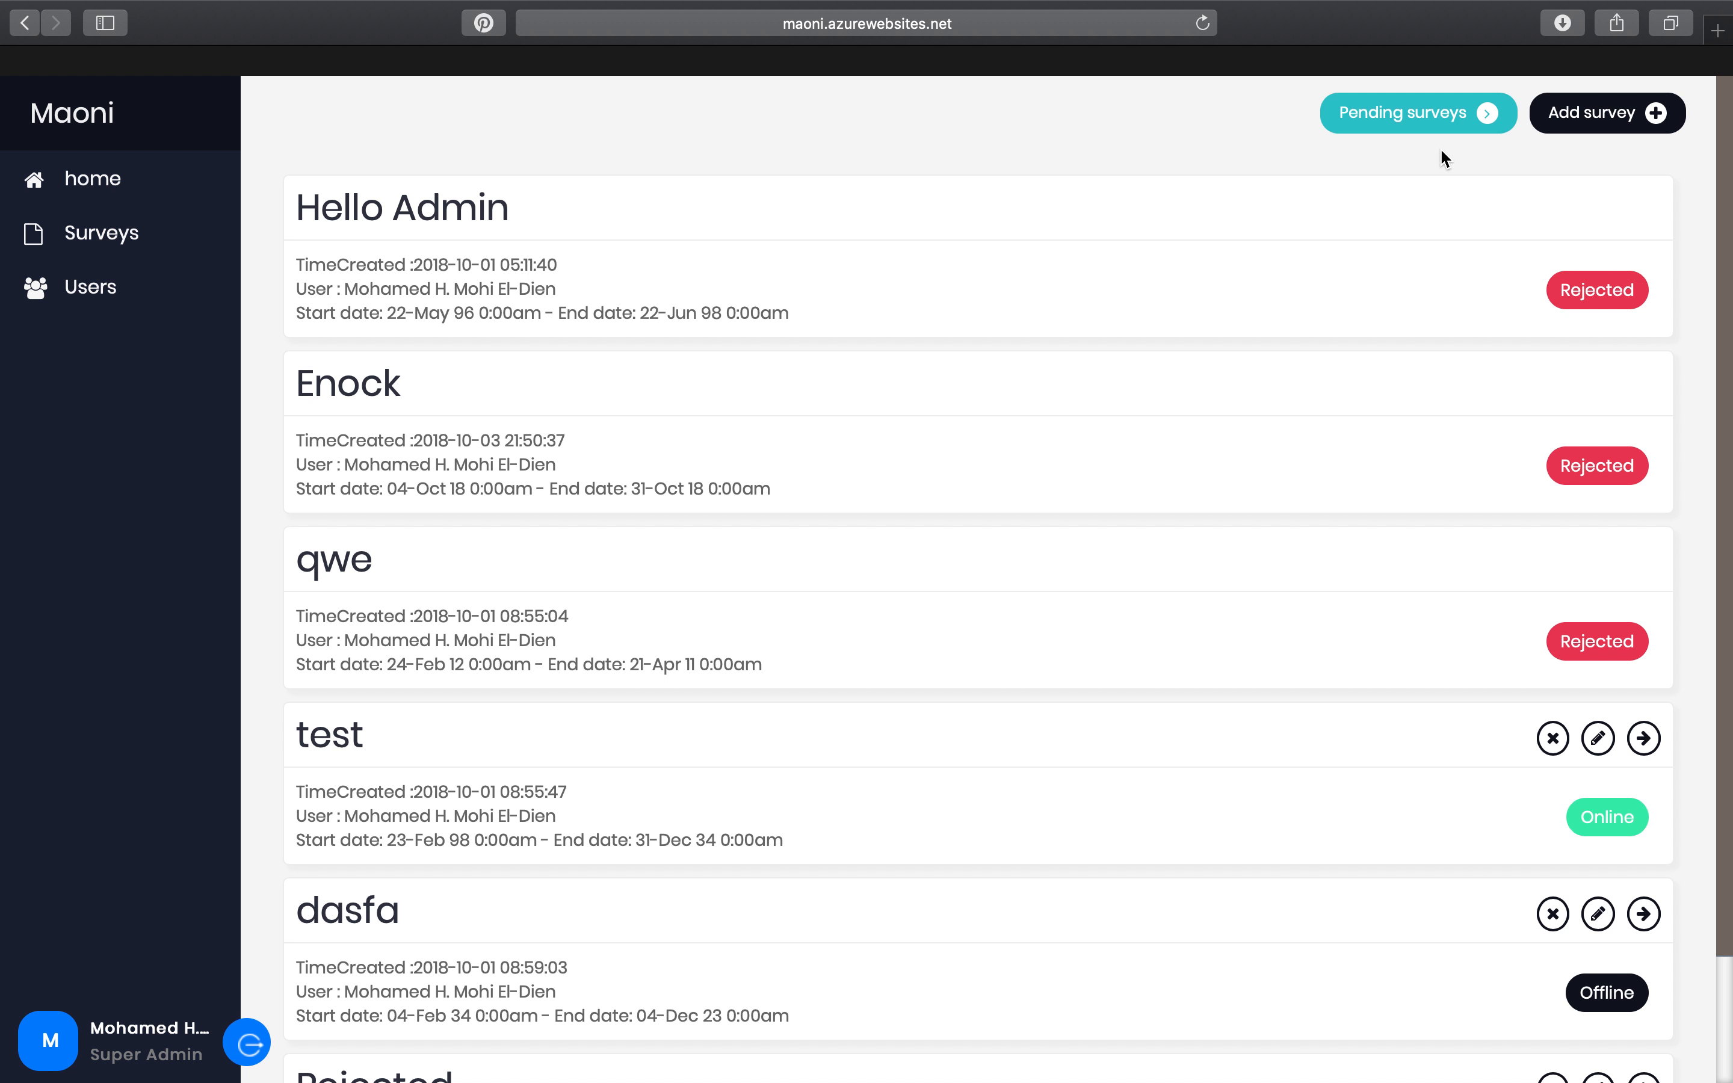
{"action": "left_click", "coordinate": [1416, 127]}
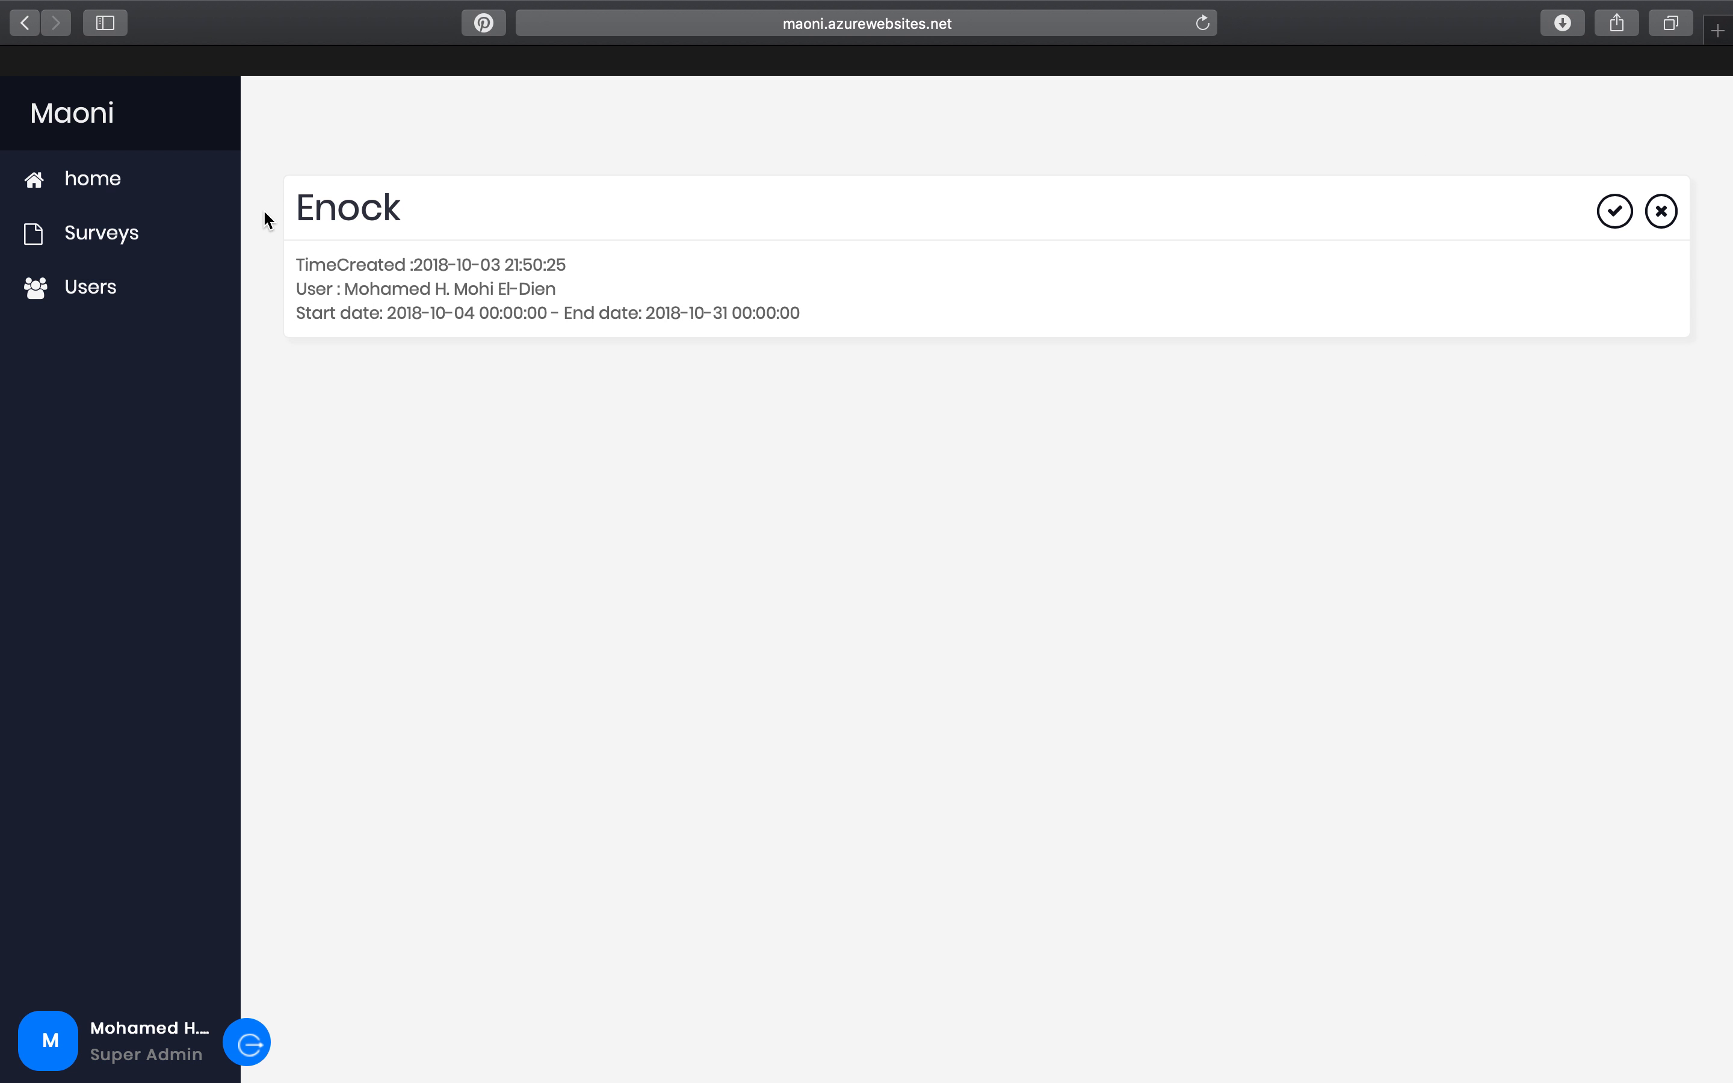
{"action": "left_click", "coordinate": [1611, 212]}
{"action": "left_click", "coordinate": [127, 247]}
{"action": "left_click_drag", "start_coordinate": [1719, 648], "coordinate": [1719, 885]}
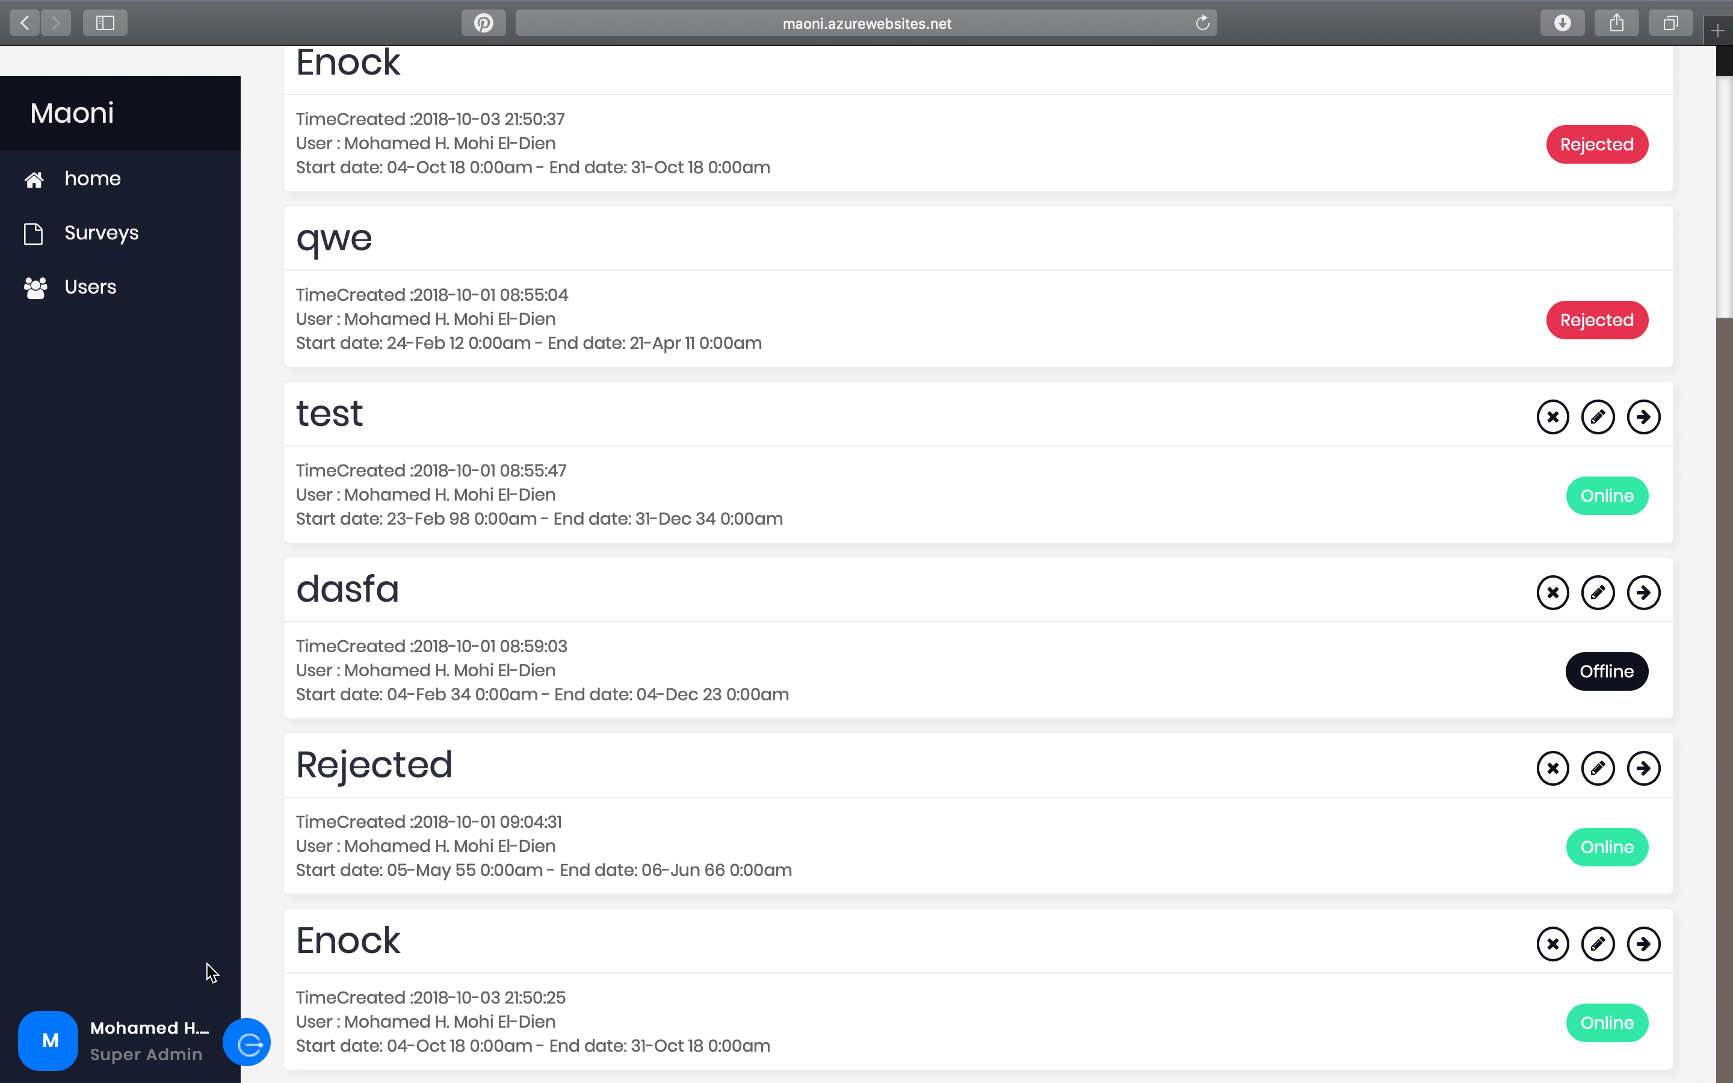
{"action": "left_click", "coordinate": [1625, 1037]}
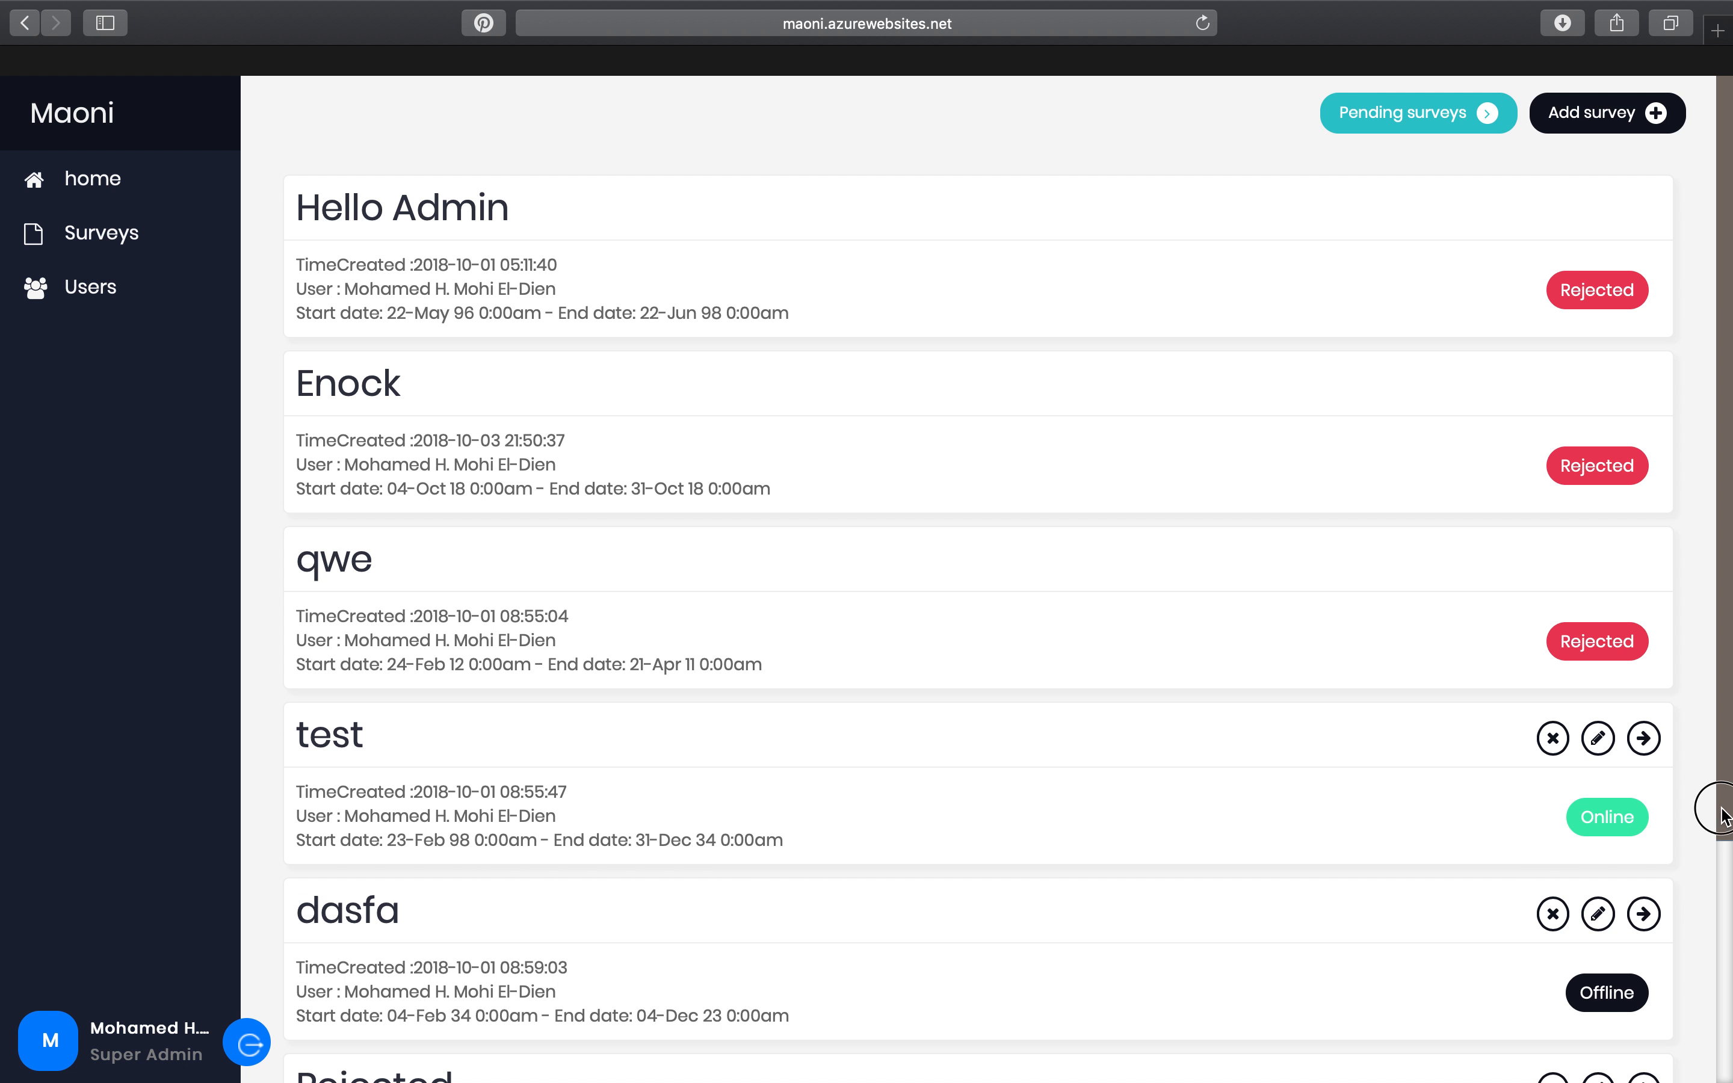
{"action": "left_click_drag", "start_coordinate": [1729, 813], "coordinate": [1726, 974]}
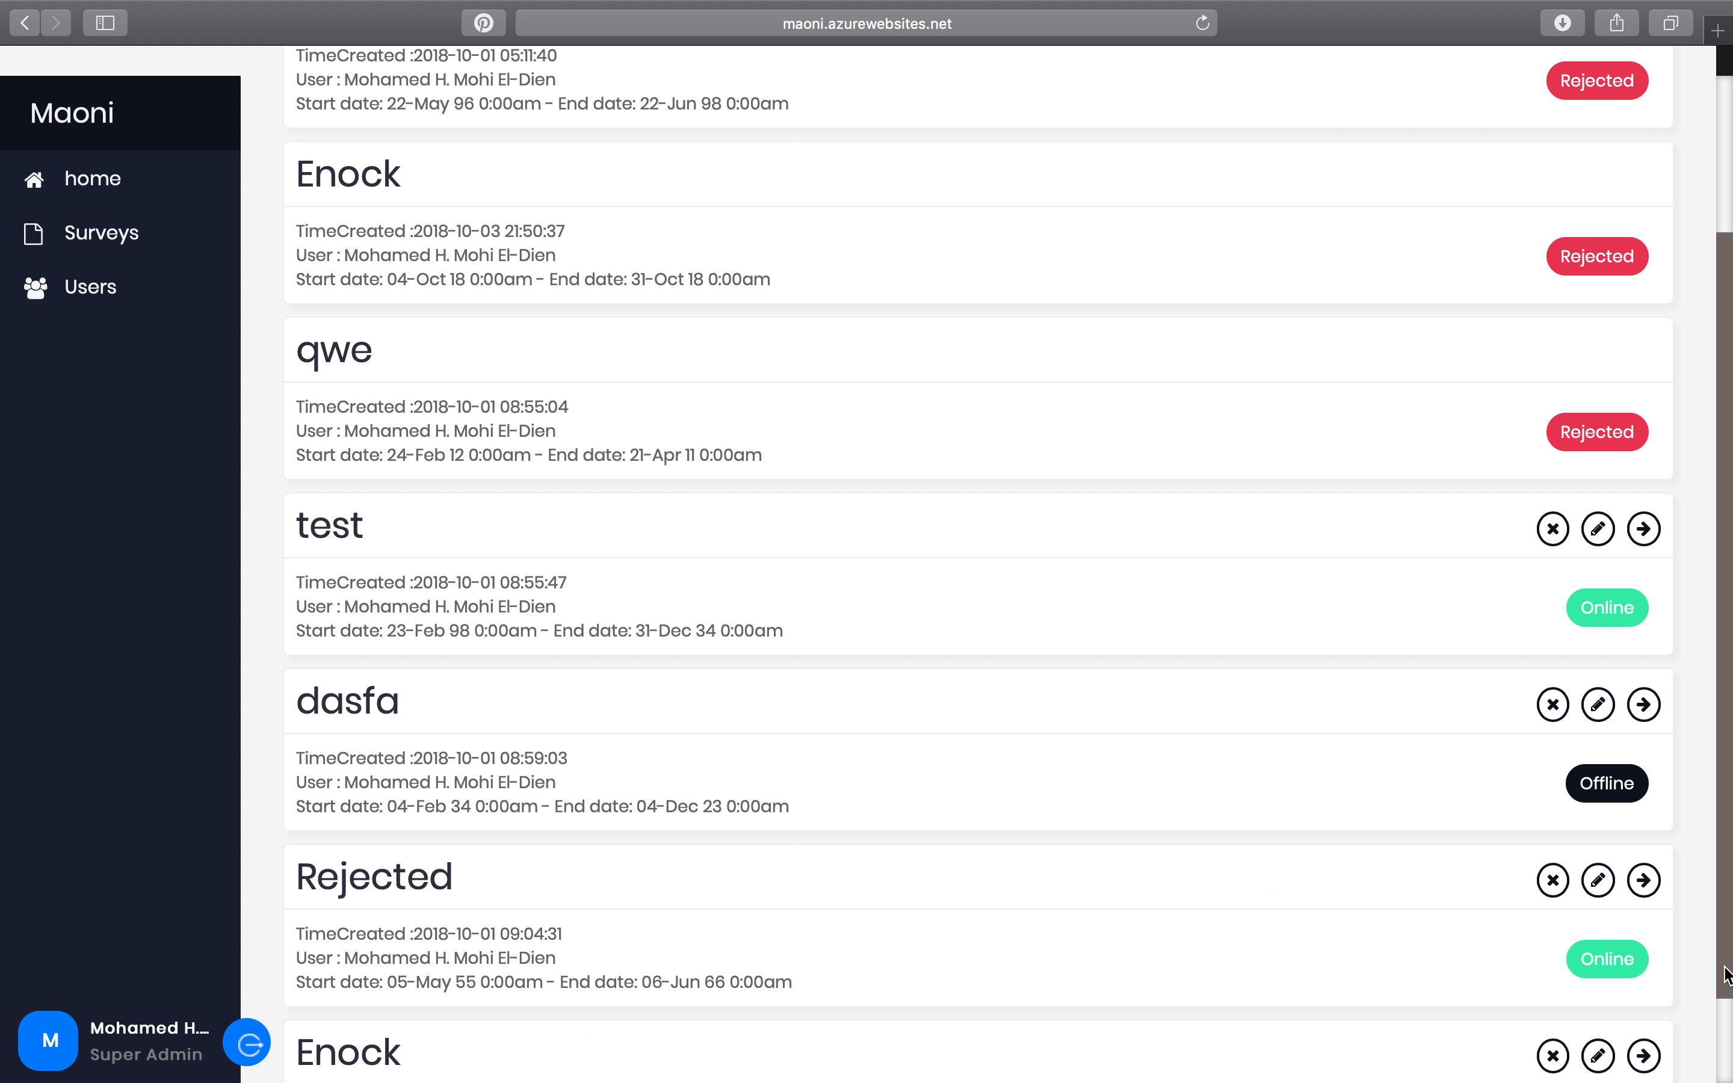
{"action": "left_click_drag", "start_coordinate": [1718, 820], "coordinate": [1719, 599]}
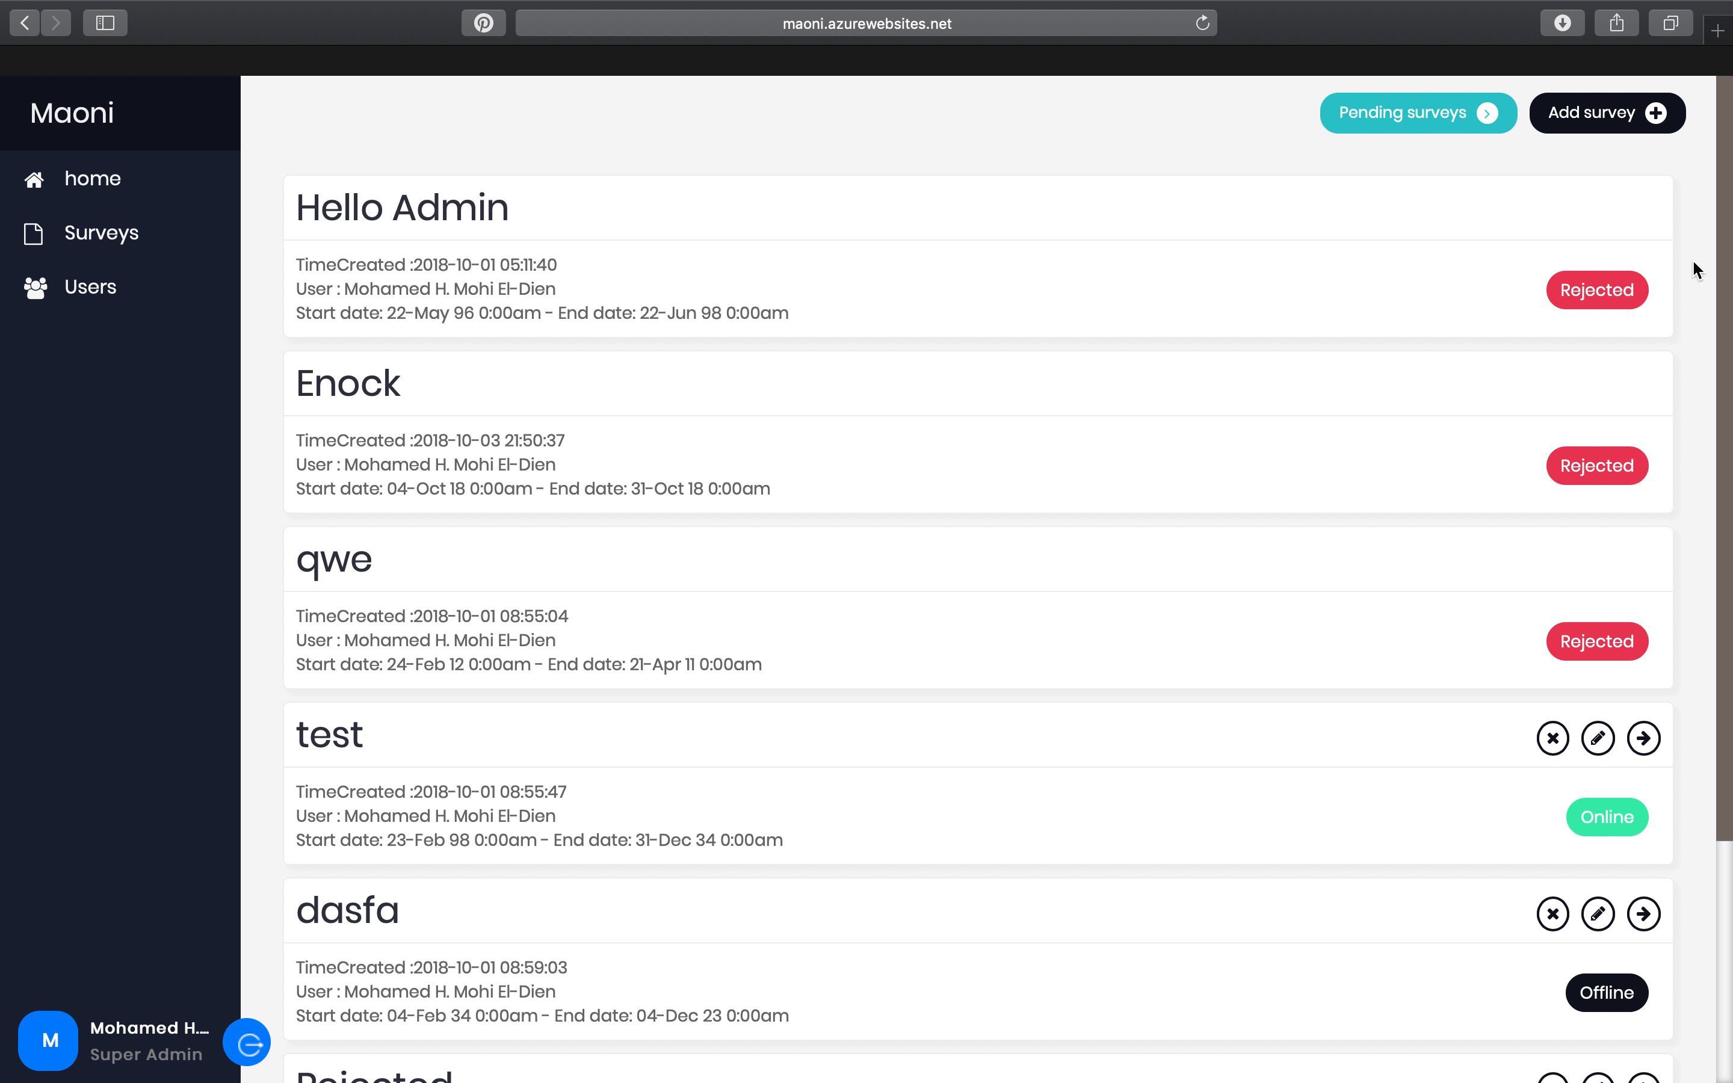
Examine the New Survey form's title, description, start date and end date fields, and close it without saving.
{"action": "left_click", "coordinate": [1643, 129]}
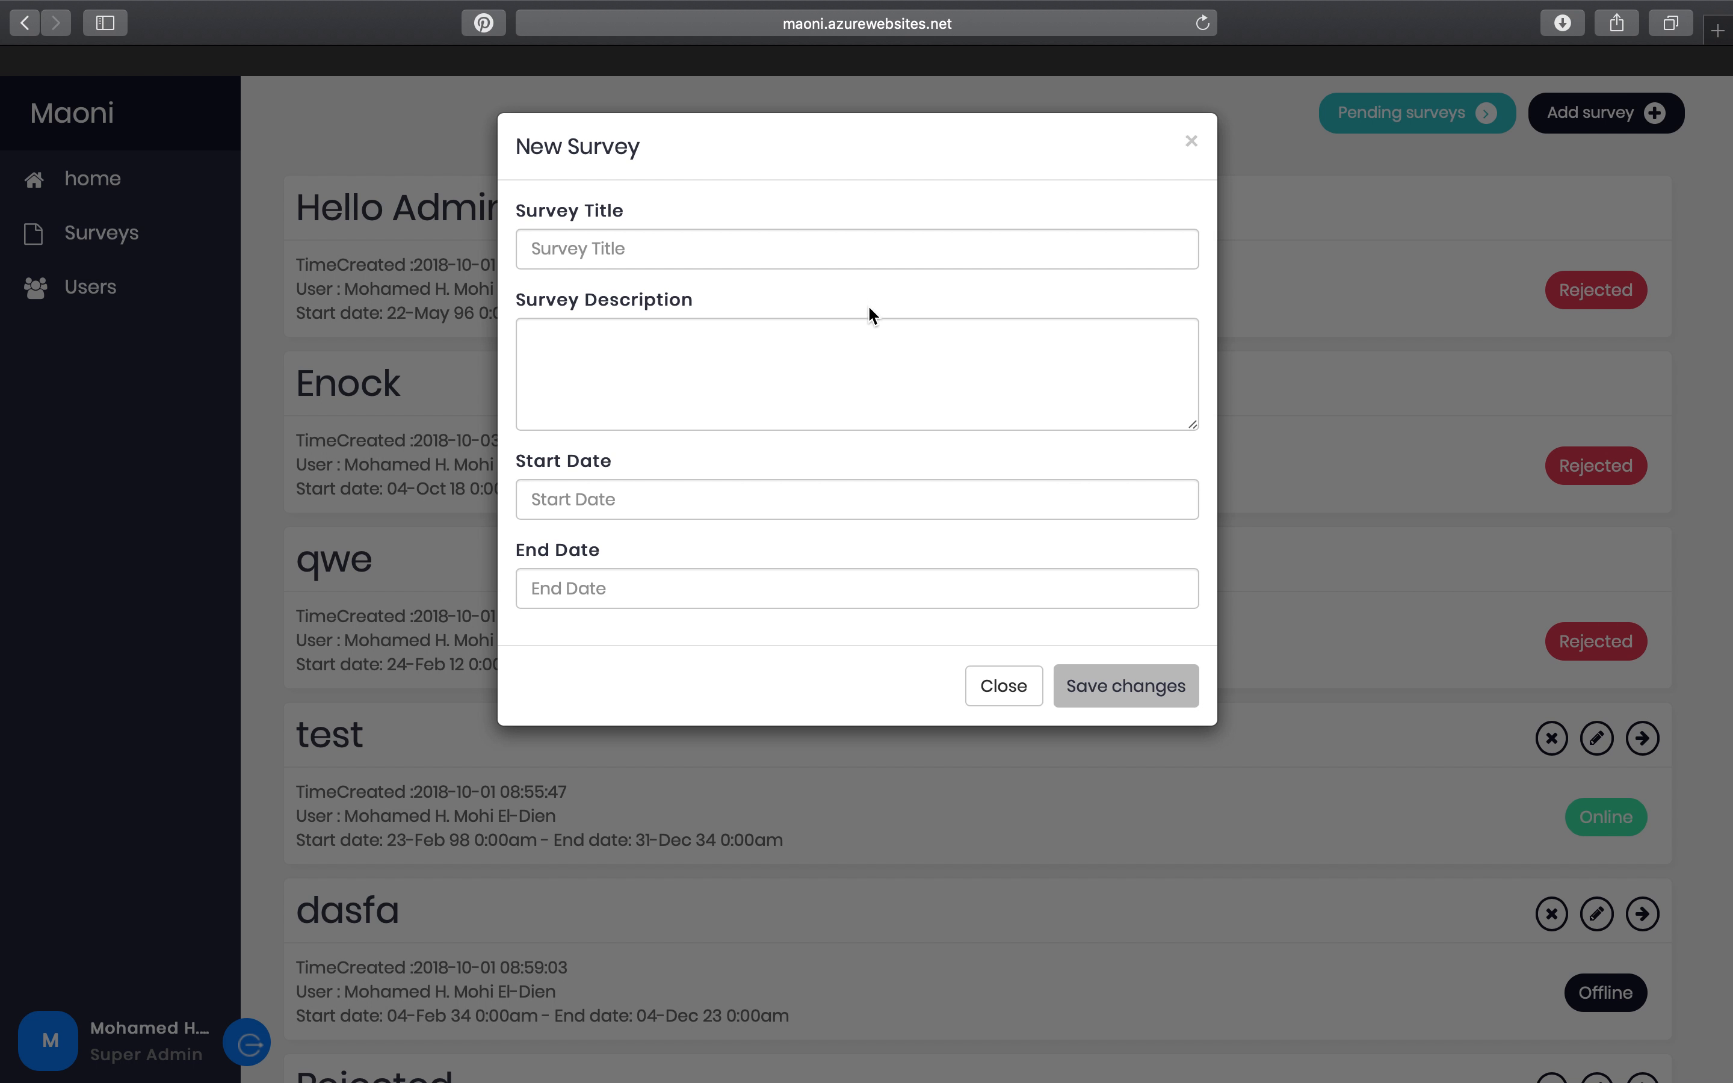
{"action": "left_click", "coordinate": [810, 258]}
{"action": "left_click", "coordinate": [770, 316]}
{"action": "left_click", "coordinate": [610, 502]}
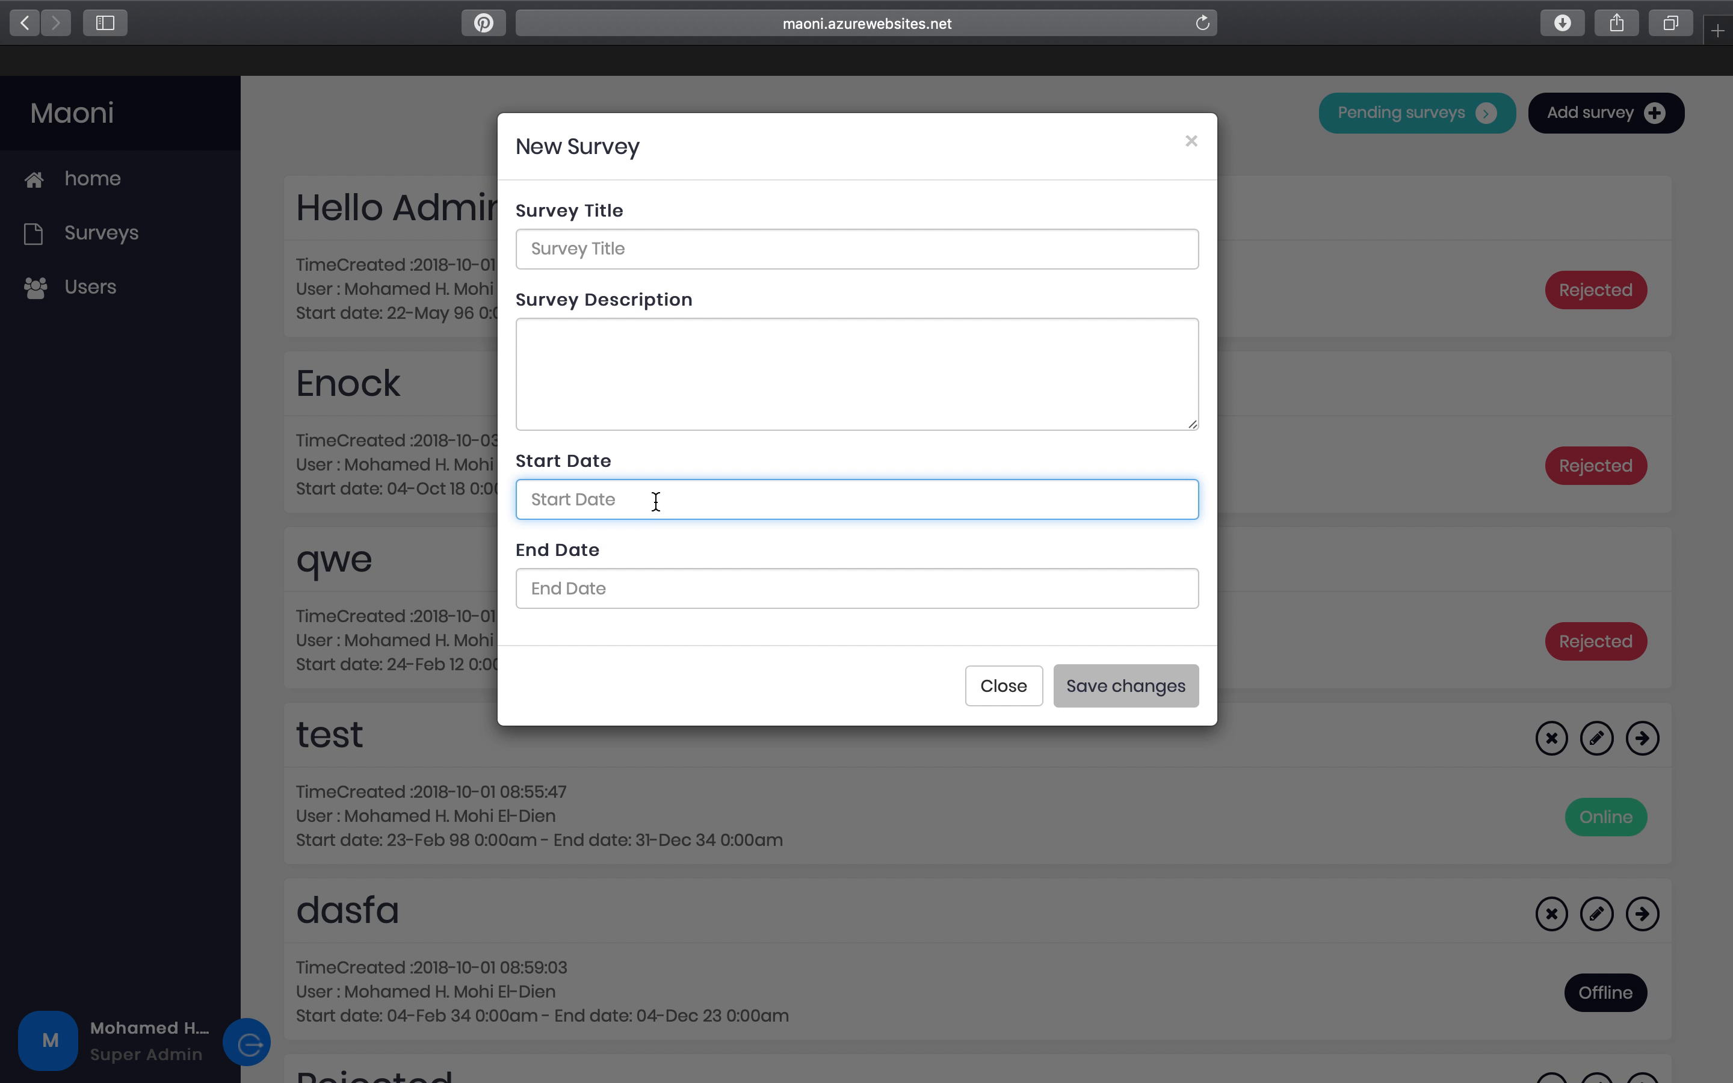
{"action": "left_click", "coordinate": [1022, 698]}
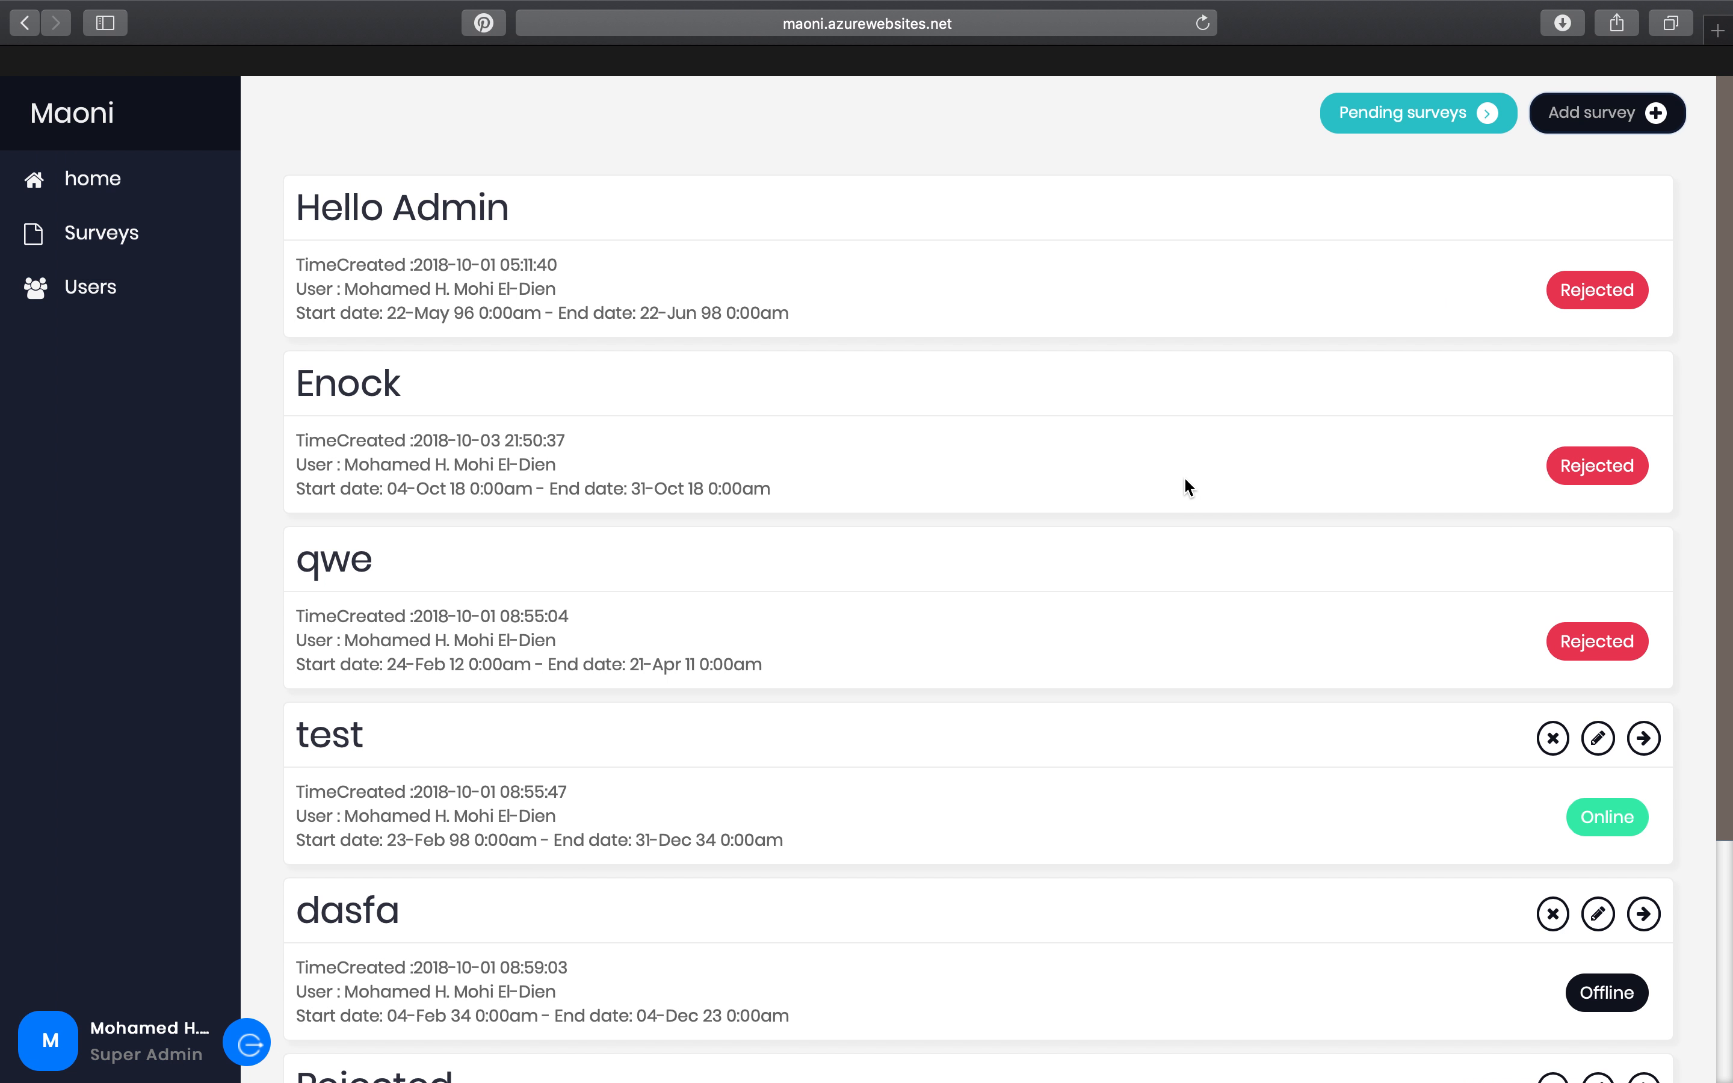
Open the user management page and show the Survey Admin accounts.
{"action": "left_click", "coordinate": [150, 243]}
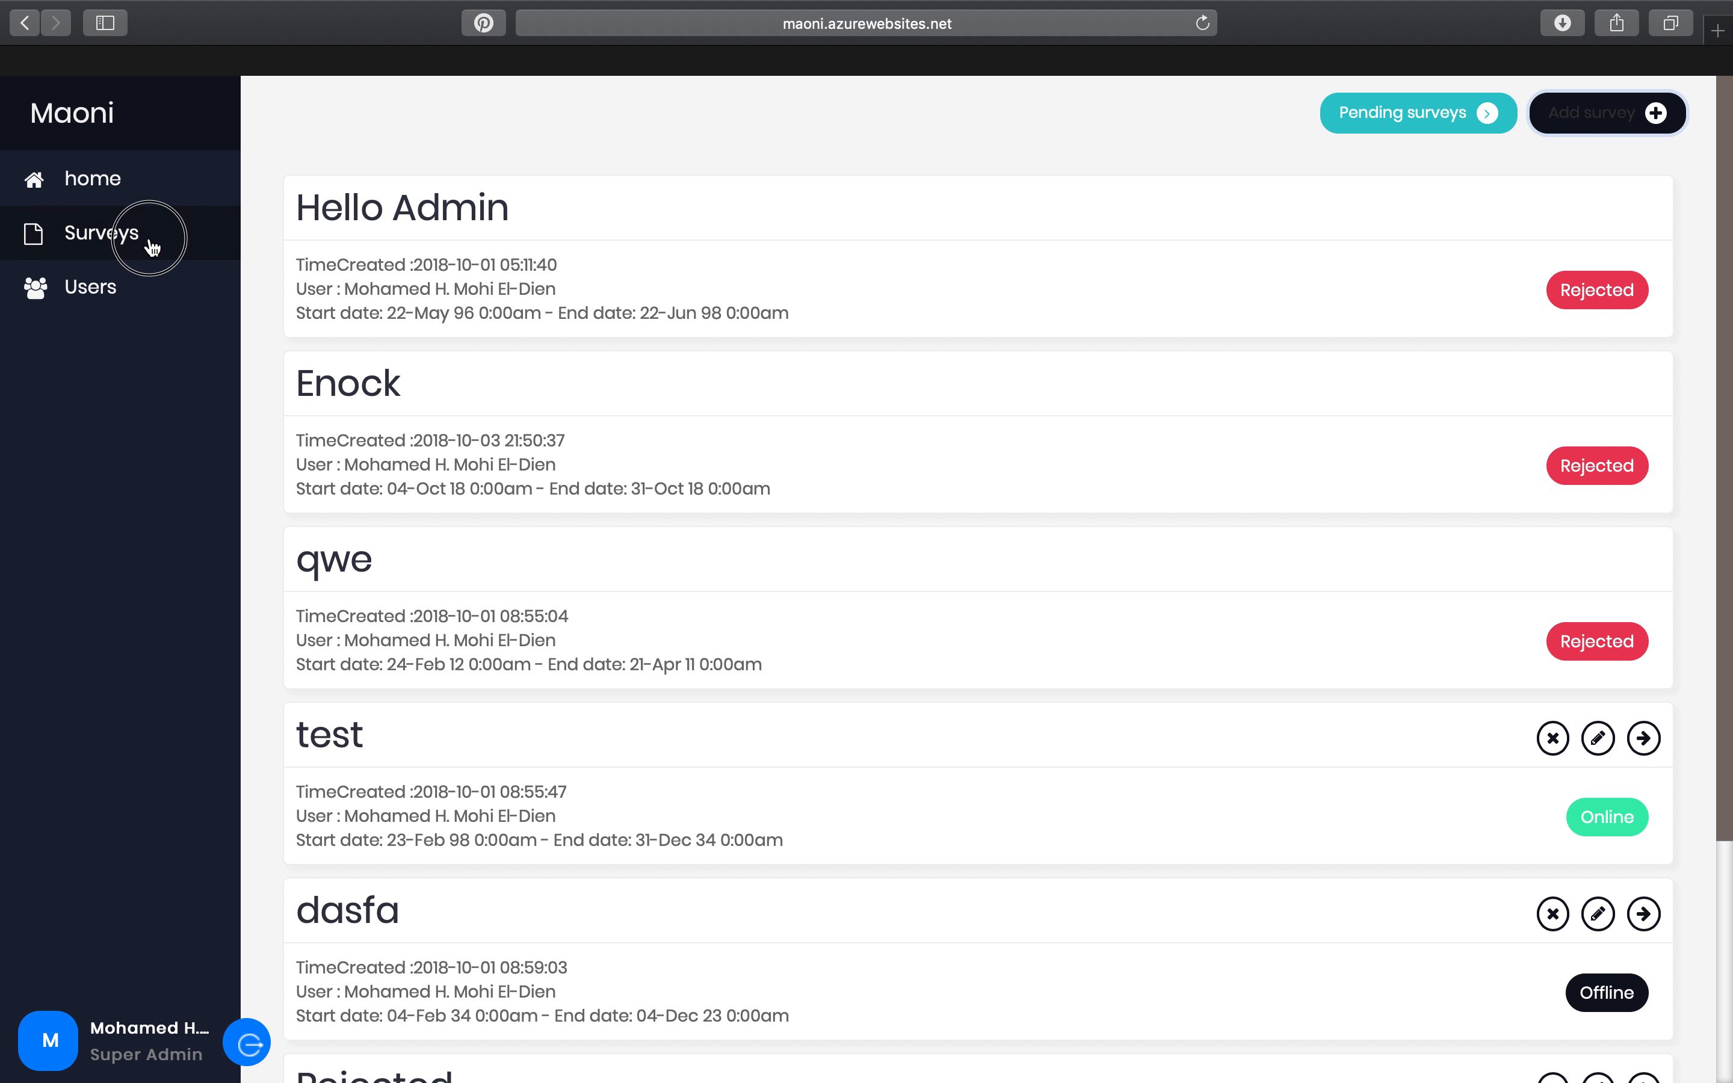
{"action": "left_click", "coordinate": [132, 290]}
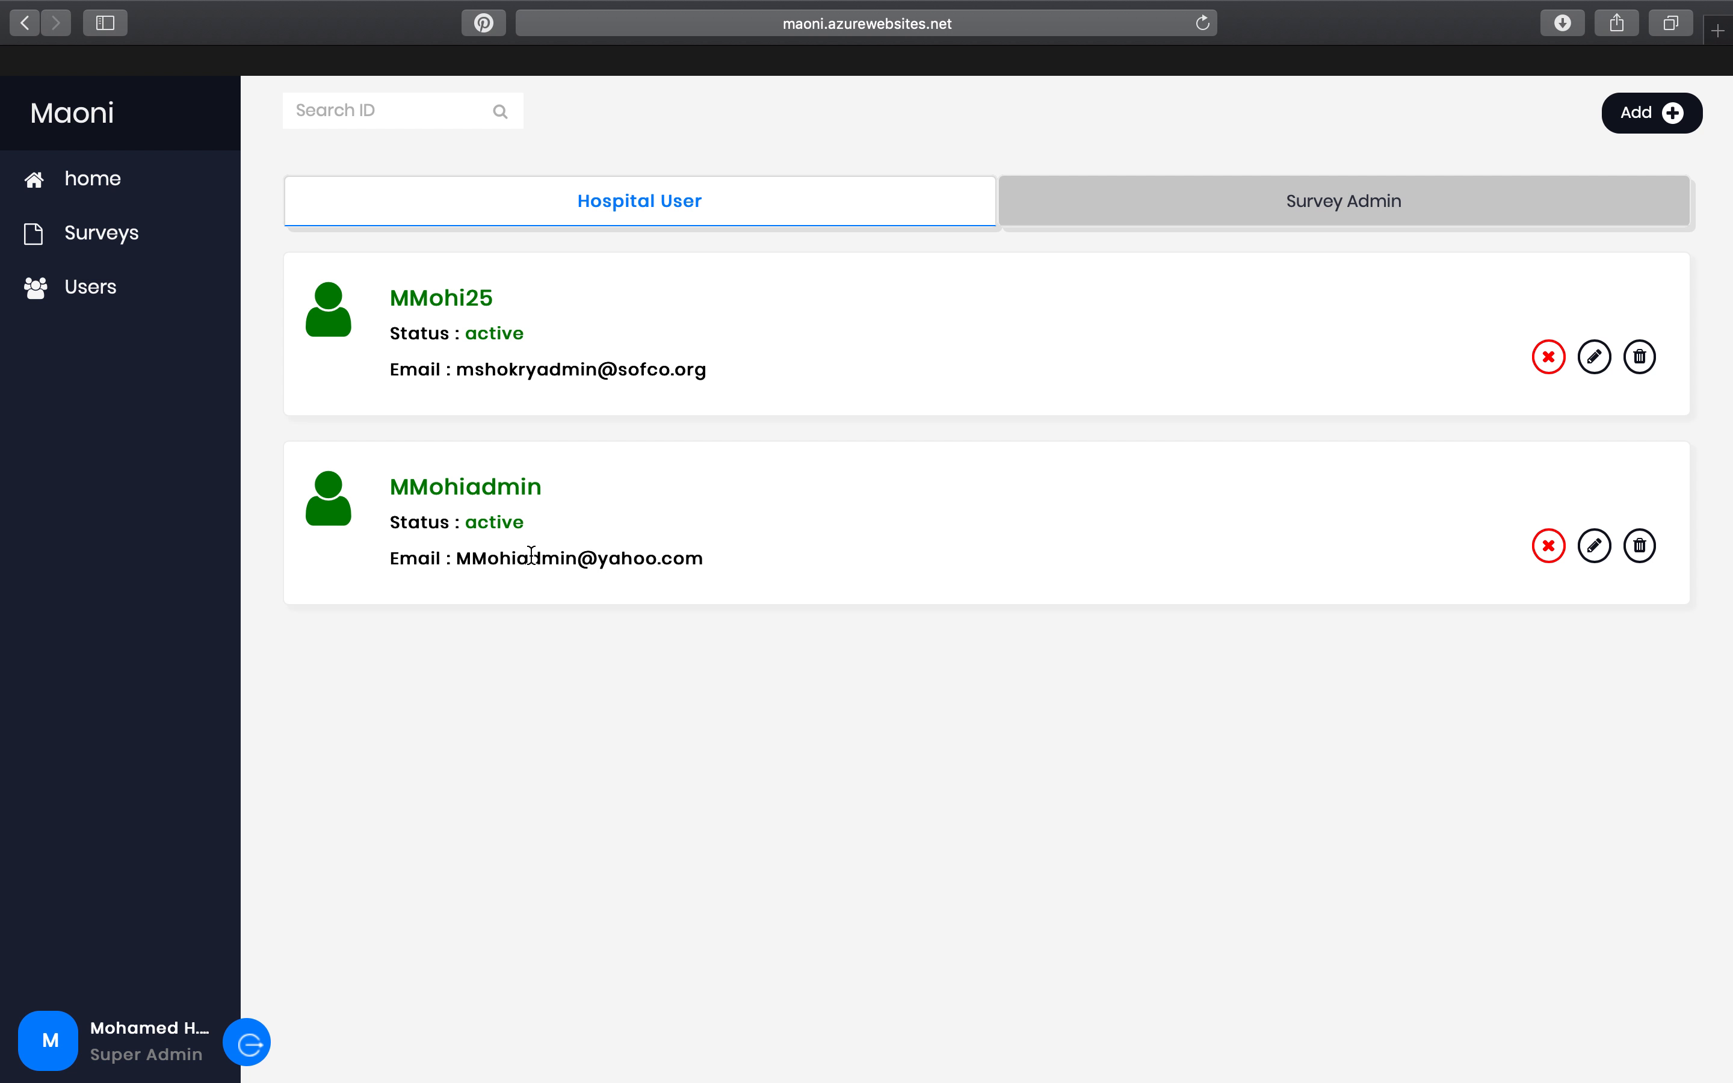
{"action": "left_click", "coordinate": [1126, 192]}
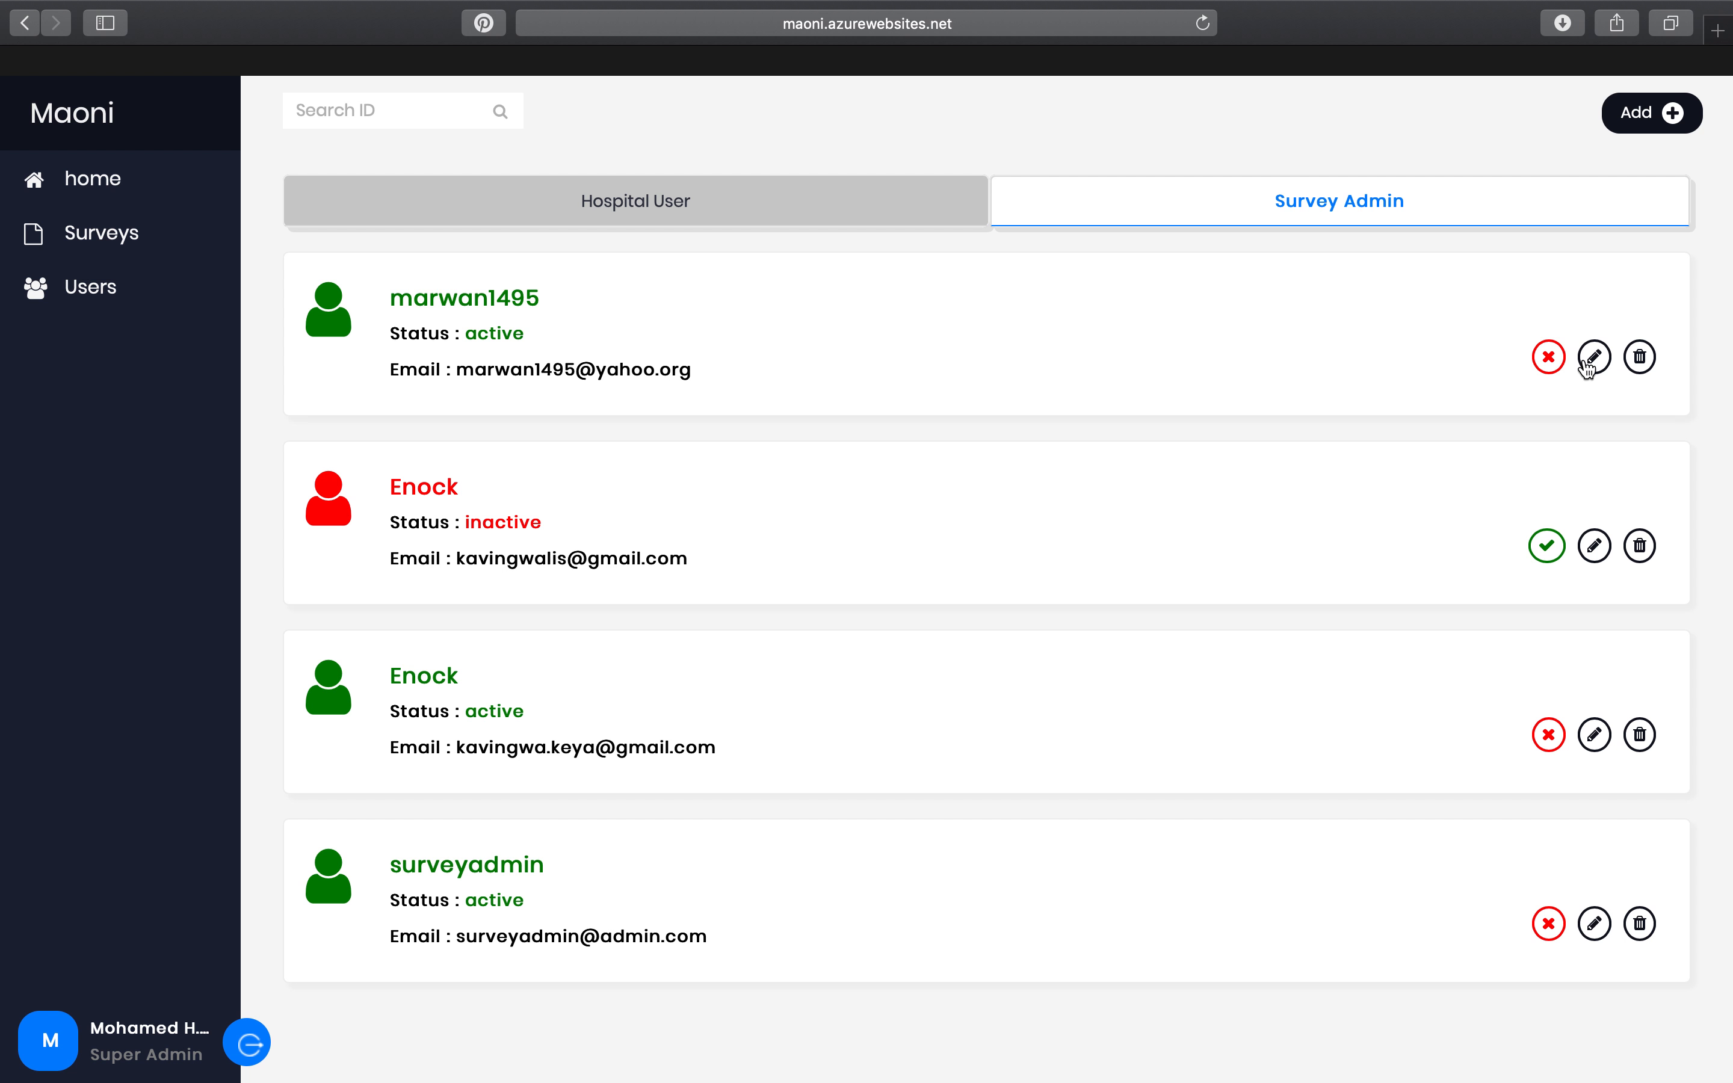
Examine the New User form's fields and its user type options, and close it without saving.
{"action": "left_click", "coordinate": [1669, 116]}
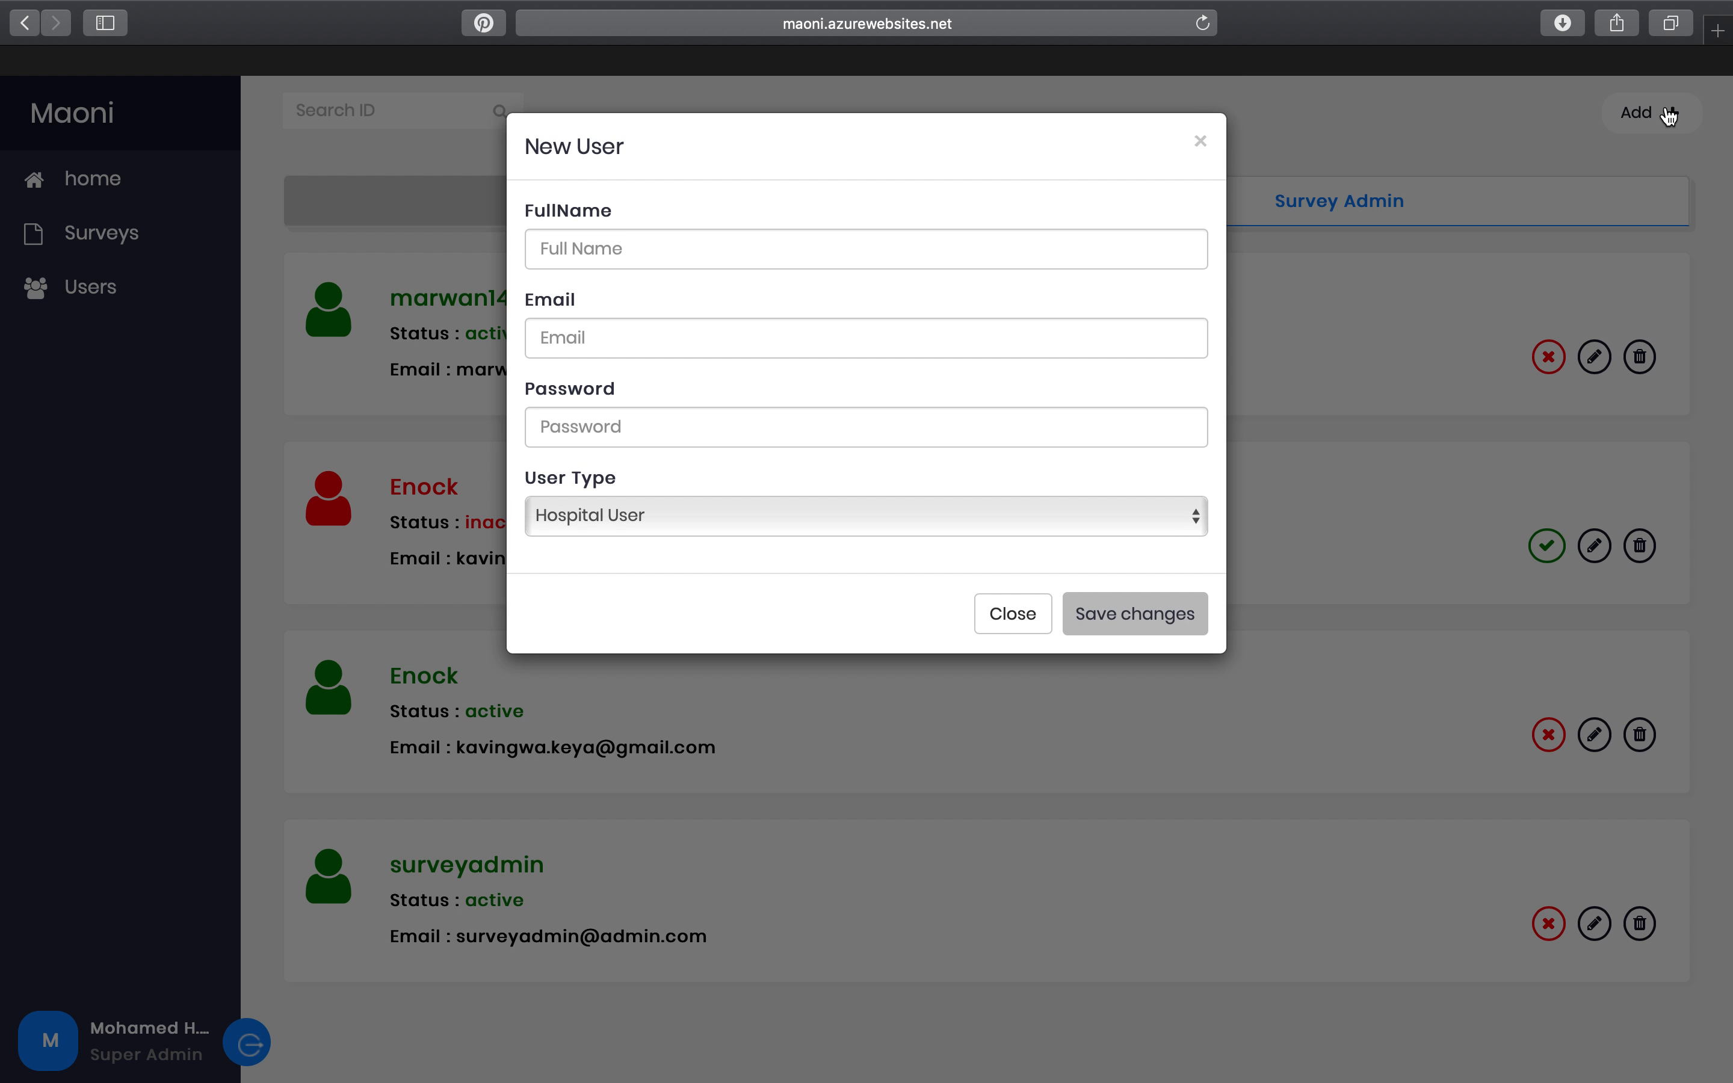
{"action": "left_click", "coordinate": [678, 246]}
{"action": "left_click", "coordinate": [659, 309]}
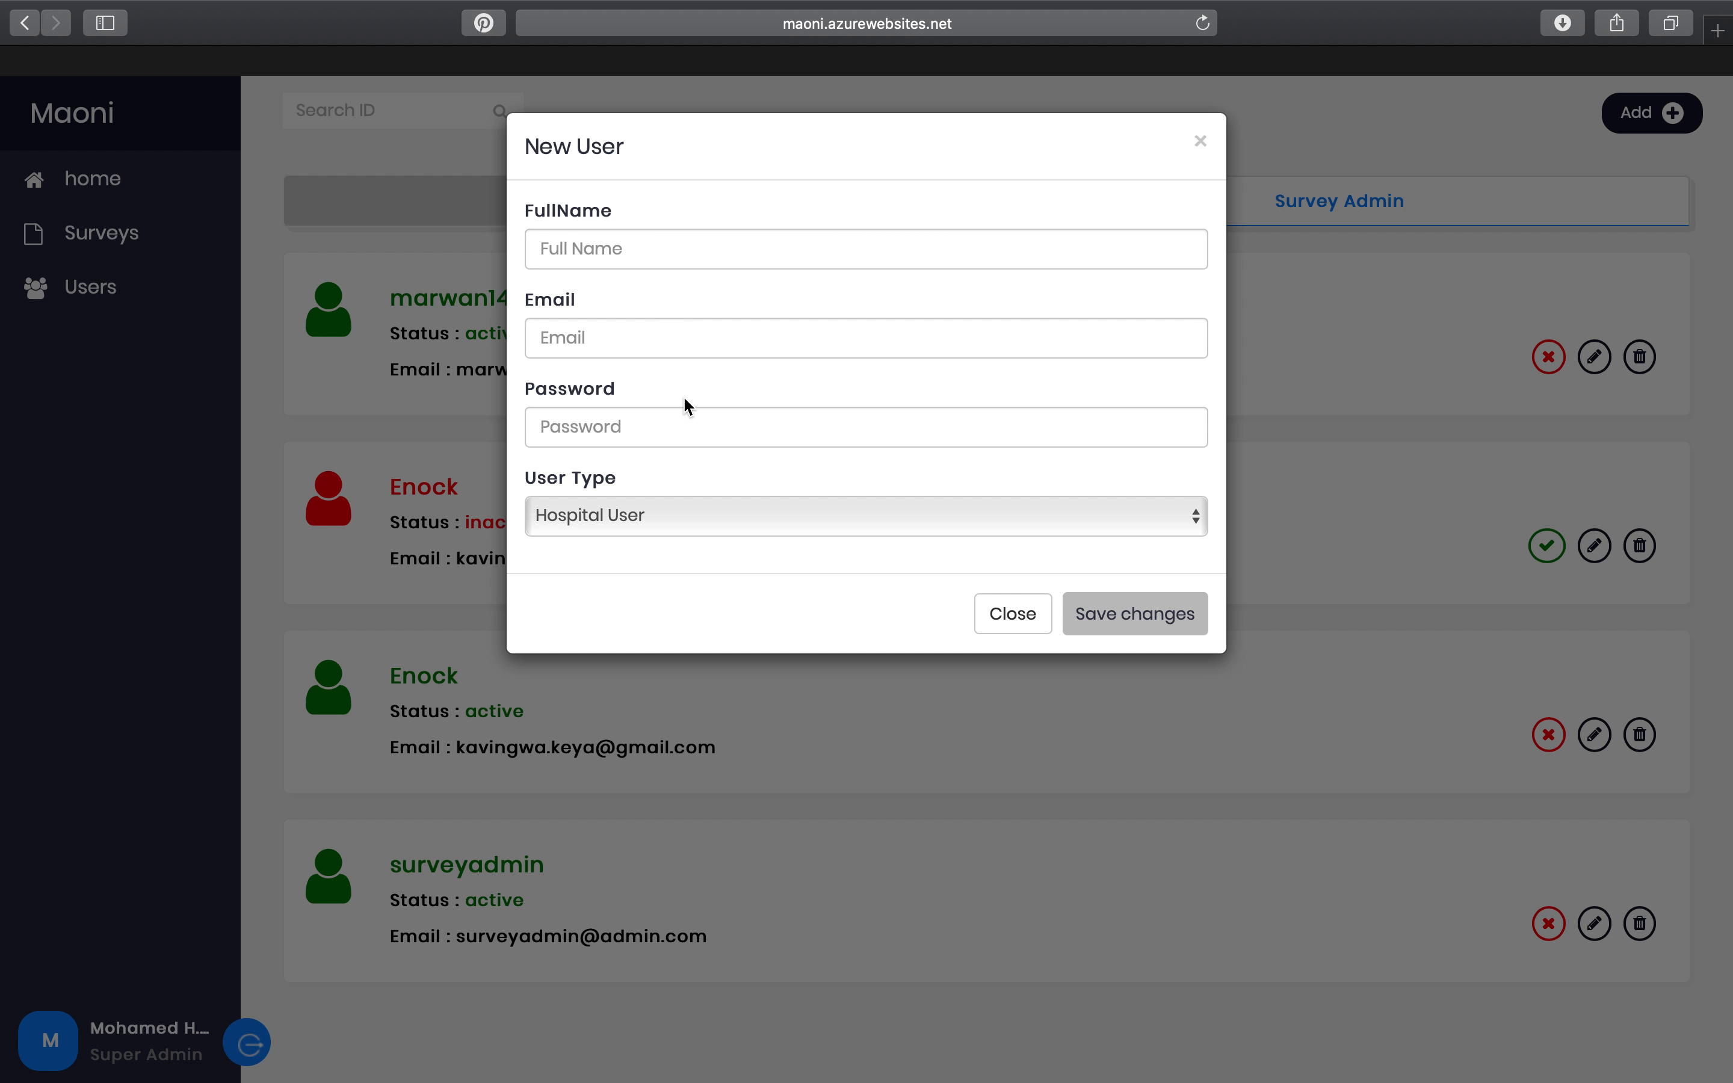
{"action": "left_click", "coordinate": [682, 520]}
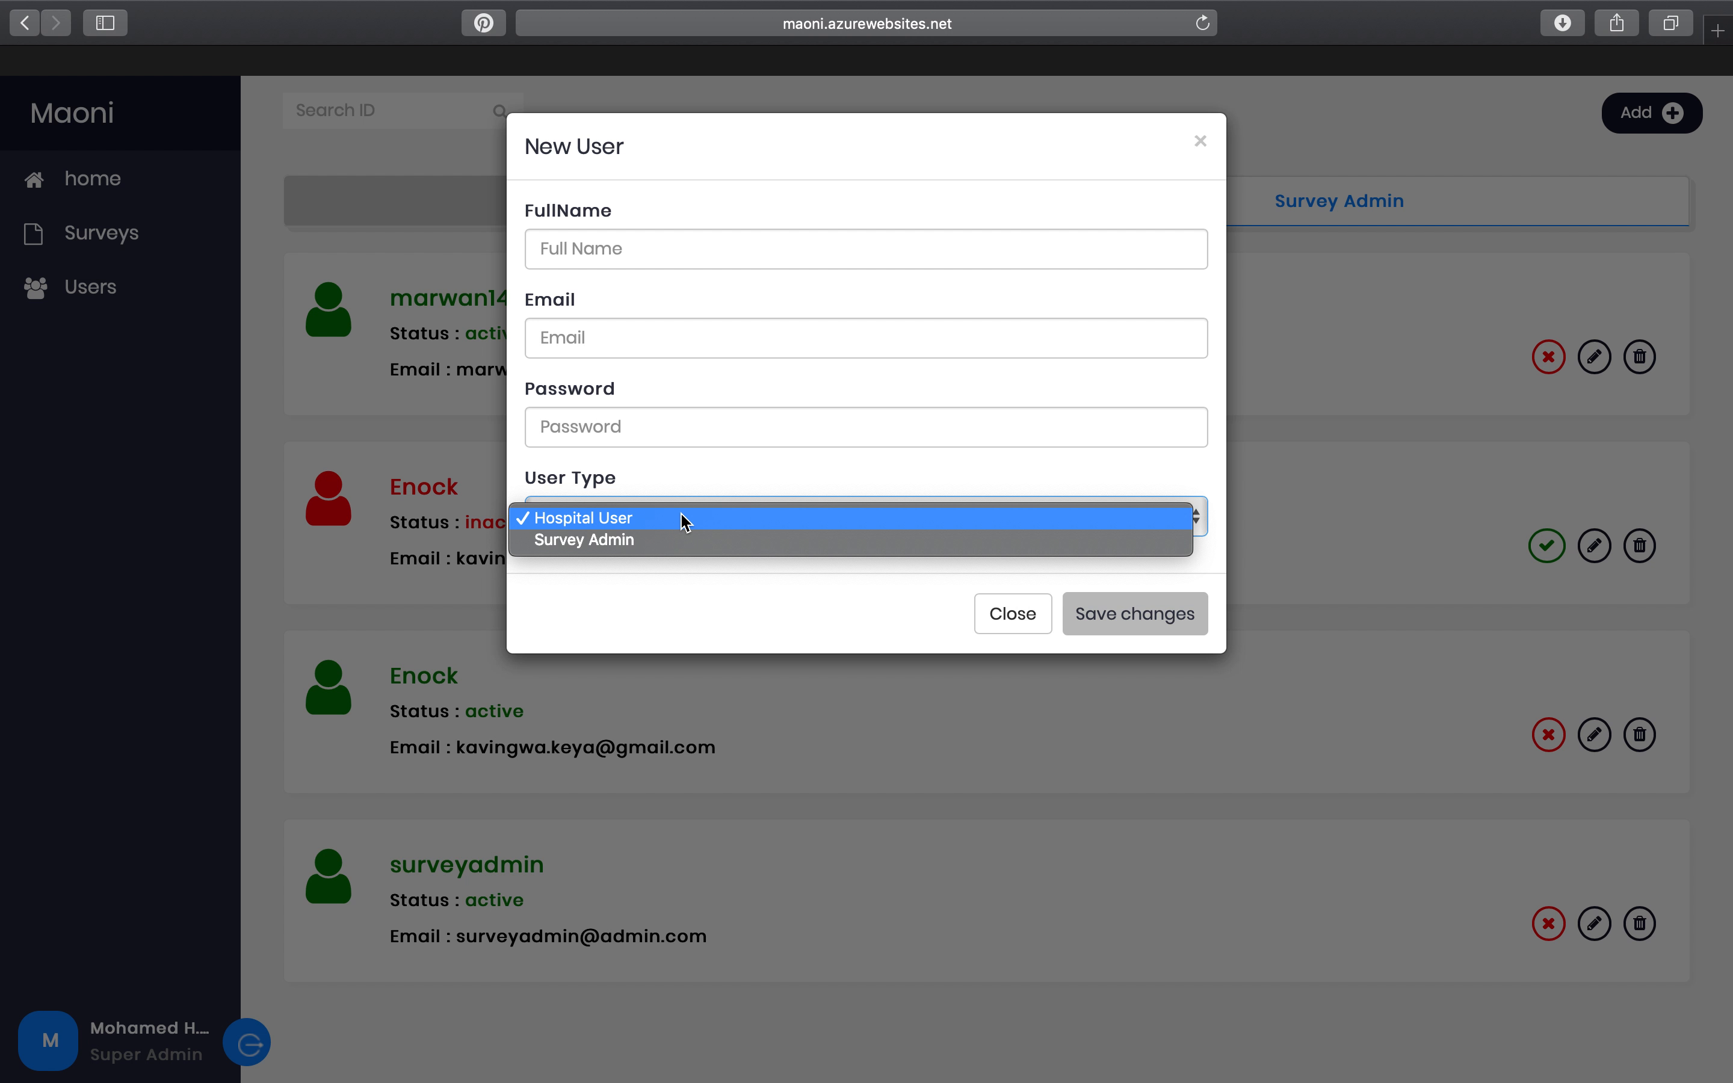
{"action": "left_click", "coordinate": [691, 482]}
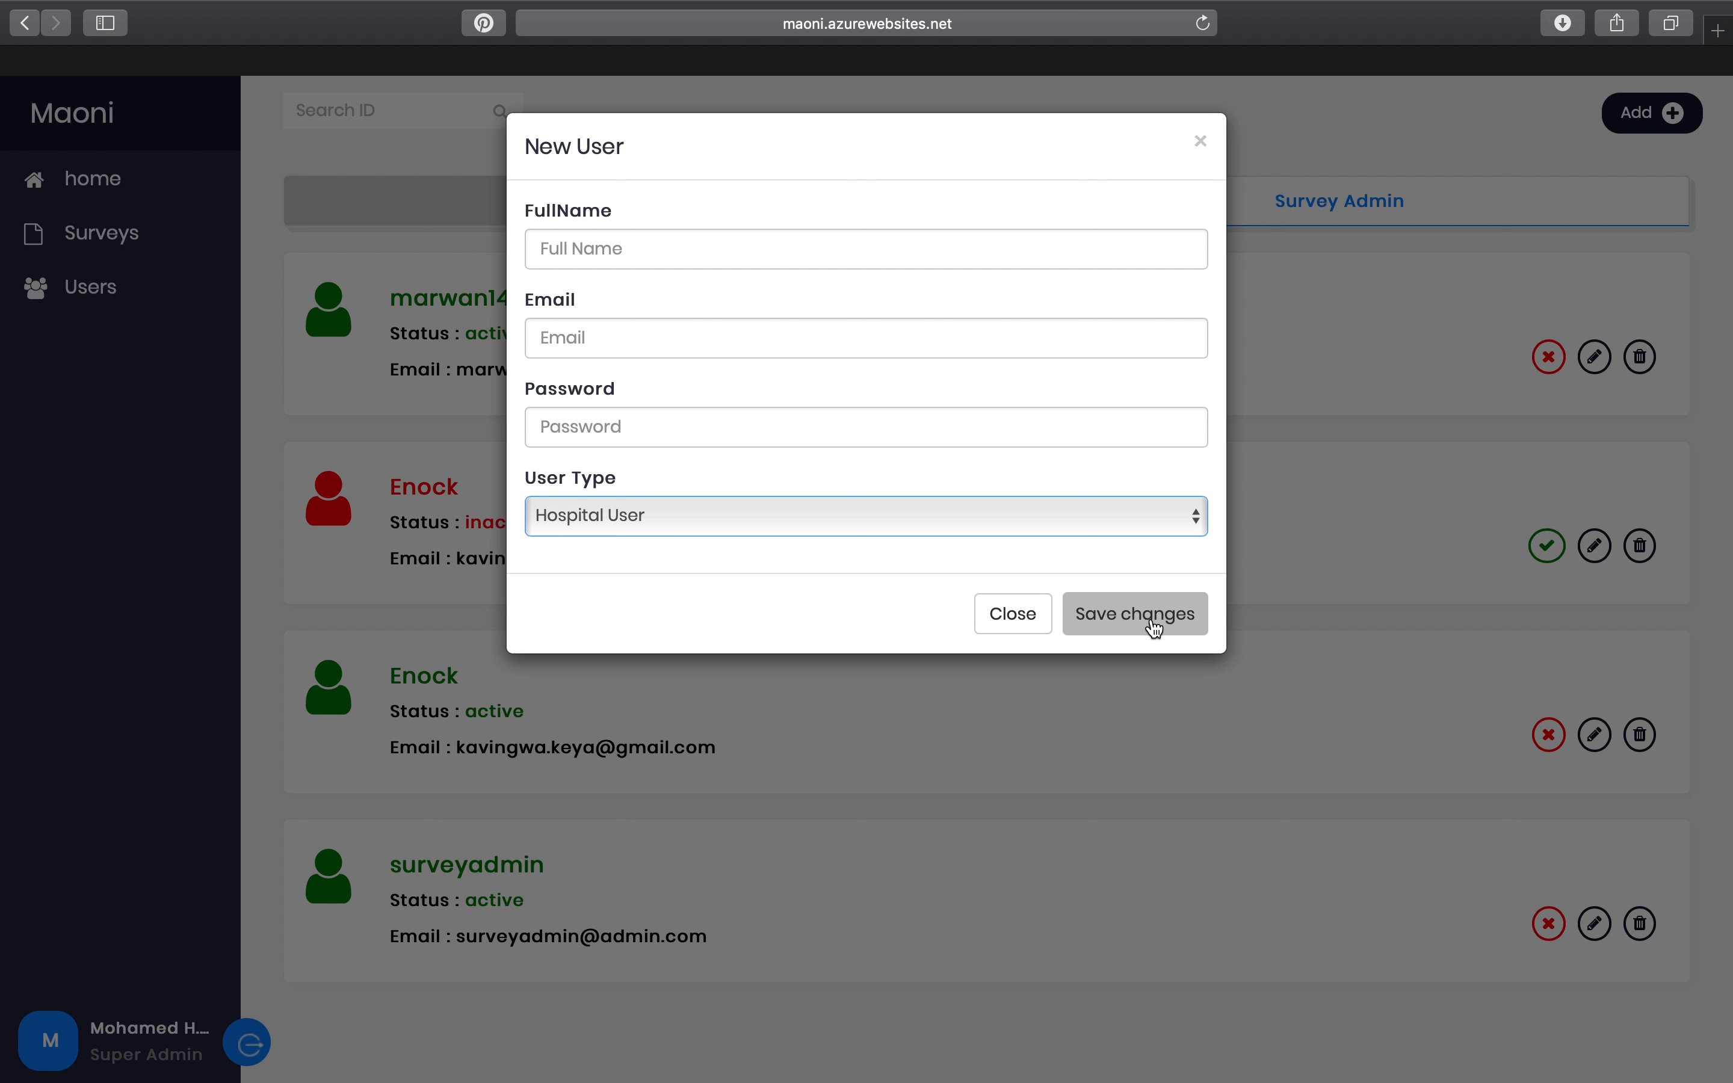
{"action": "left_click", "coordinate": [985, 631]}
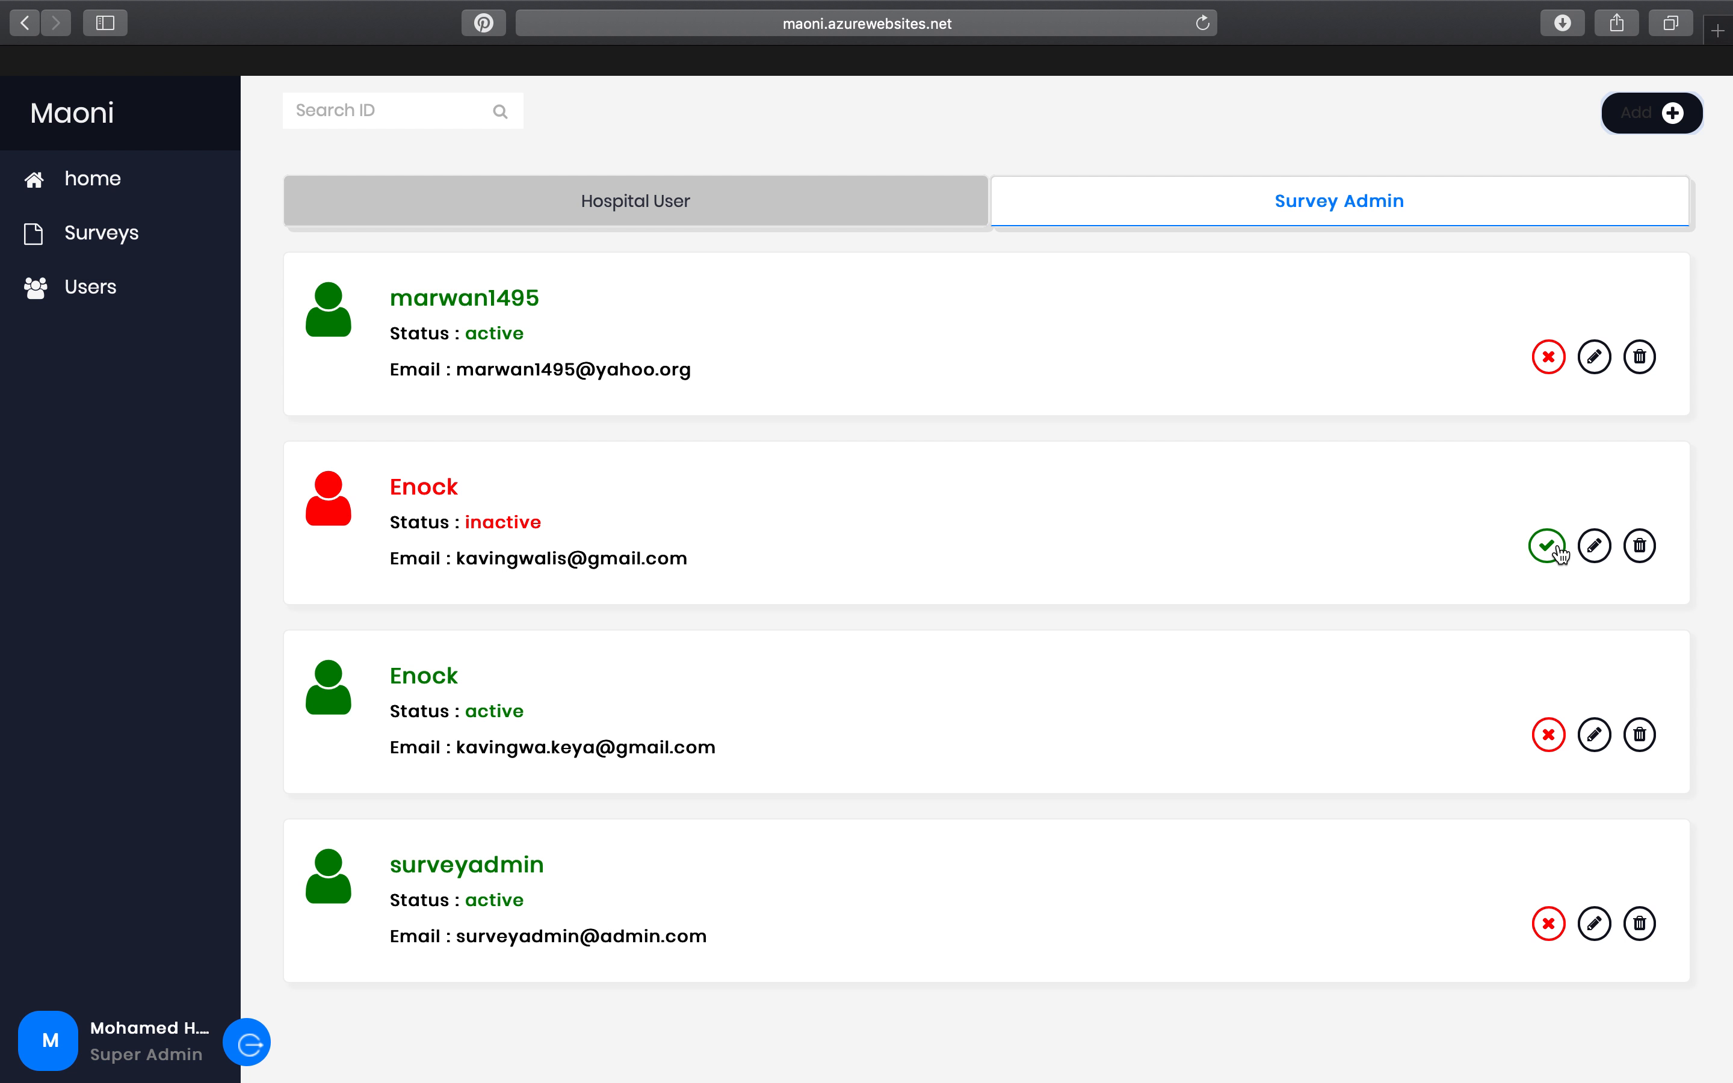
Activate the inactive Survey Admin account and review the Survey Admin list.
{"action": "left_click_drag", "start_coordinate": [481, 523], "coordinate": [541, 524]}
{"action": "left_click", "coordinate": [537, 523]}
{"action": "left_click", "coordinate": [1547, 547]}
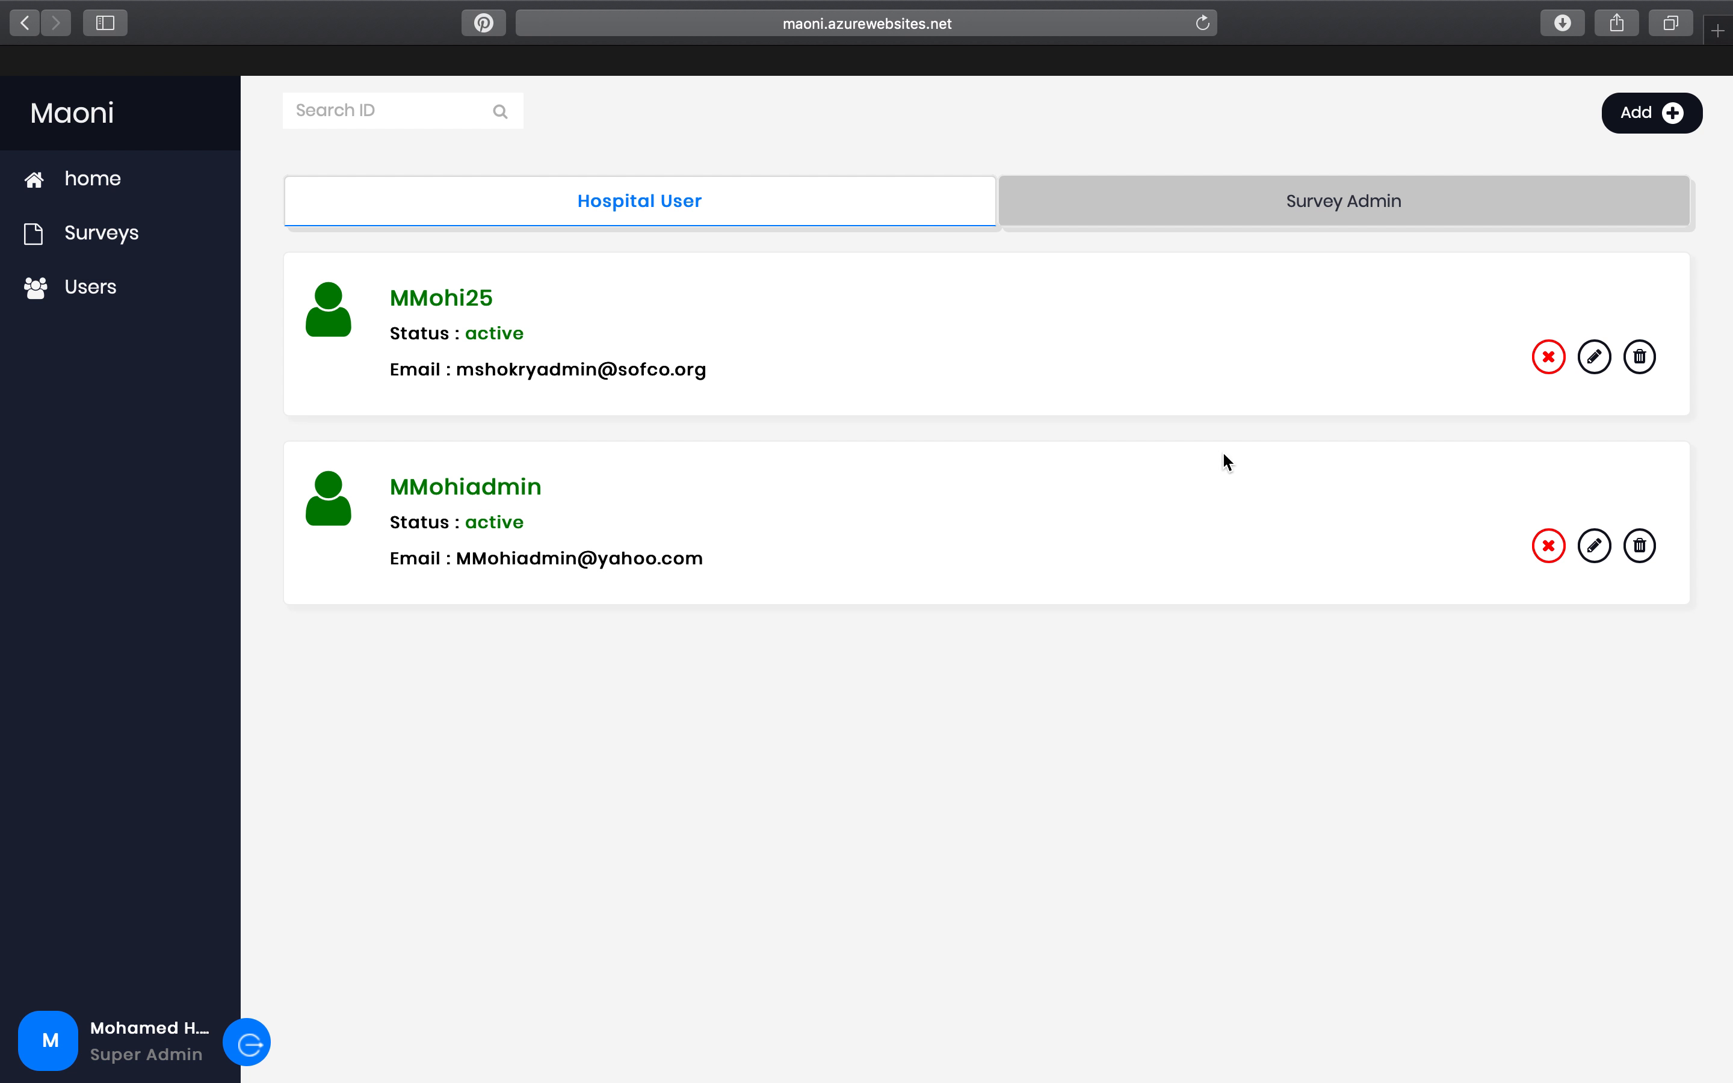
{"action": "left_click", "coordinate": [1114, 192]}
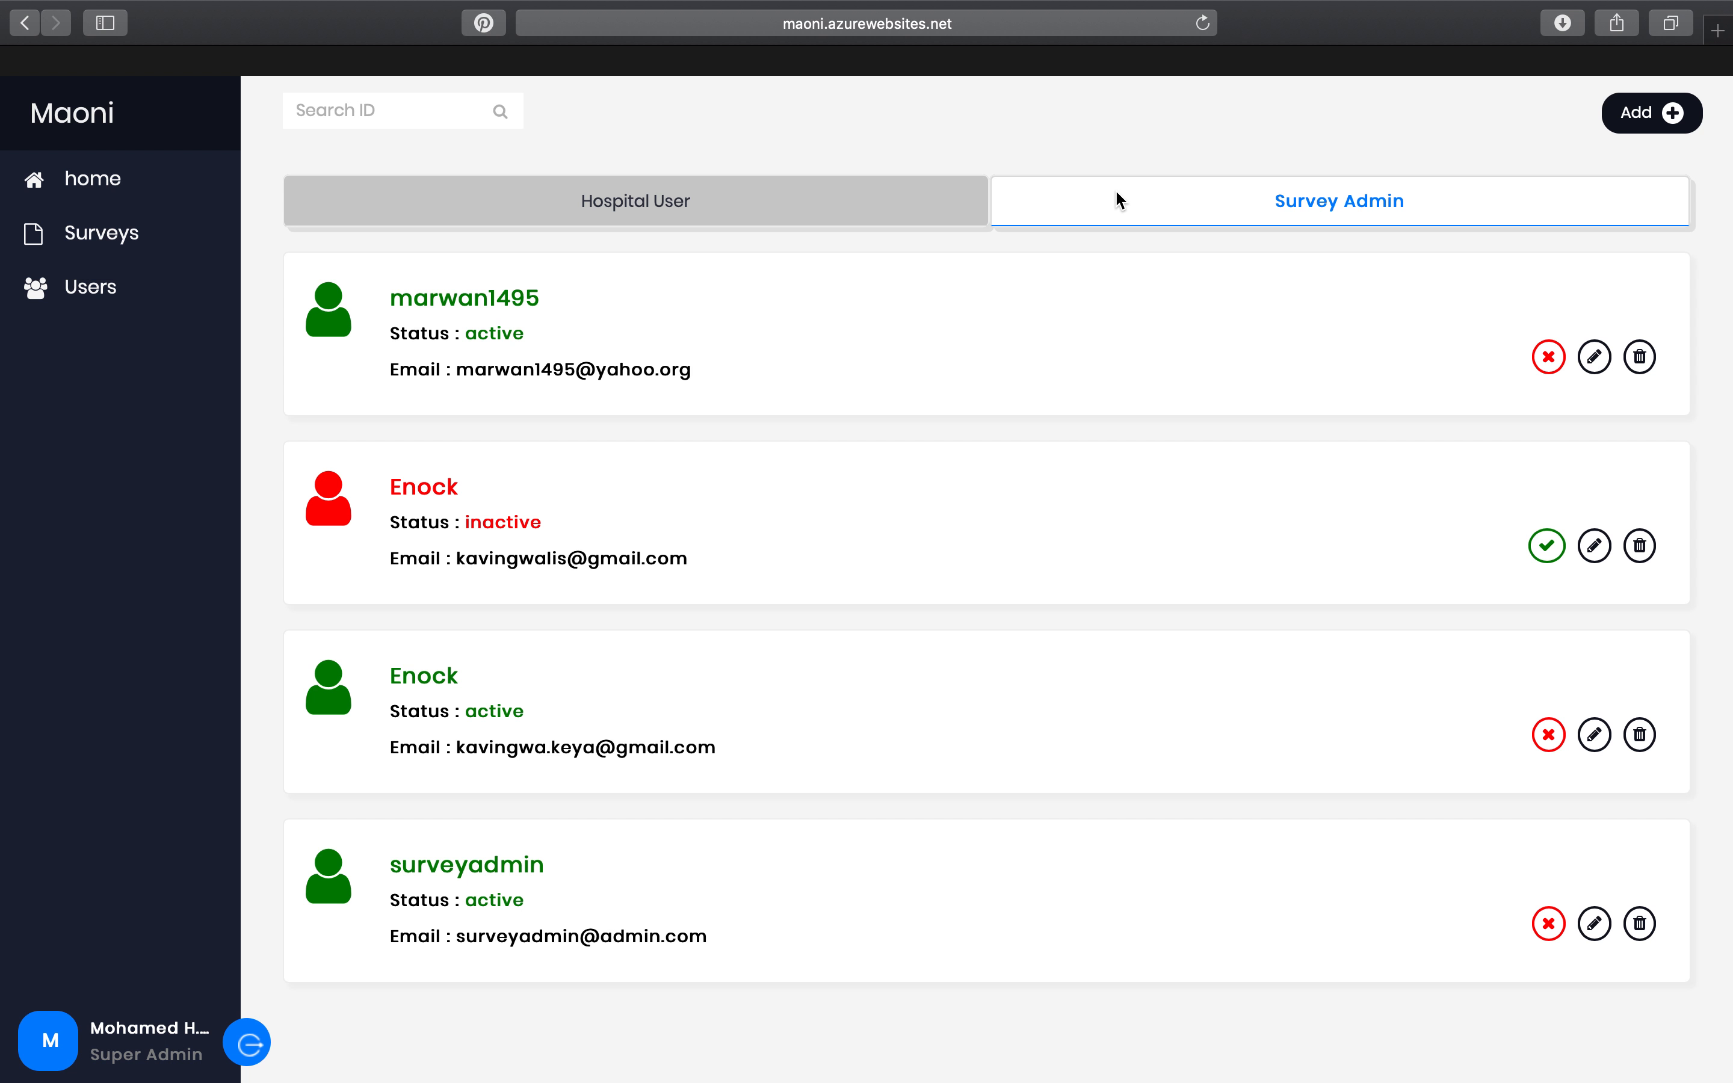
{"action": "left_click", "coordinate": [1558, 364]}
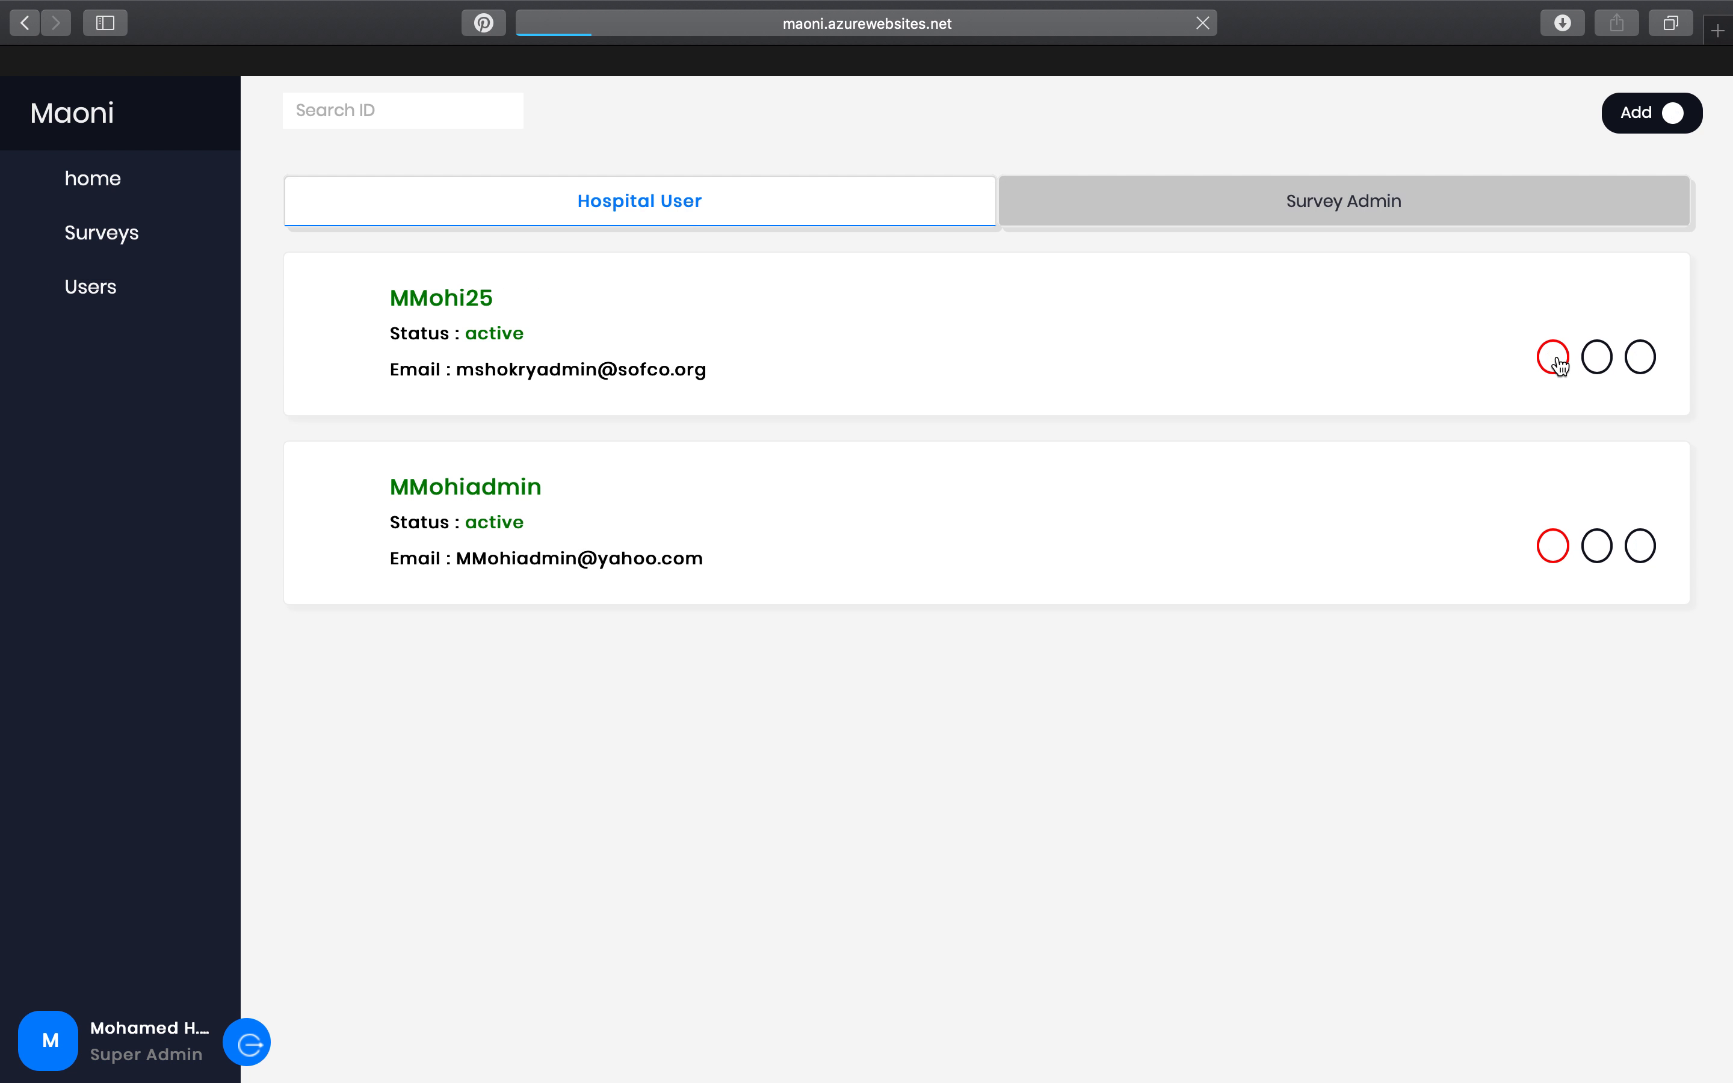
{"action": "left_click", "coordinate": [1350, 215]}
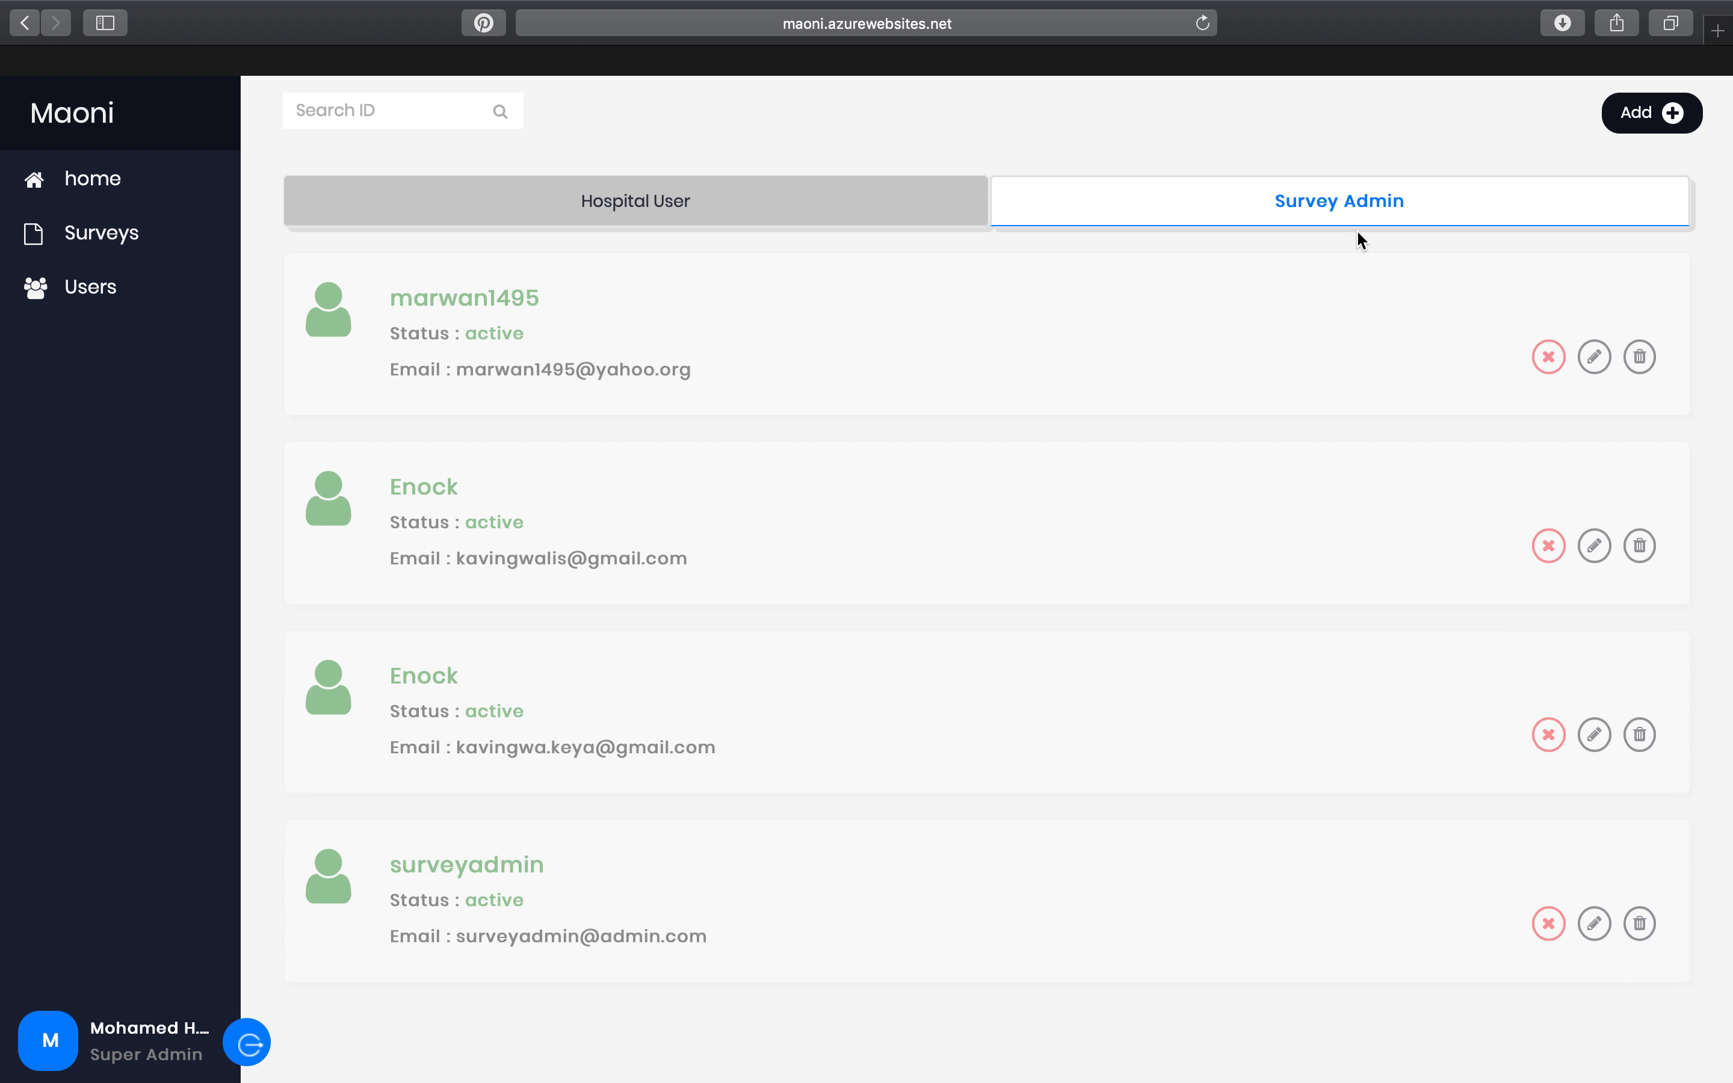
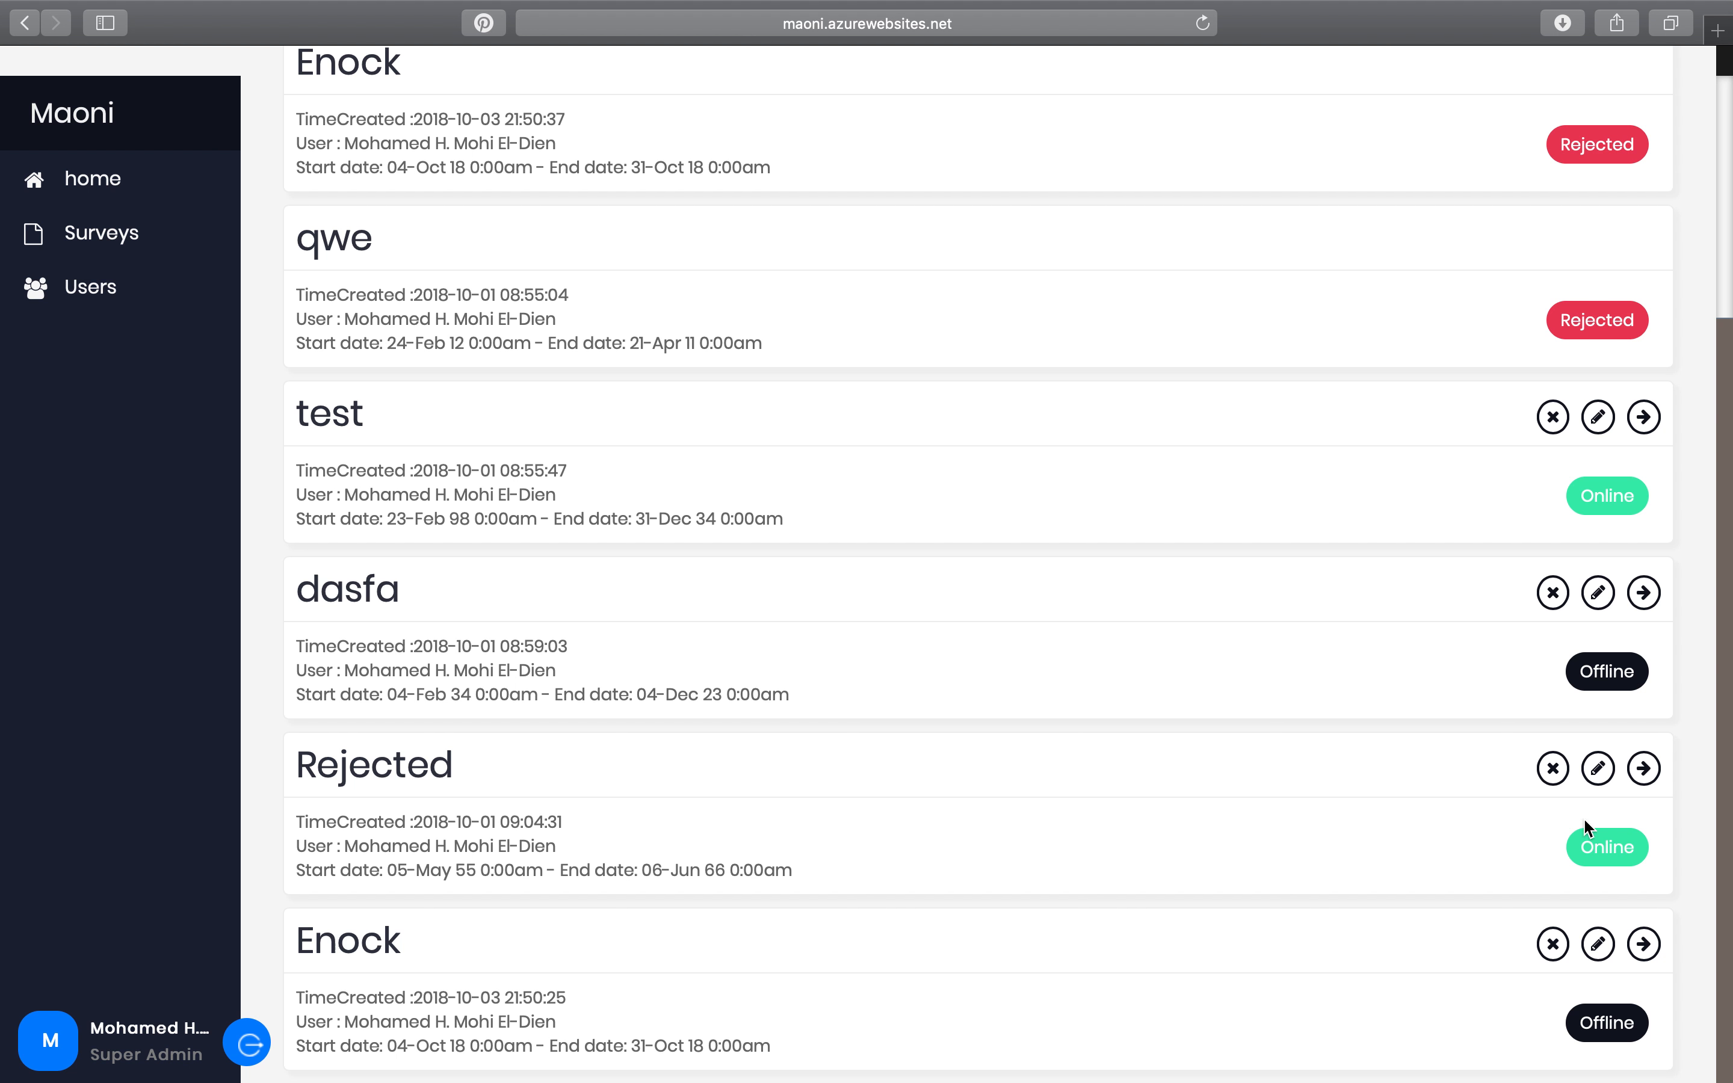
Open the details of the survey titled Rejected from the surveys list.
{"action": "left_click", "coordinate": [1647, 772]}
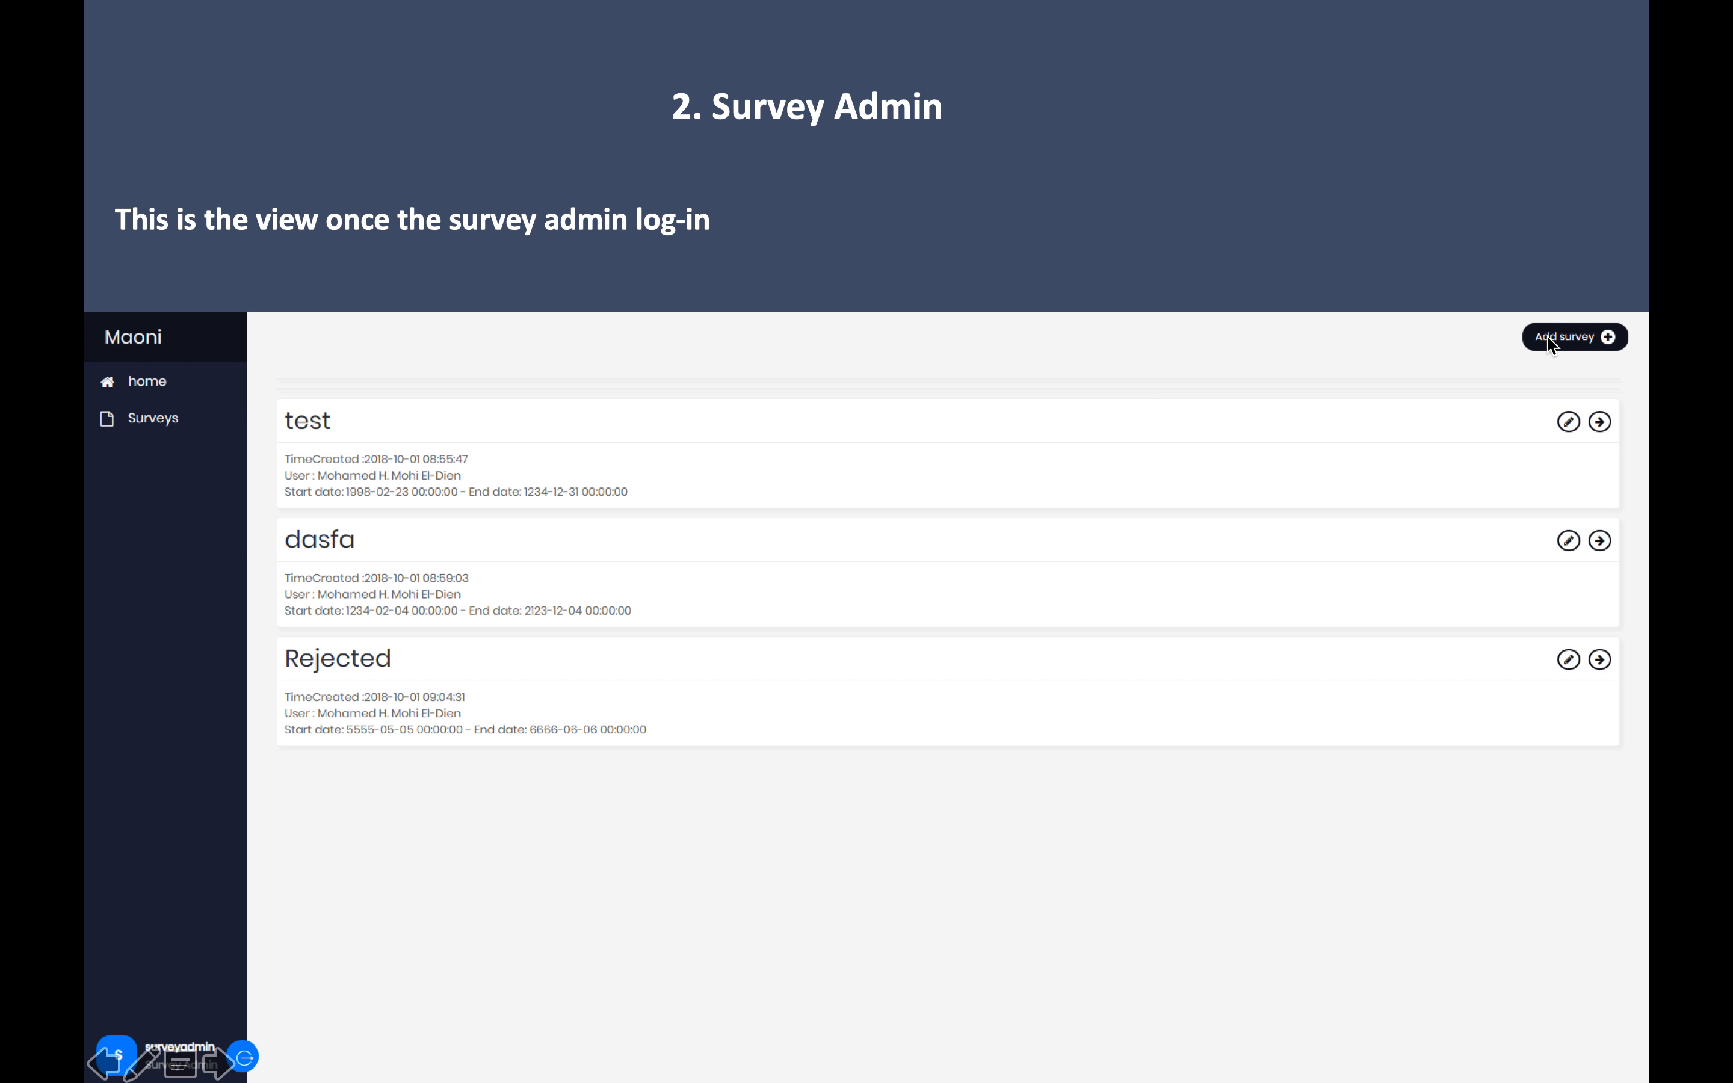
{"action": "key", "text": "Left"}
{"action": "key", "text": "Left"}
{"action": "key", "text": "Left"}
{"action": "key", "text": "Left"}
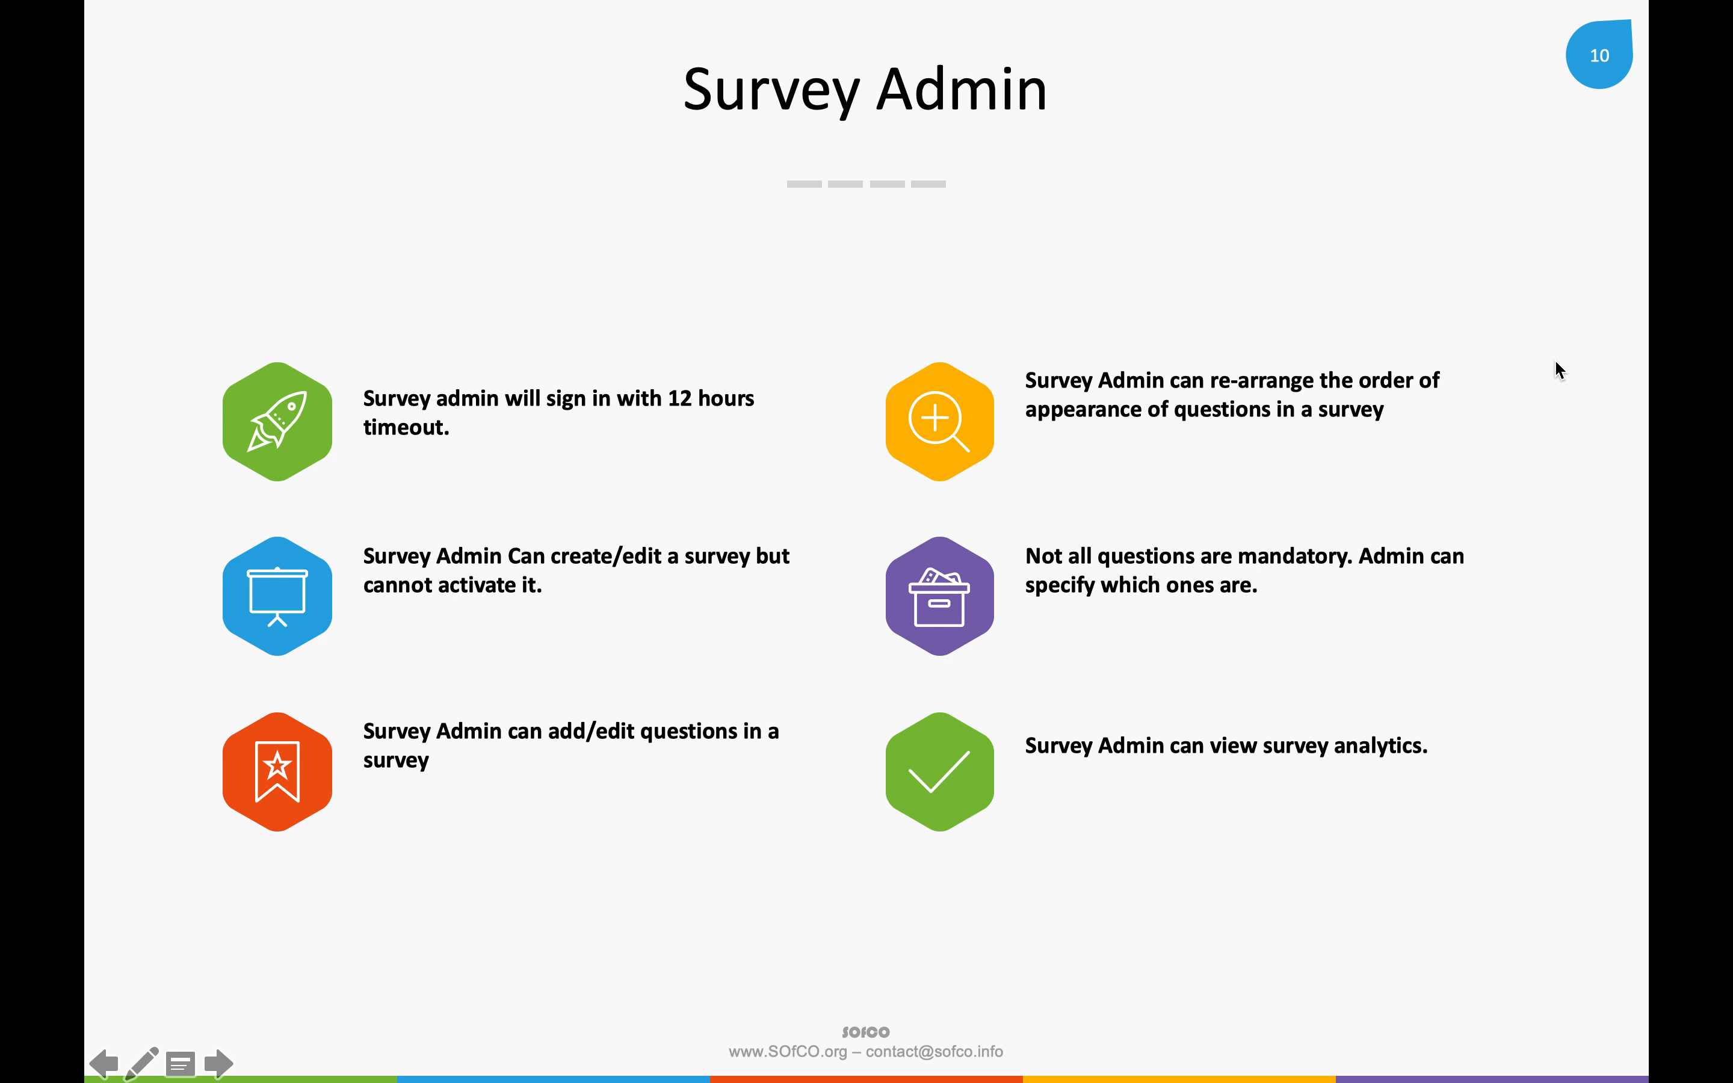
{"action": "key", "text": "Left"}
{"action": "key", "text": "Left"}
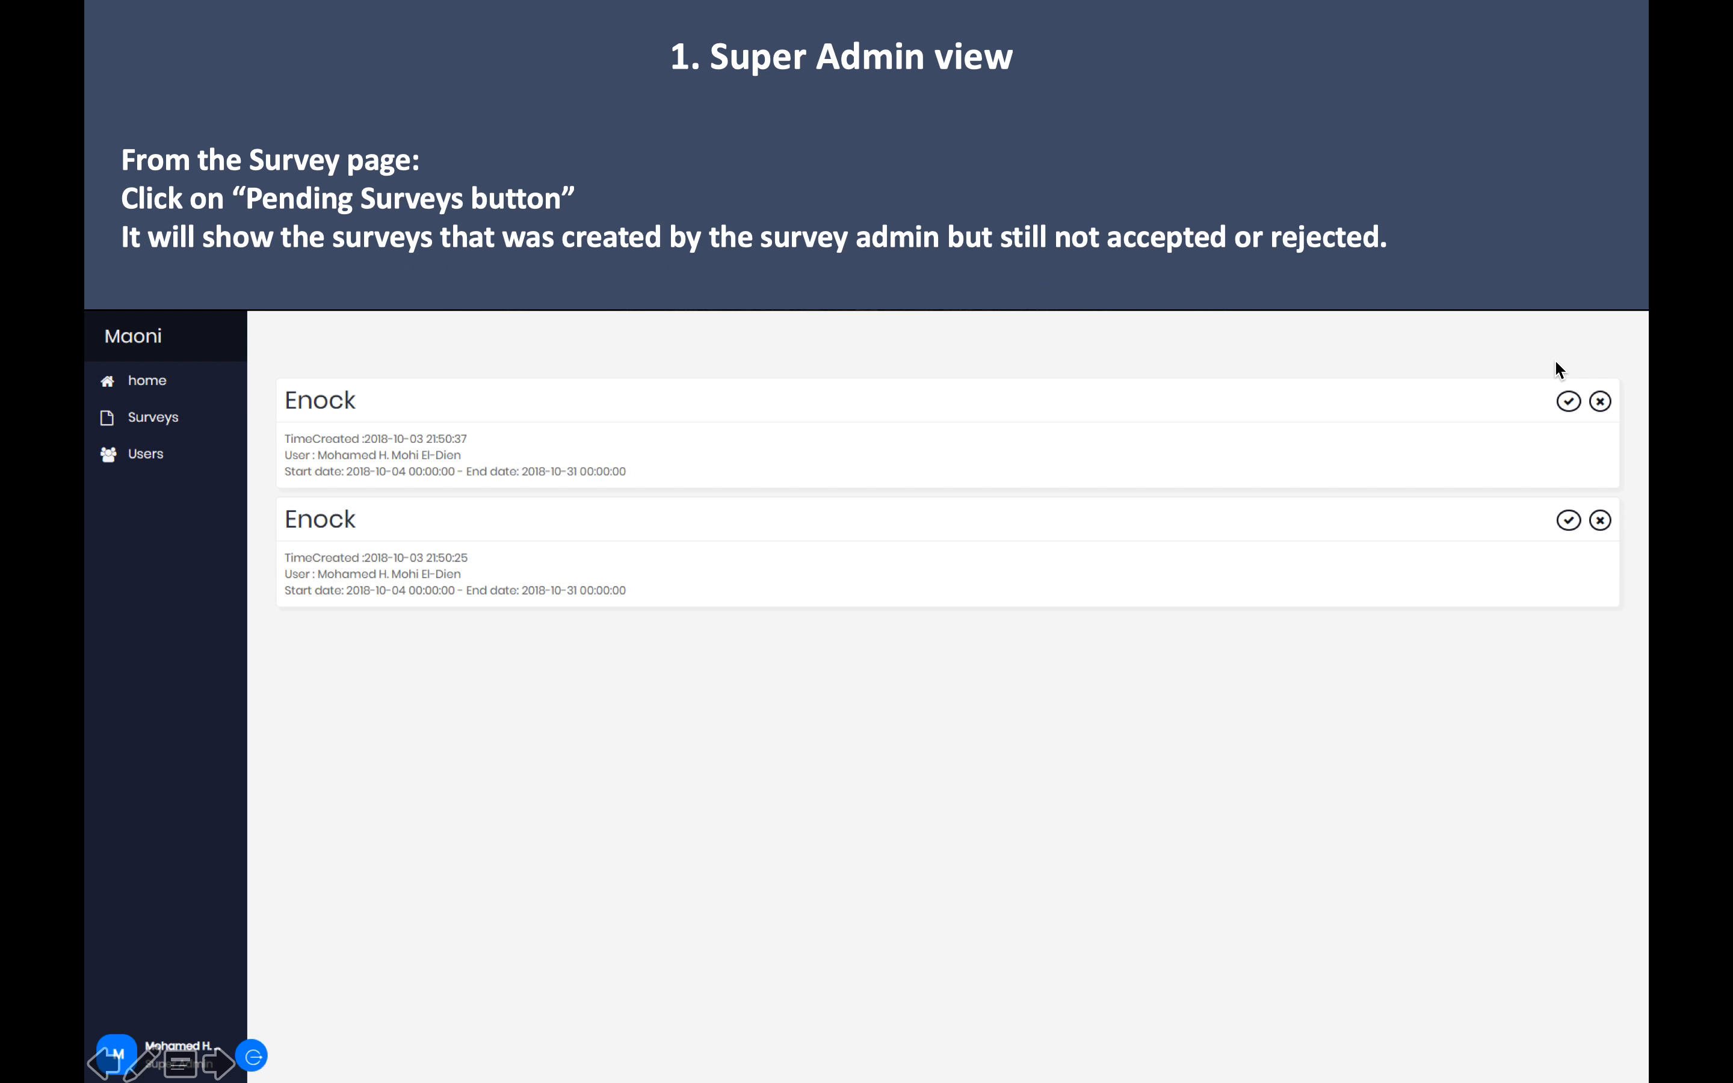
{"action": "key", "text": "Left"}
{"action": "key", "text": "Left"}
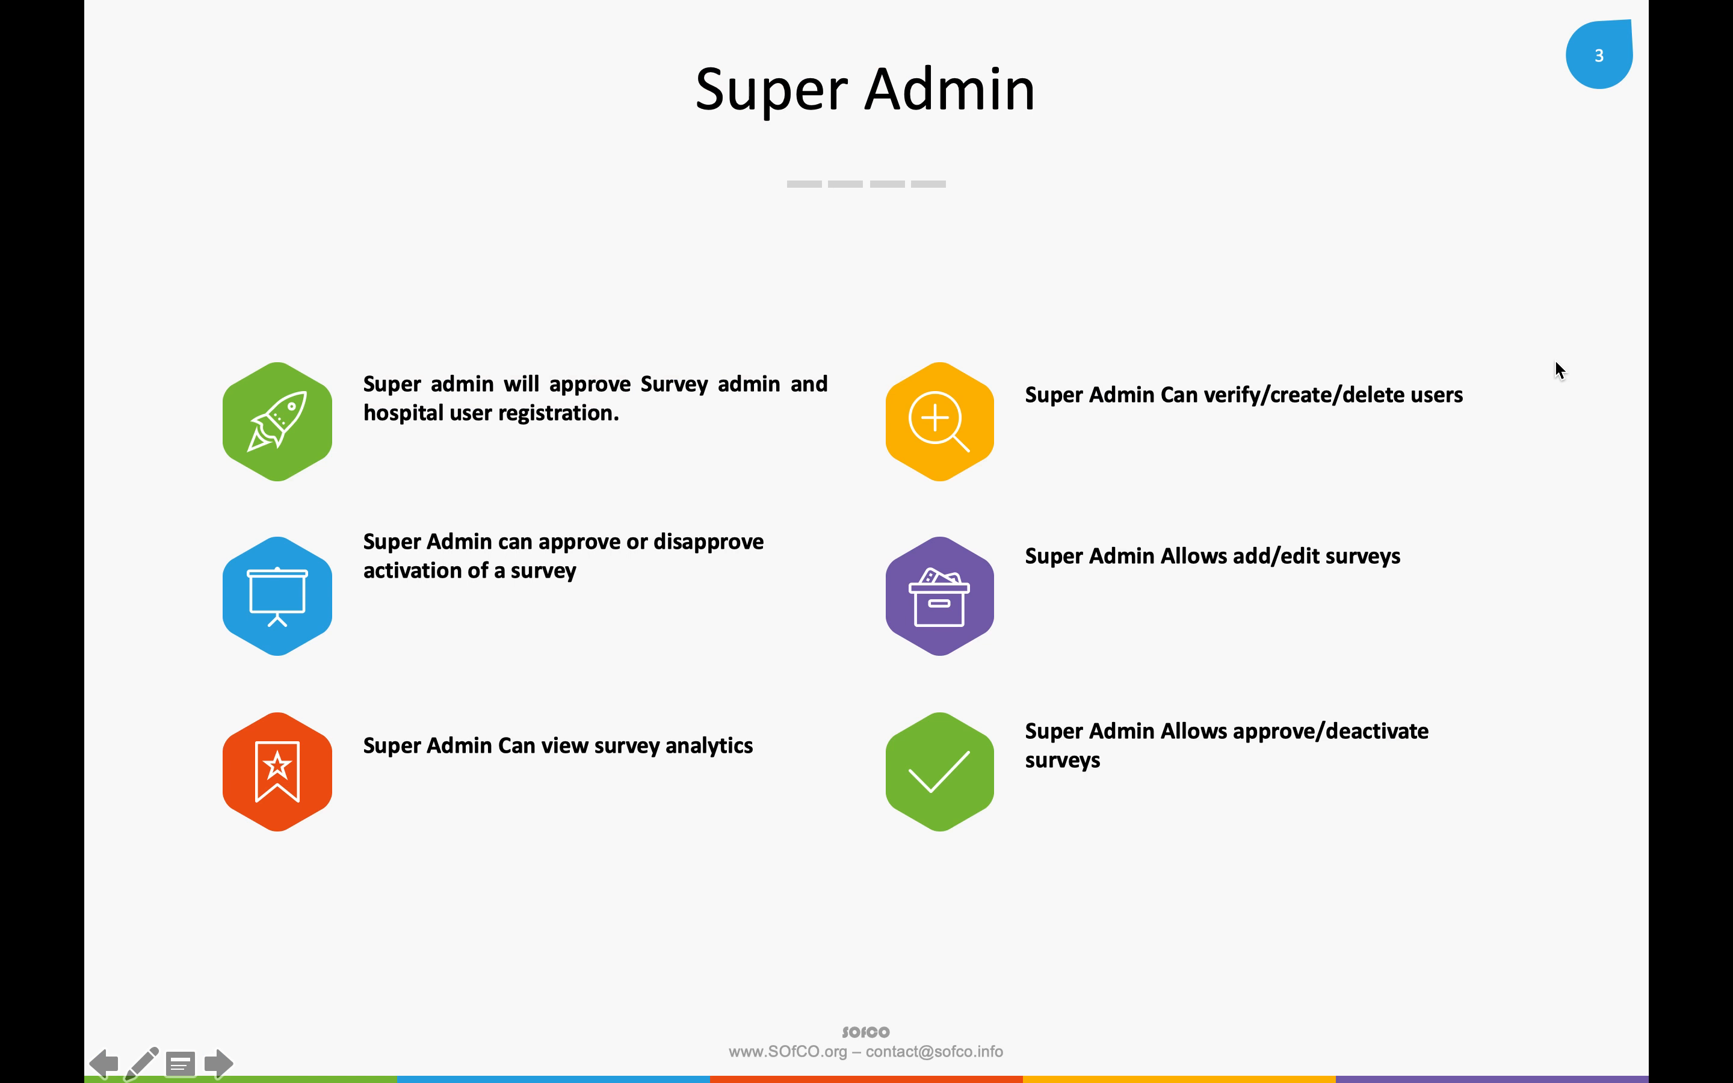
{"action": "key", "text": "Right"}
{"action": "key", "text": "Right"}
{"action": "key", "text": "Right"}
{"action": "key", "text": "Left"}
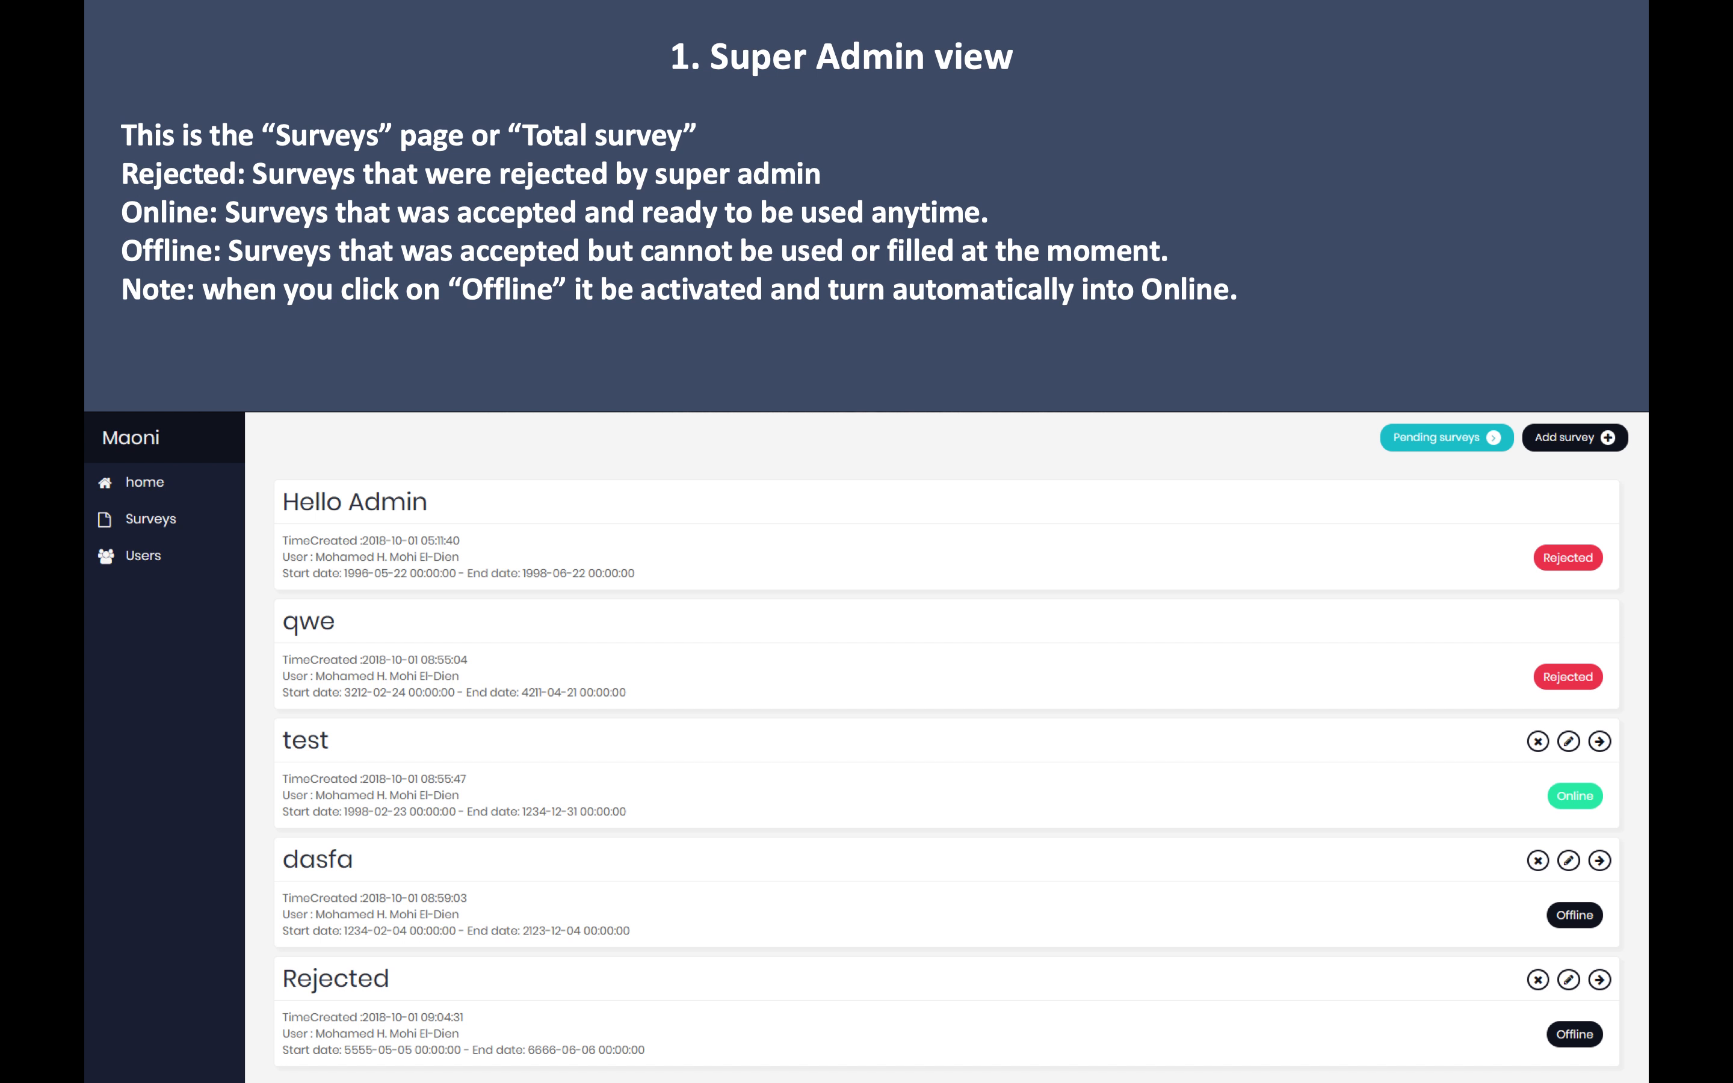
{"action": "key", "text": "Right"}
{"action": "key", "text": "Right"}
{"action": "key", "text": "Right"}
{"action": "key", "text": "Right"}
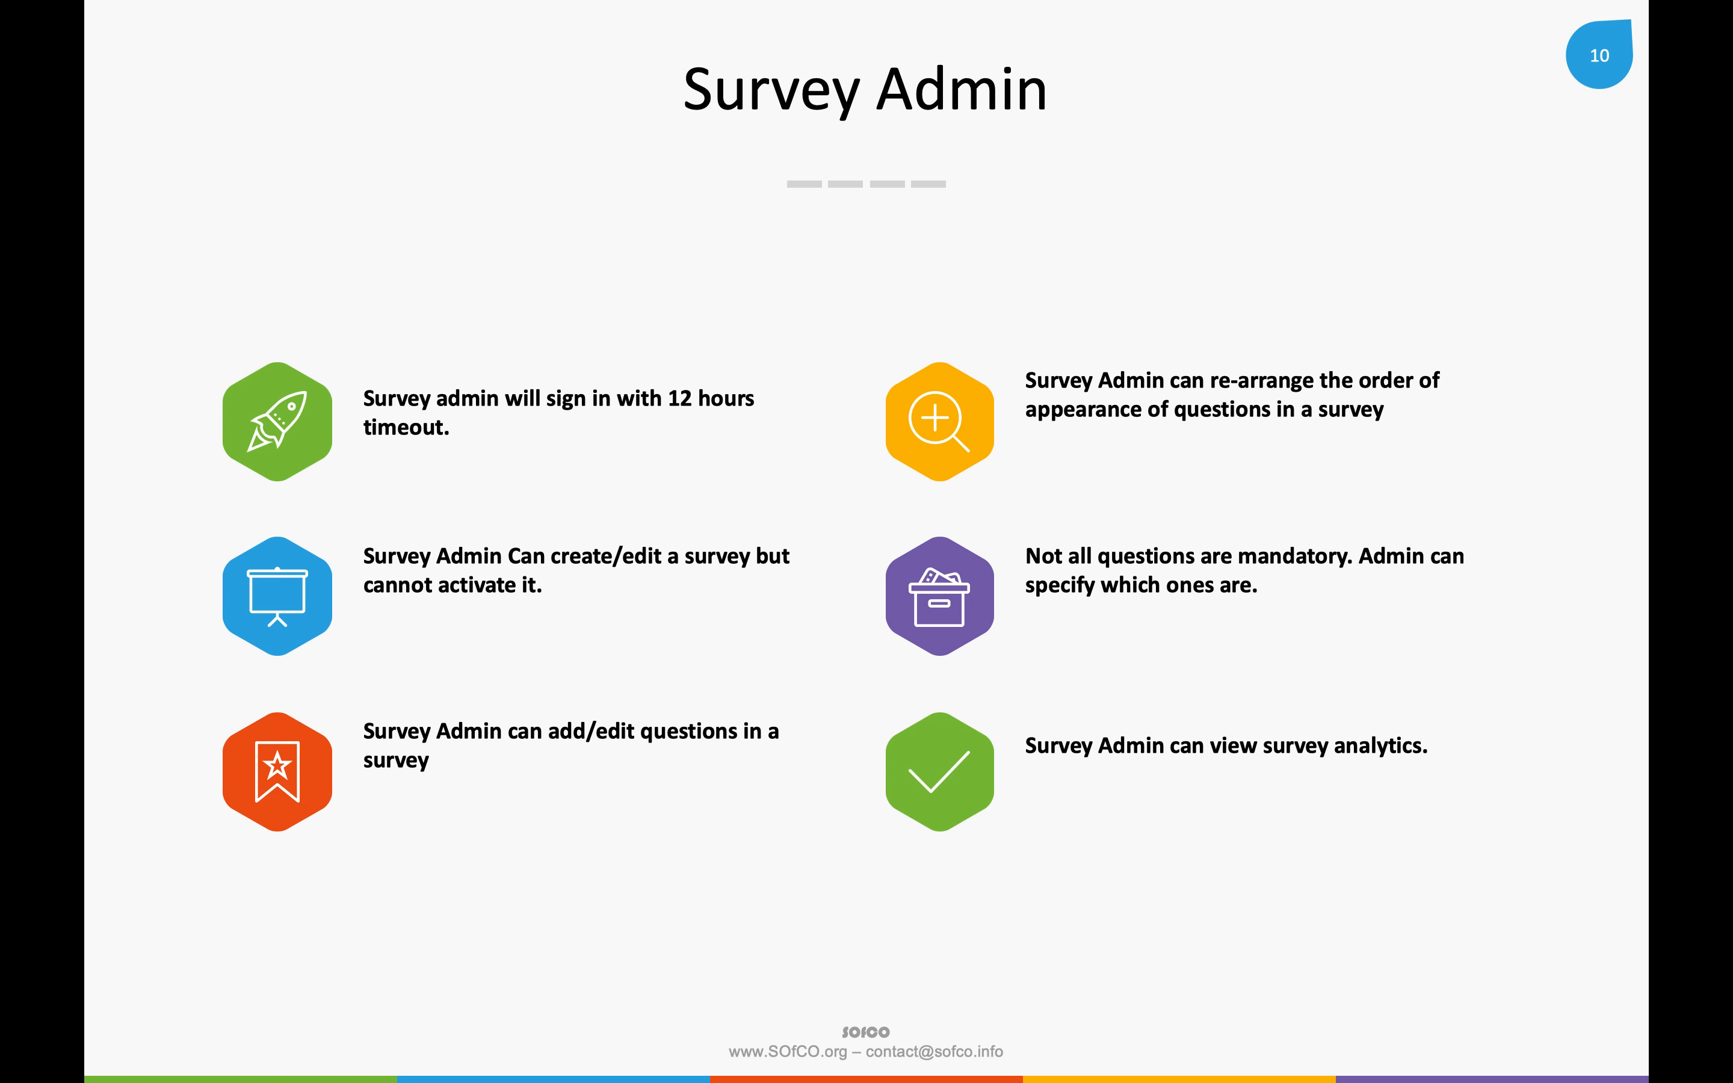
{"action": "key", "text": "Right"}
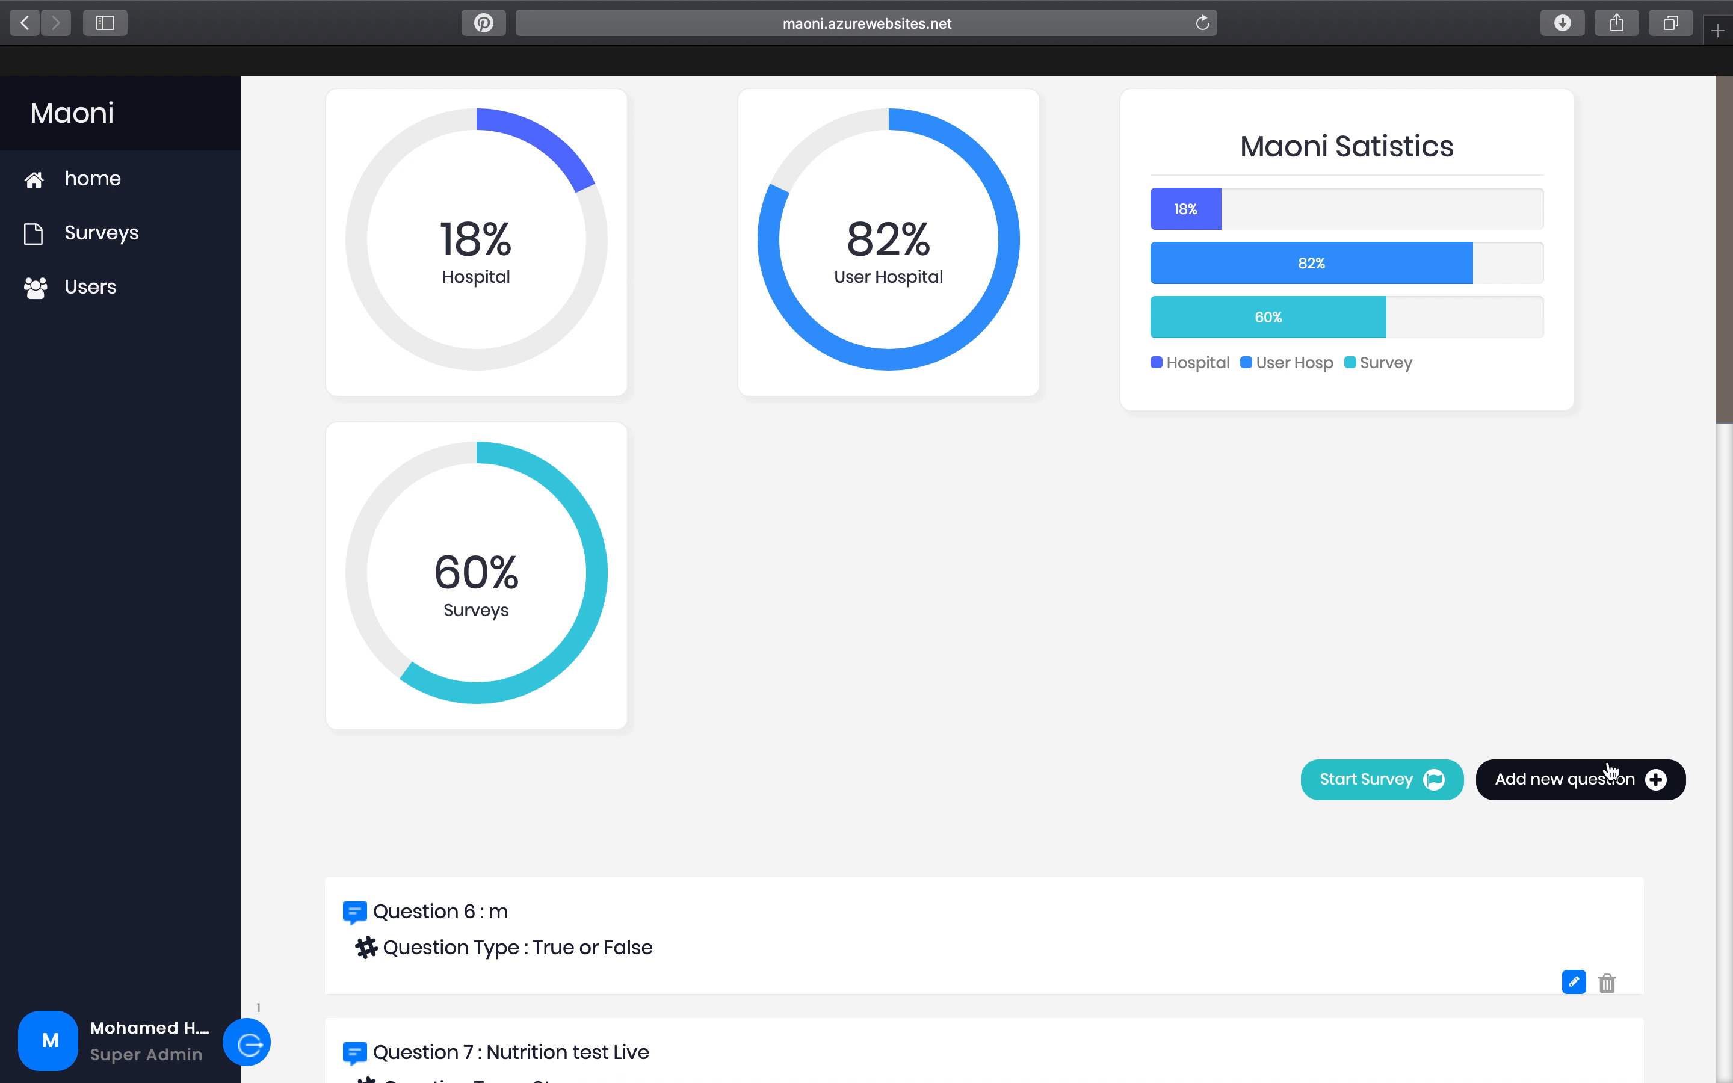
Examine the New Question form's title field and question type options, try the Emoji type, and close the form without saving.
{"action": "left_click", "coordinate": [1587, 792]}
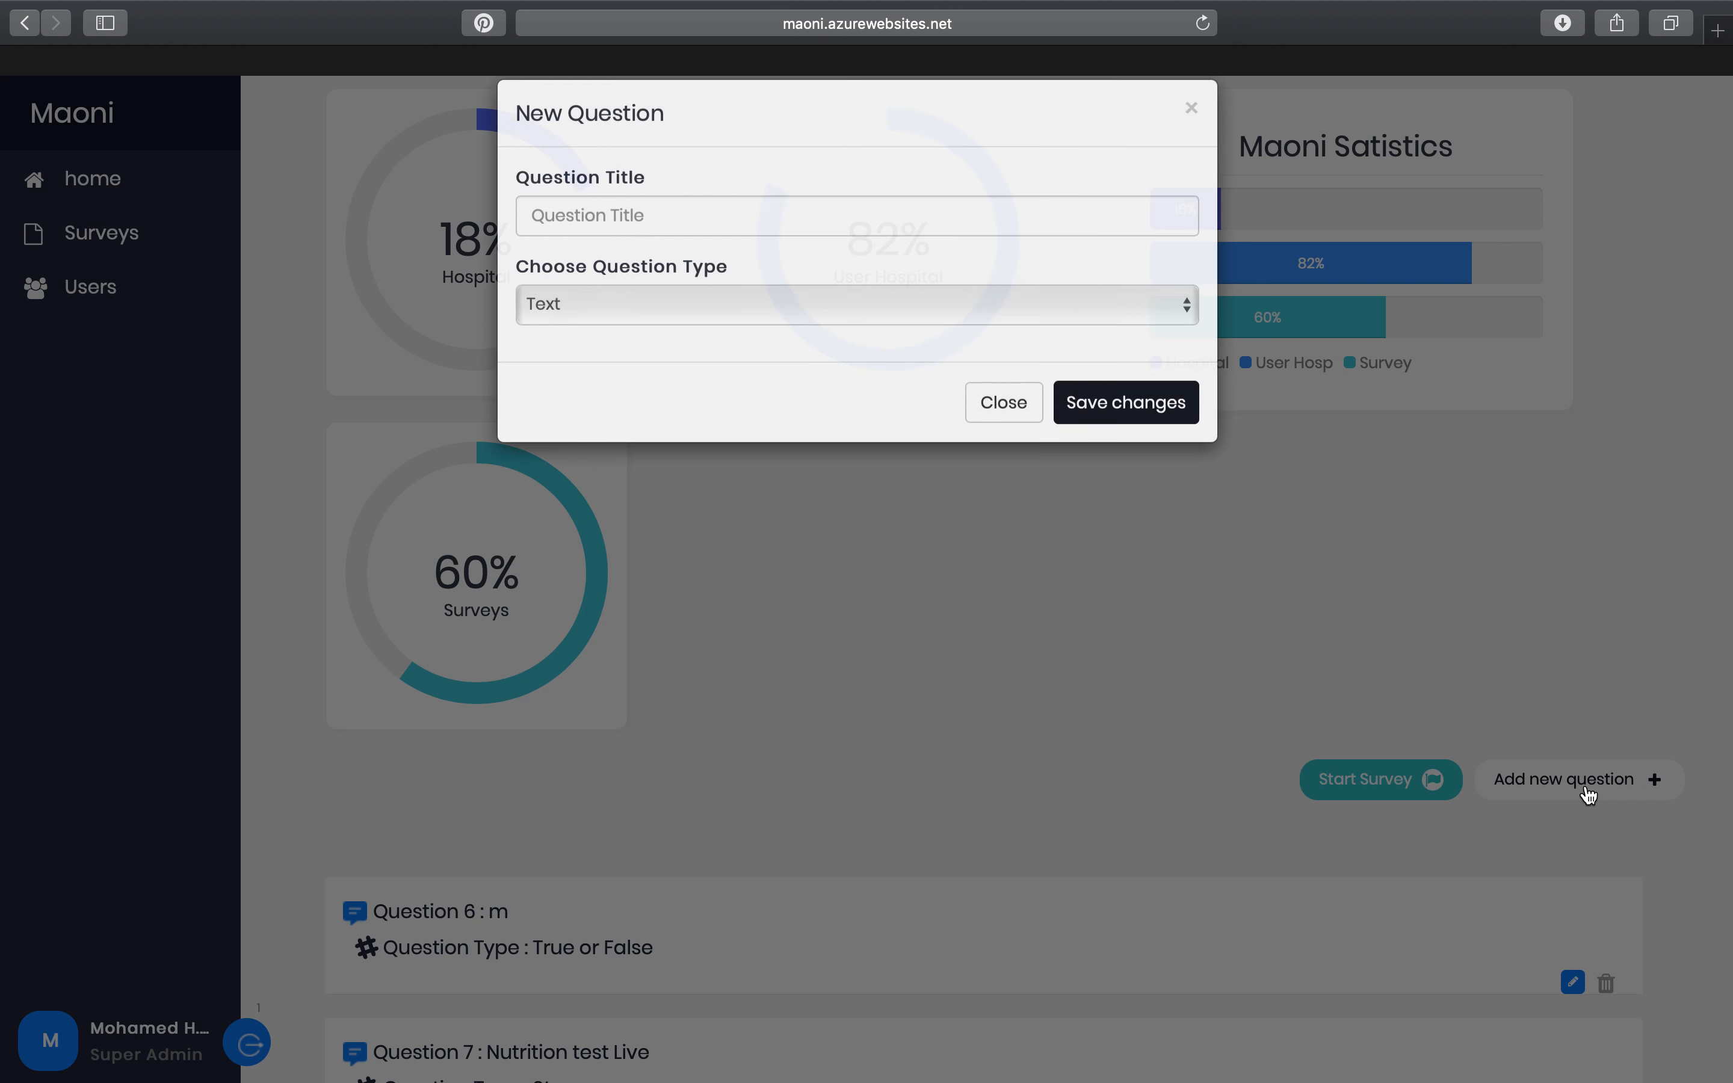
{"action": "left_click", "coordinate": [689, 243]}
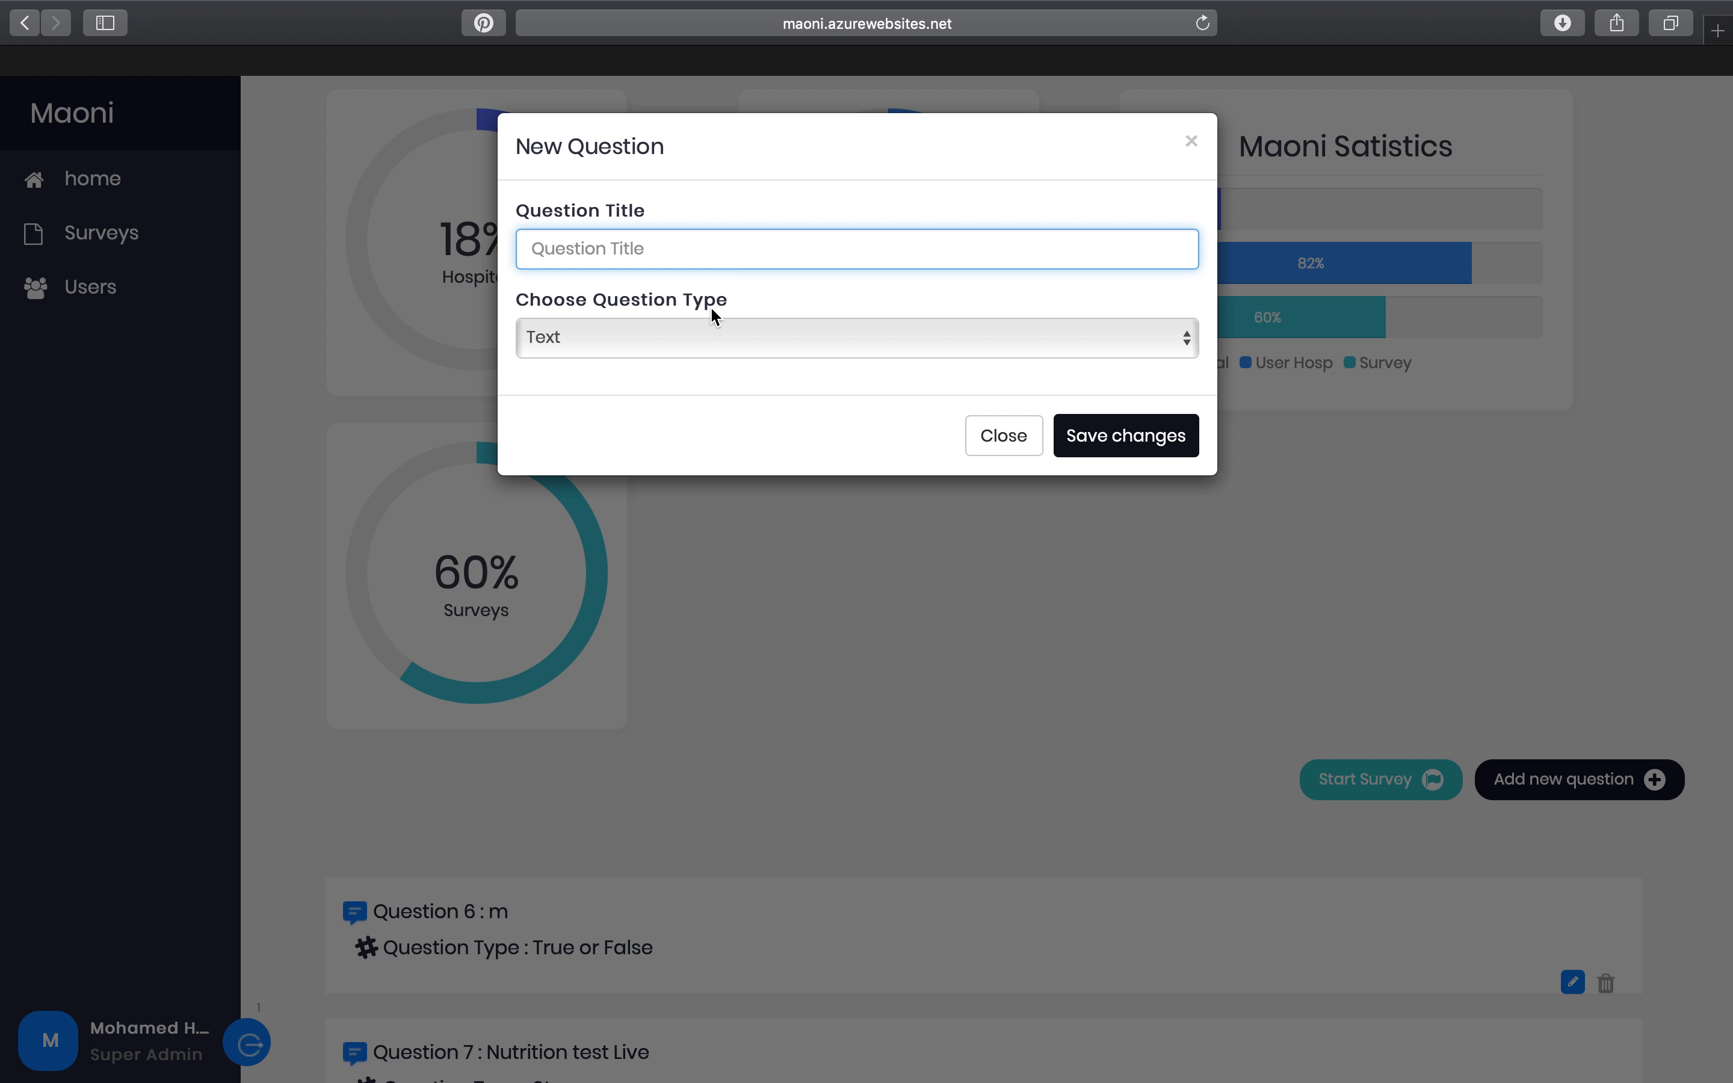
{"action": "left_click", "coordinate": [735, 340]}
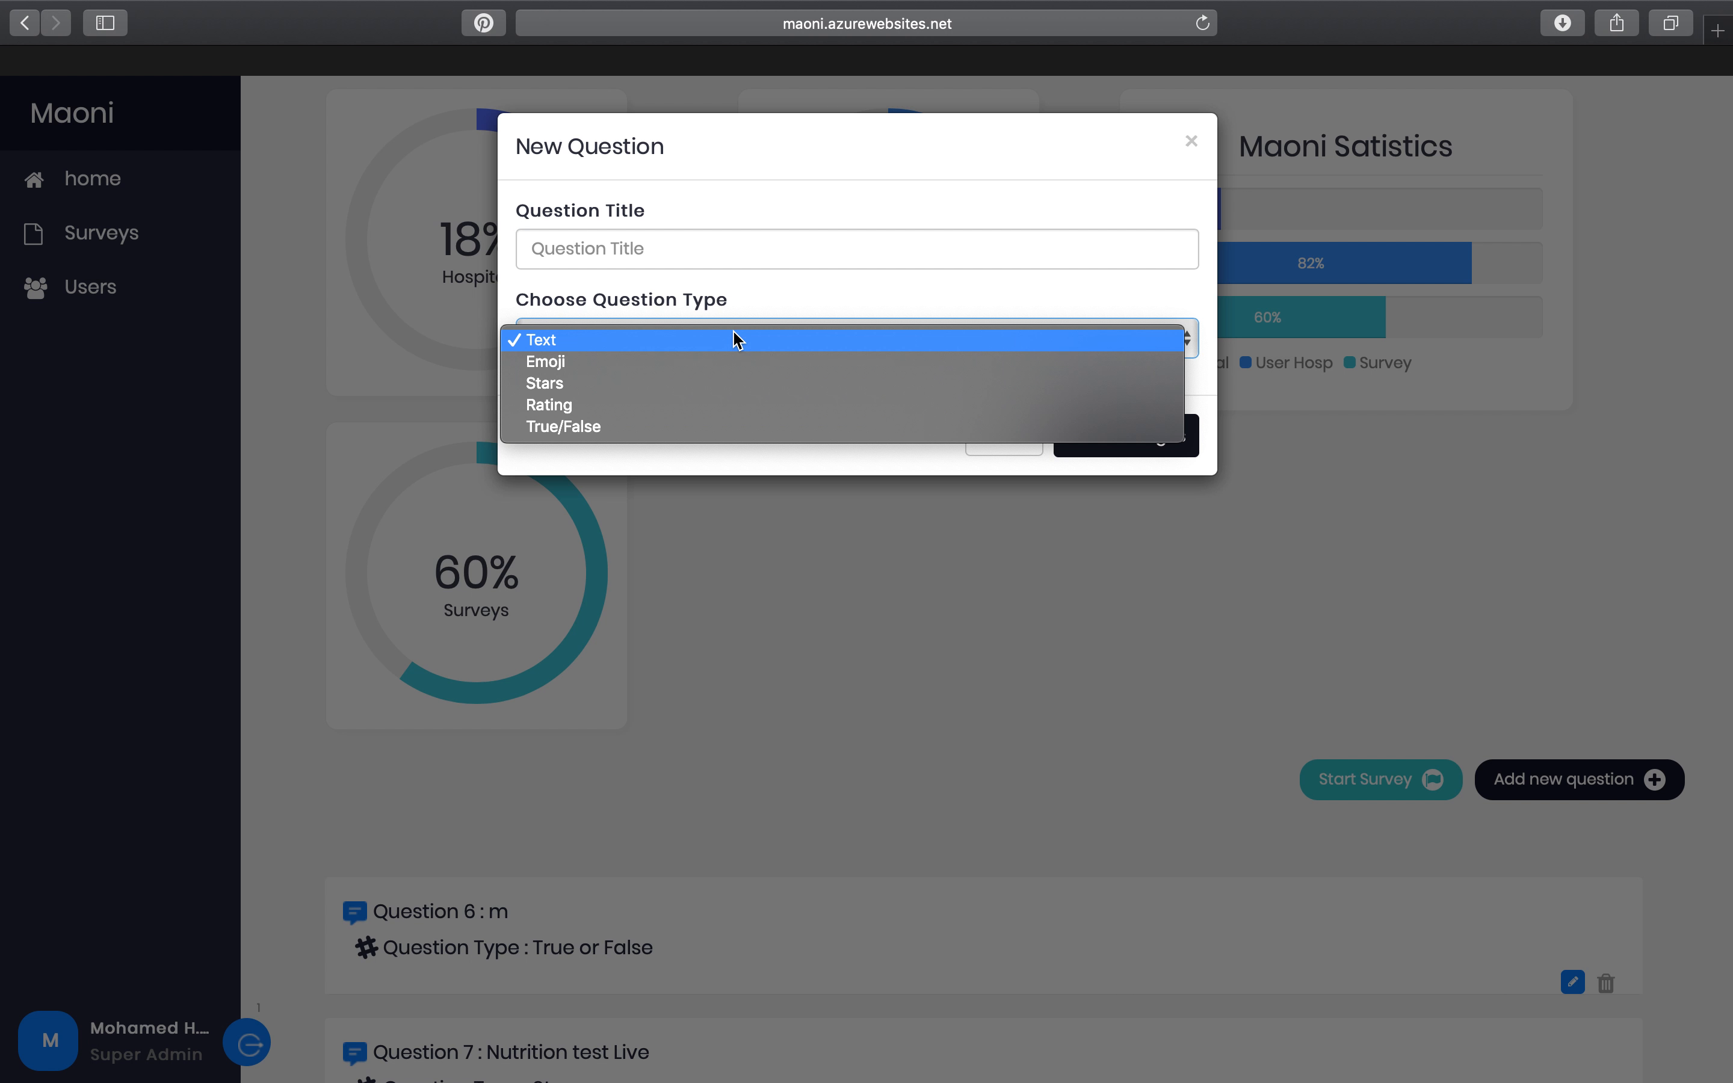
{"action": "left_click", "coordinate": [662, 344]}
{"action": "left_click", "coordinate": [661, 255]}
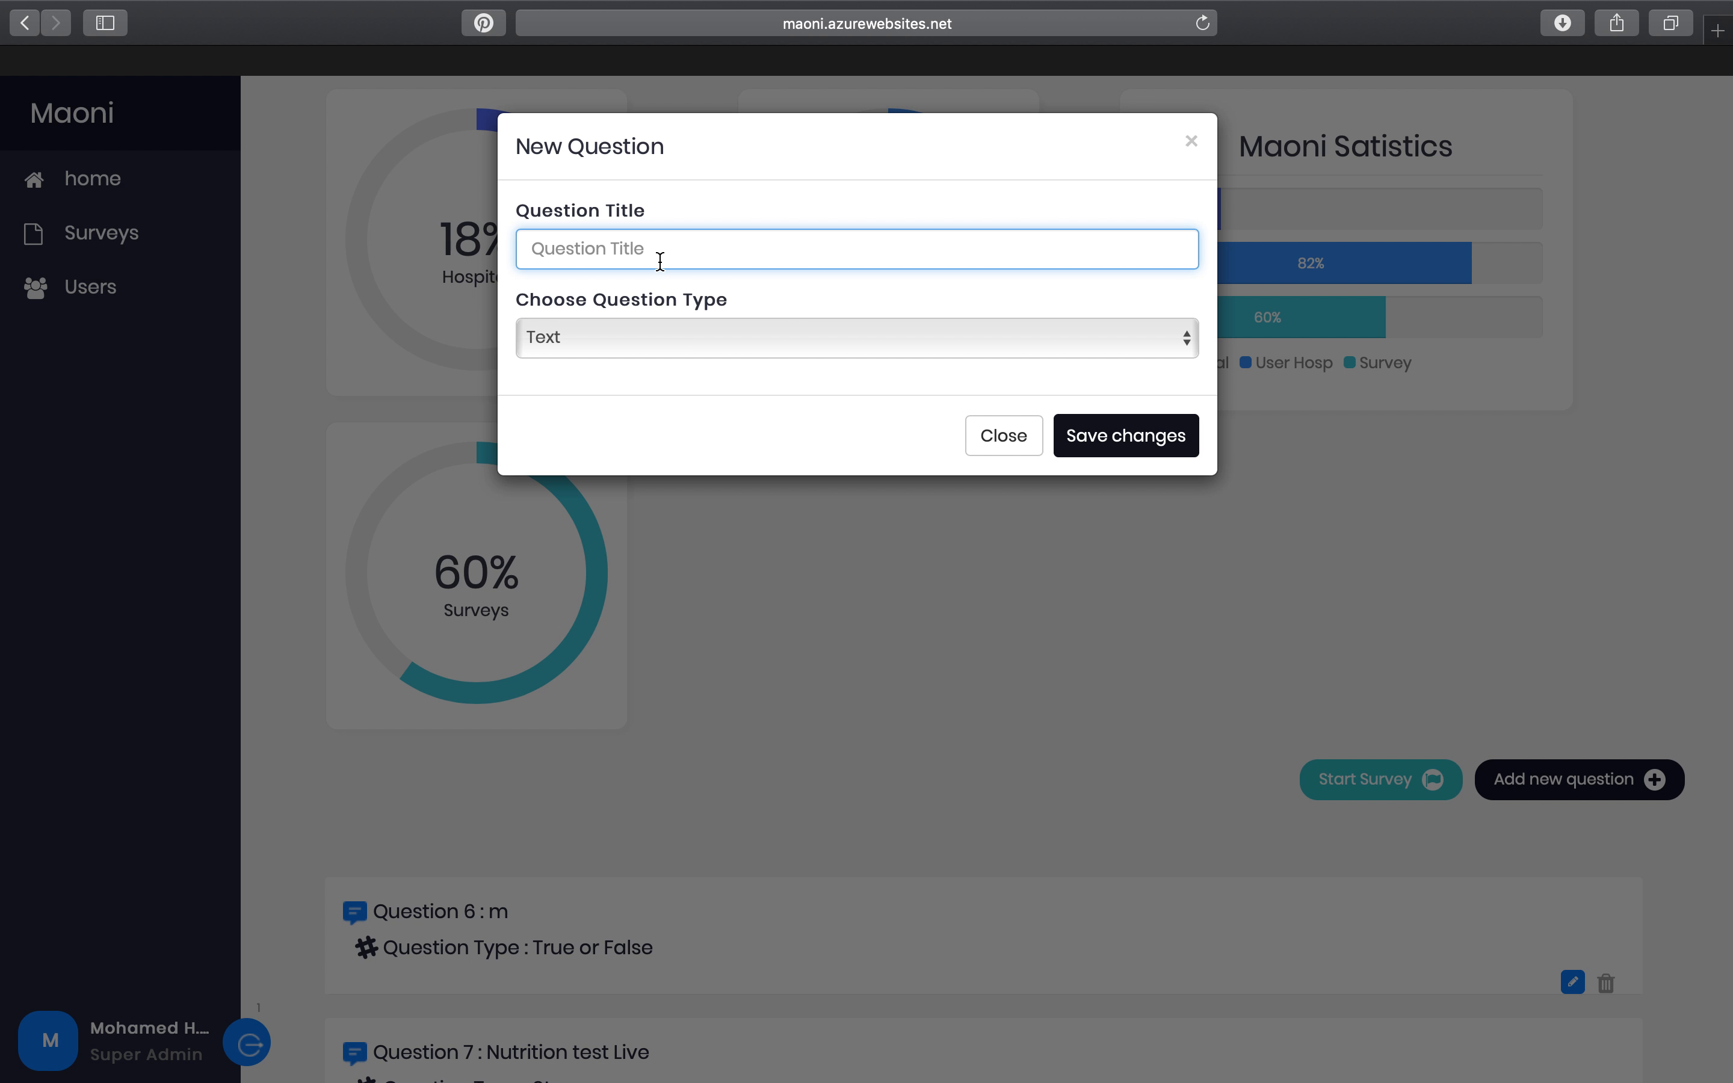
{"action": "left_click", "coordinate": [666, 345]}
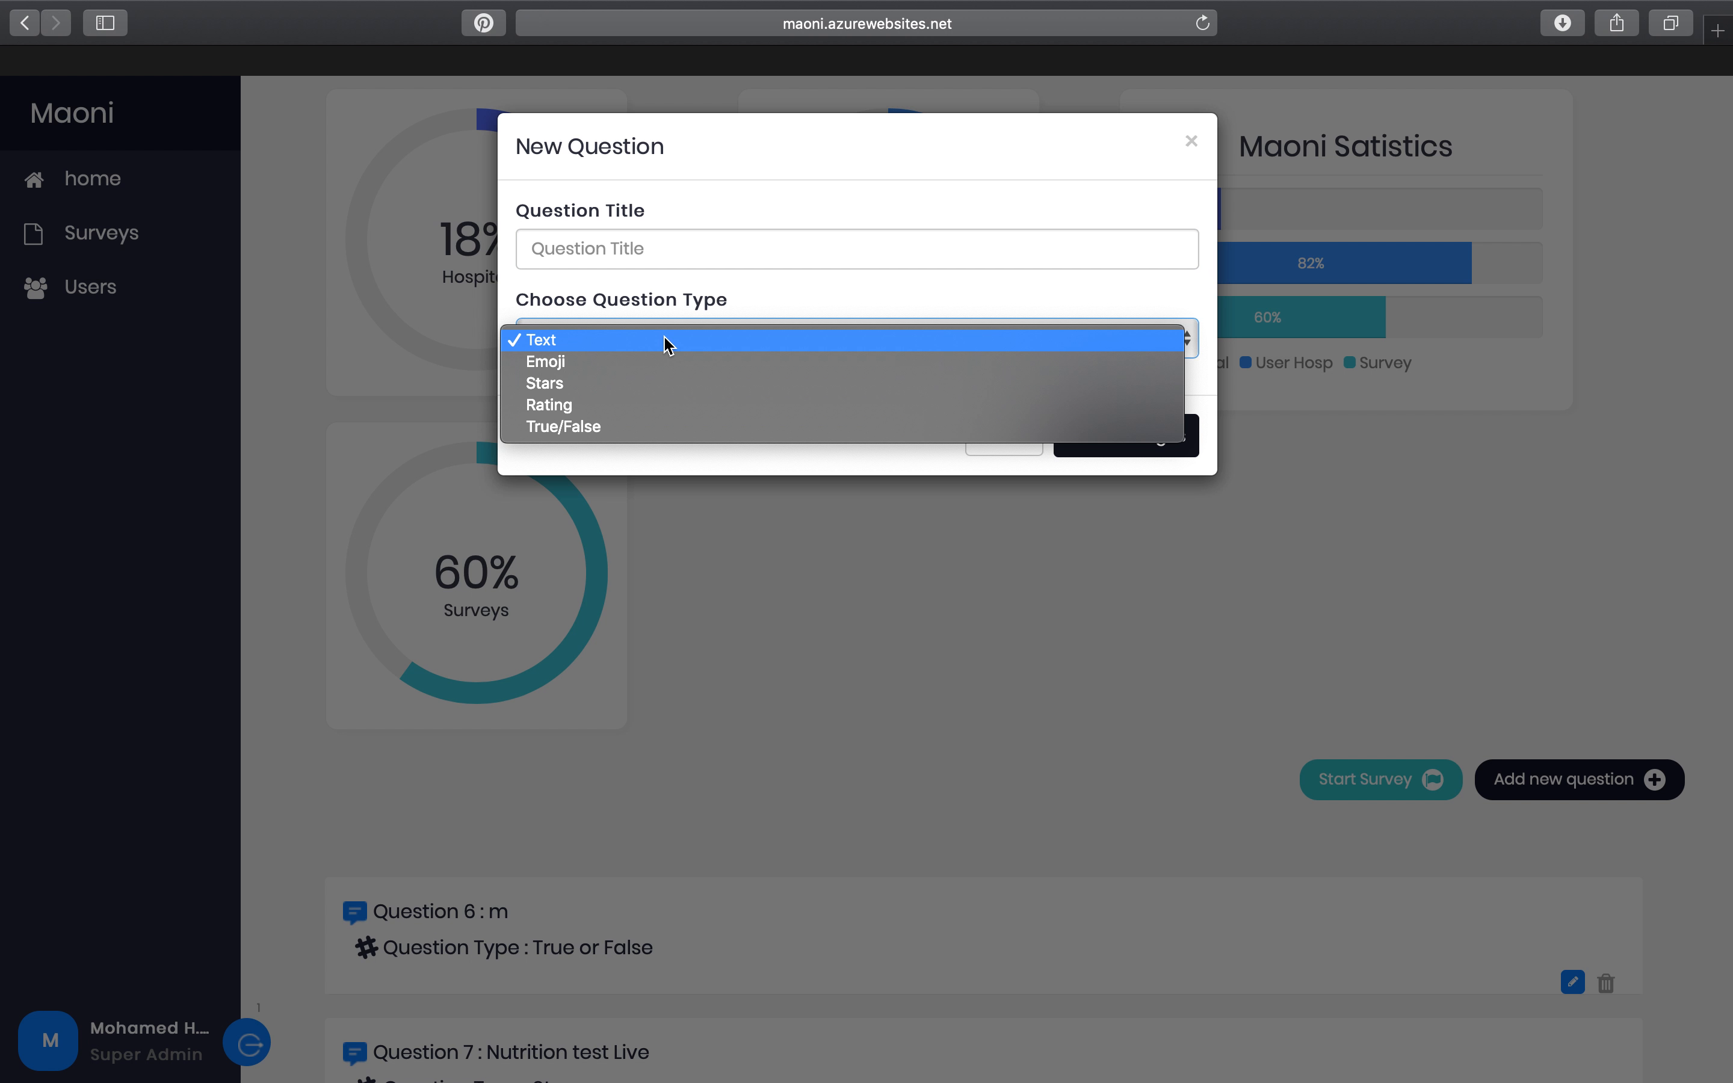
{"action": "left_click", "coordinate": [625, 362]}
{"action": "left_click", "coordinate": [705, 255]}
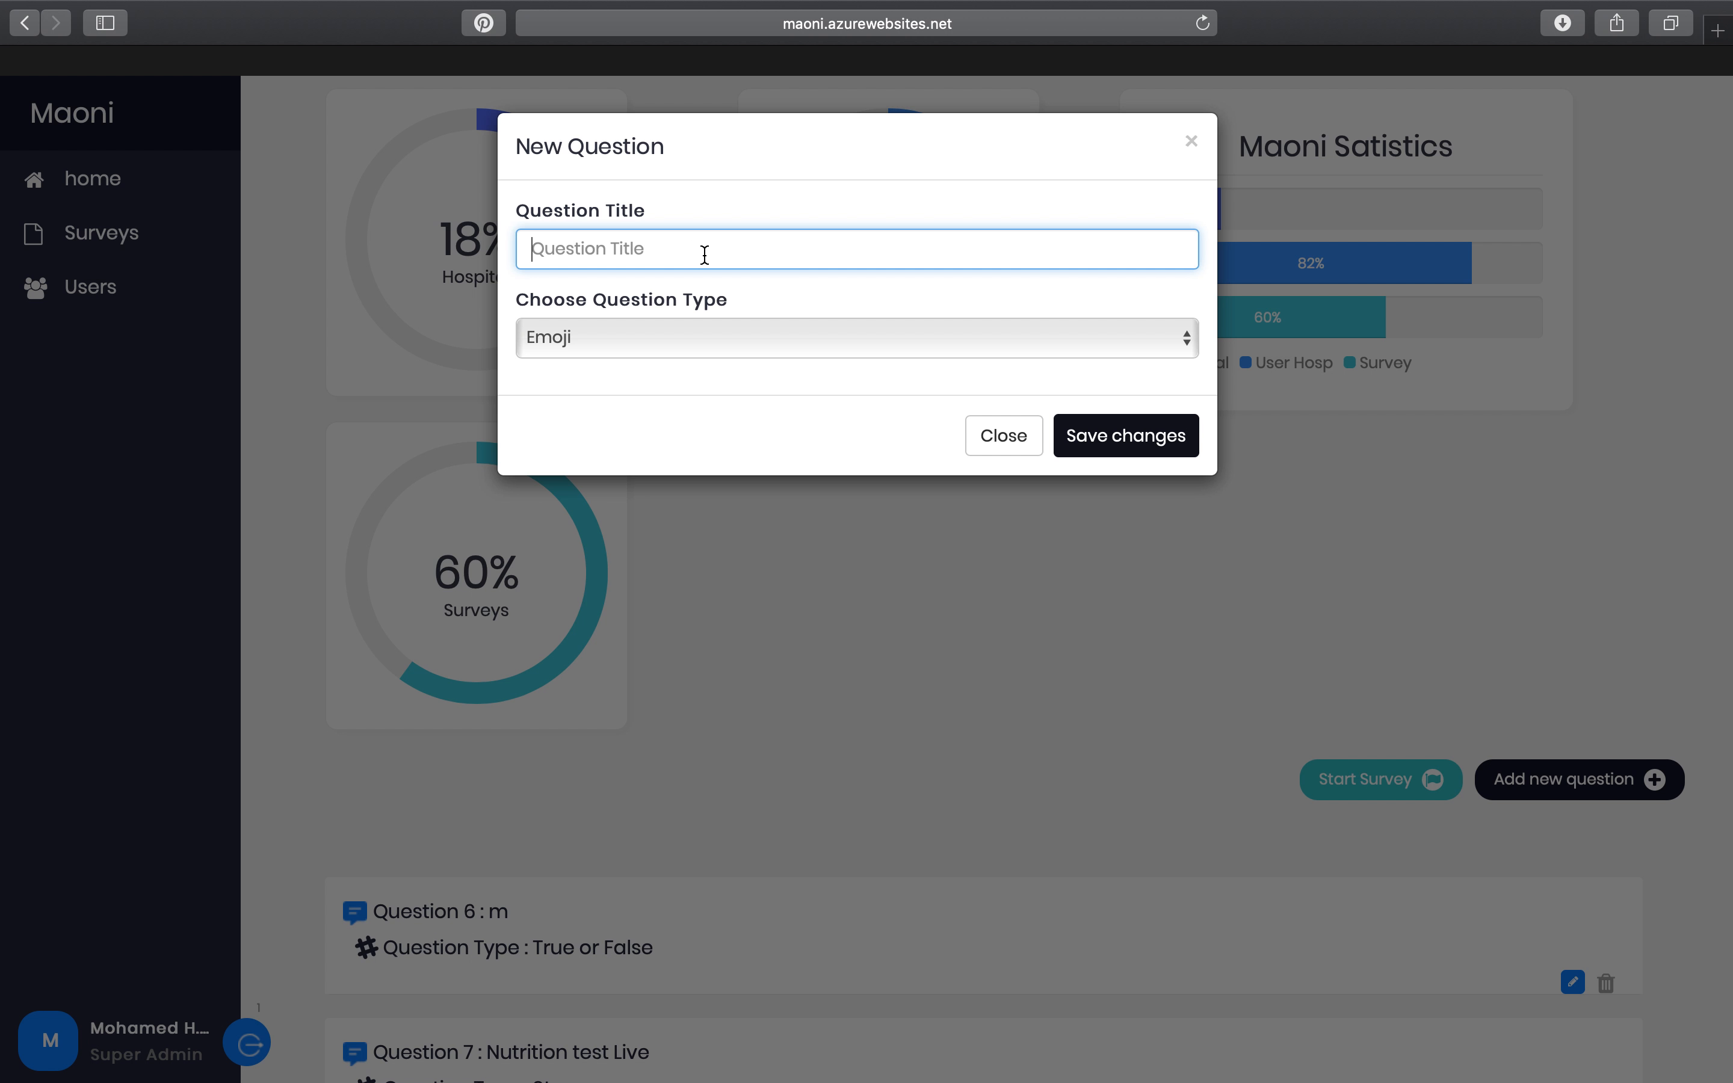
{"action": "left_click", "coordinate": [718, 336]}
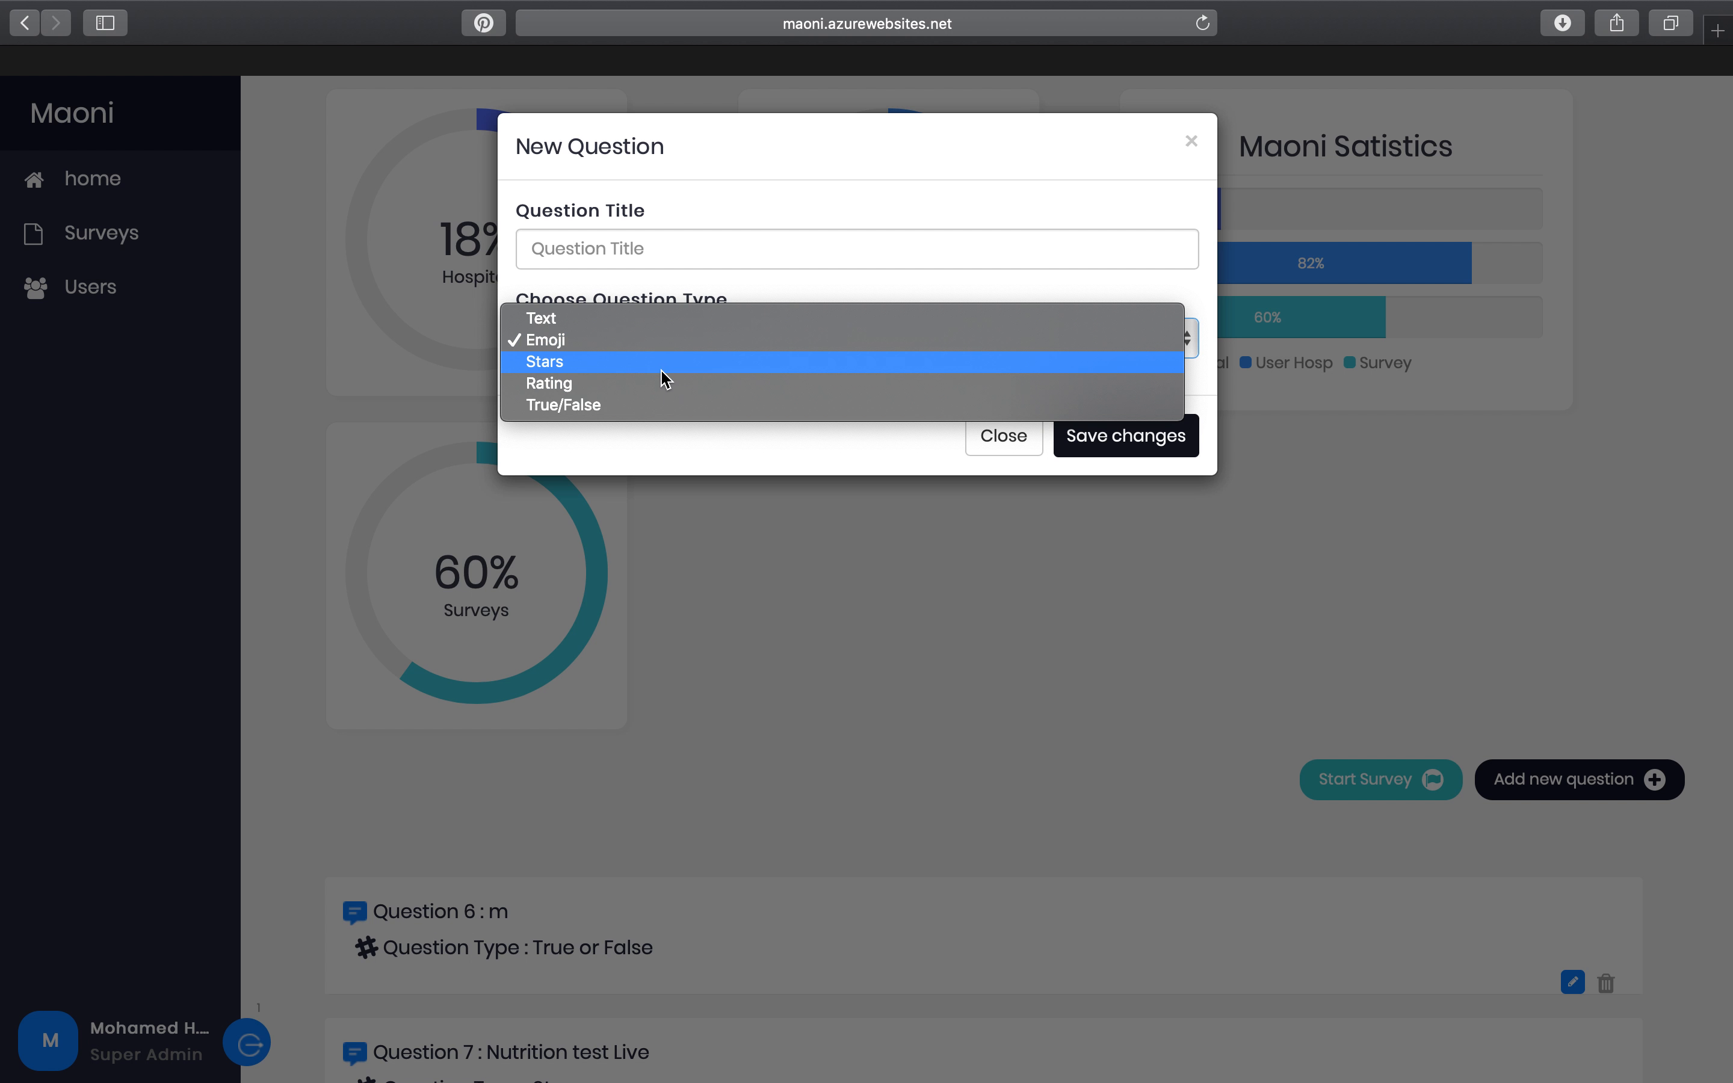
{"action": "left_click", "coordinate": [665, 428]}
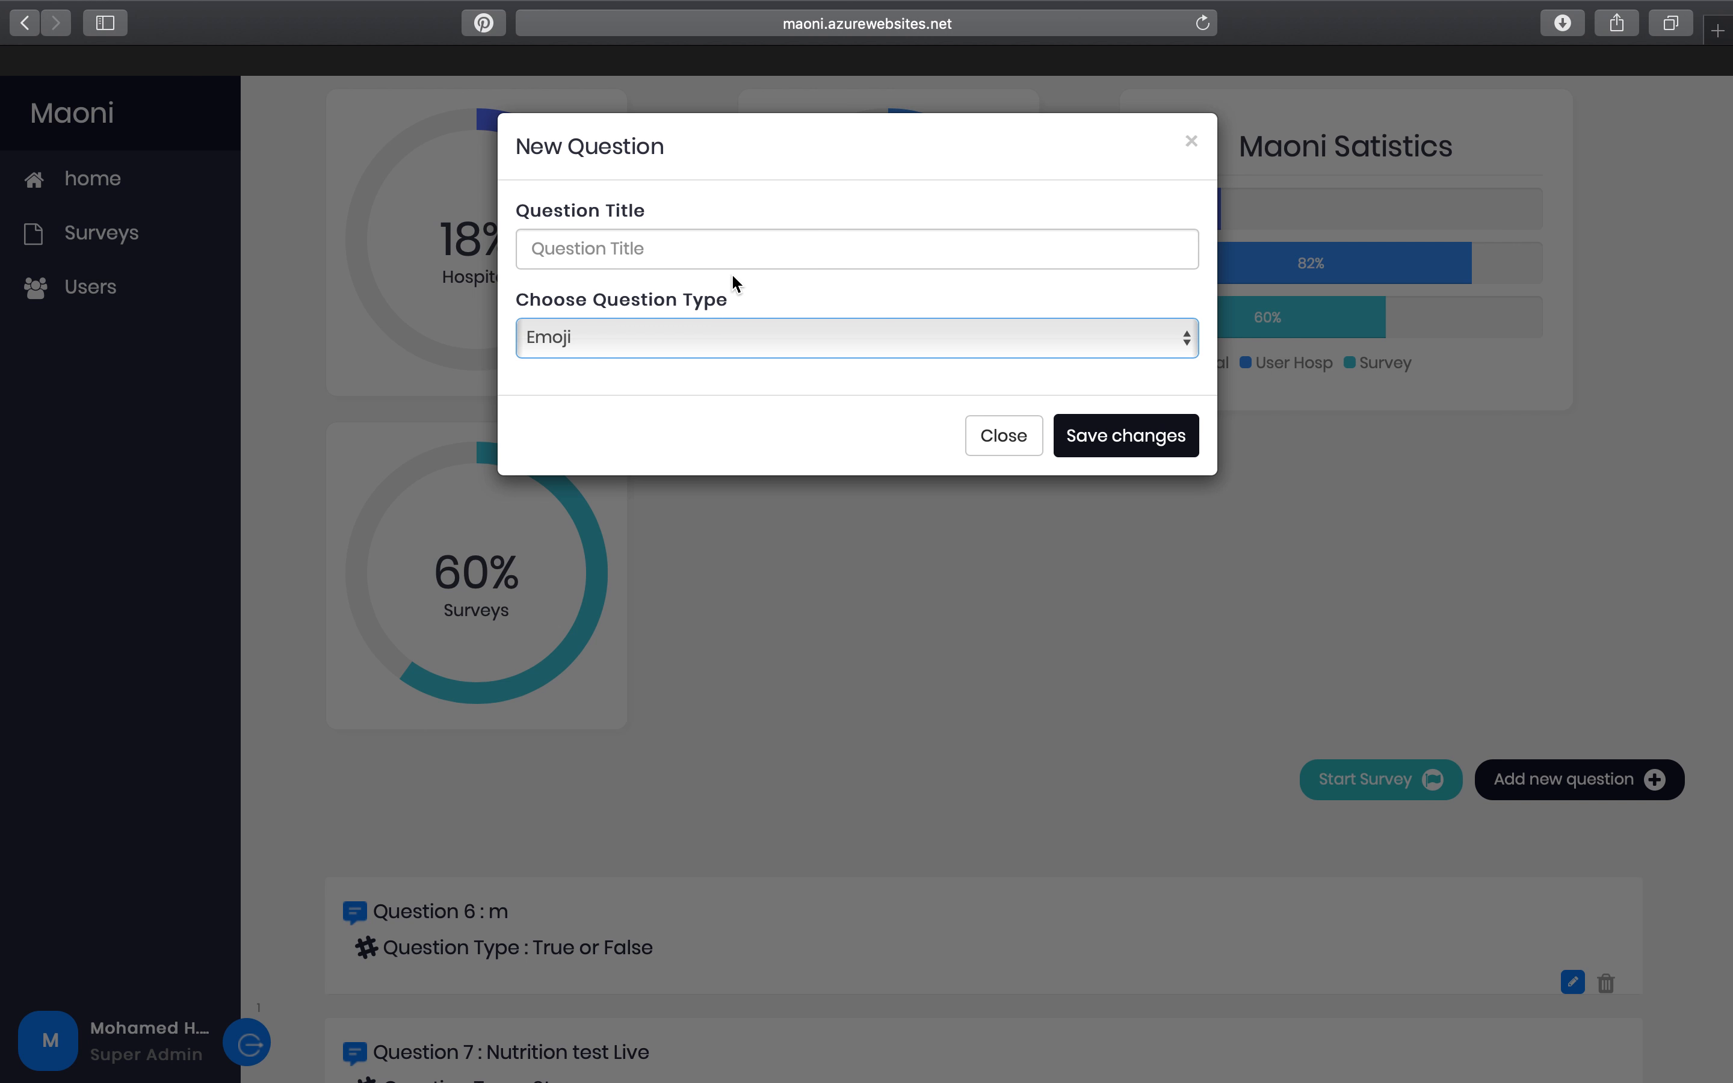
{"action": "left_click", "coordinate": [629, 251]}
{"action": "left_click", "coordinate": [619, 322]}
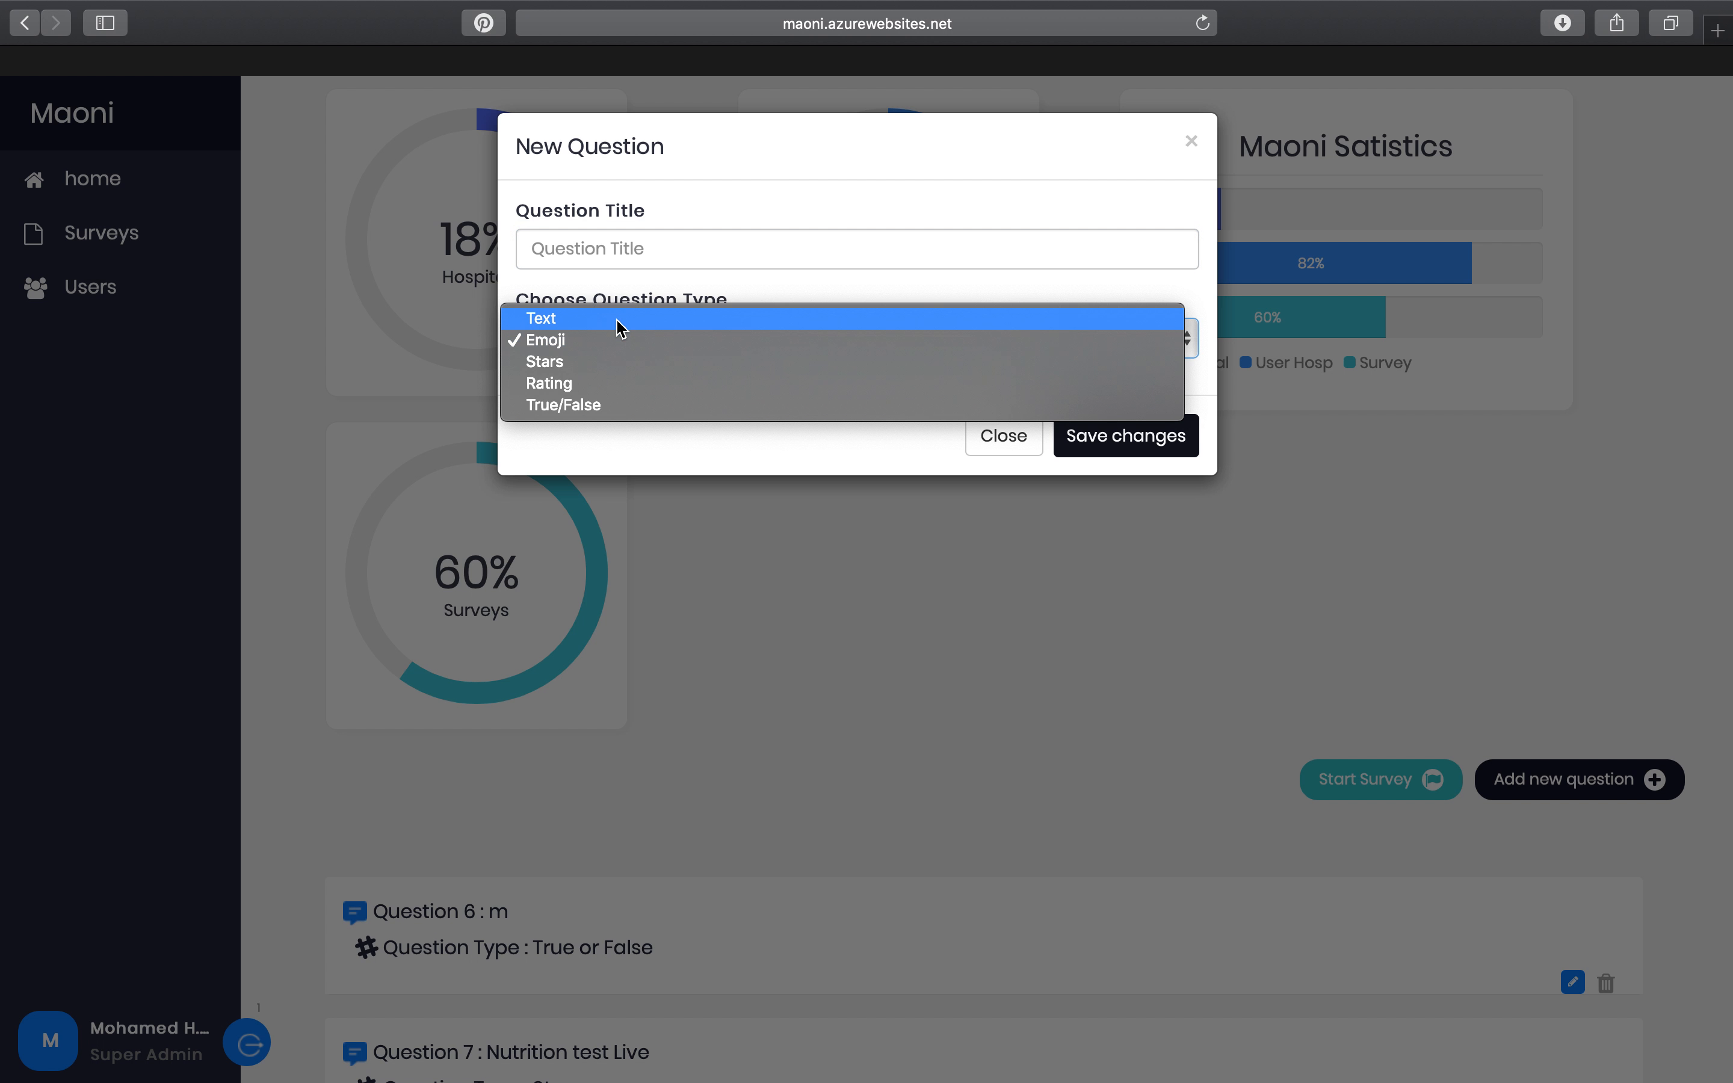
{"action": "left_click", "coordinate": [781, 470]}
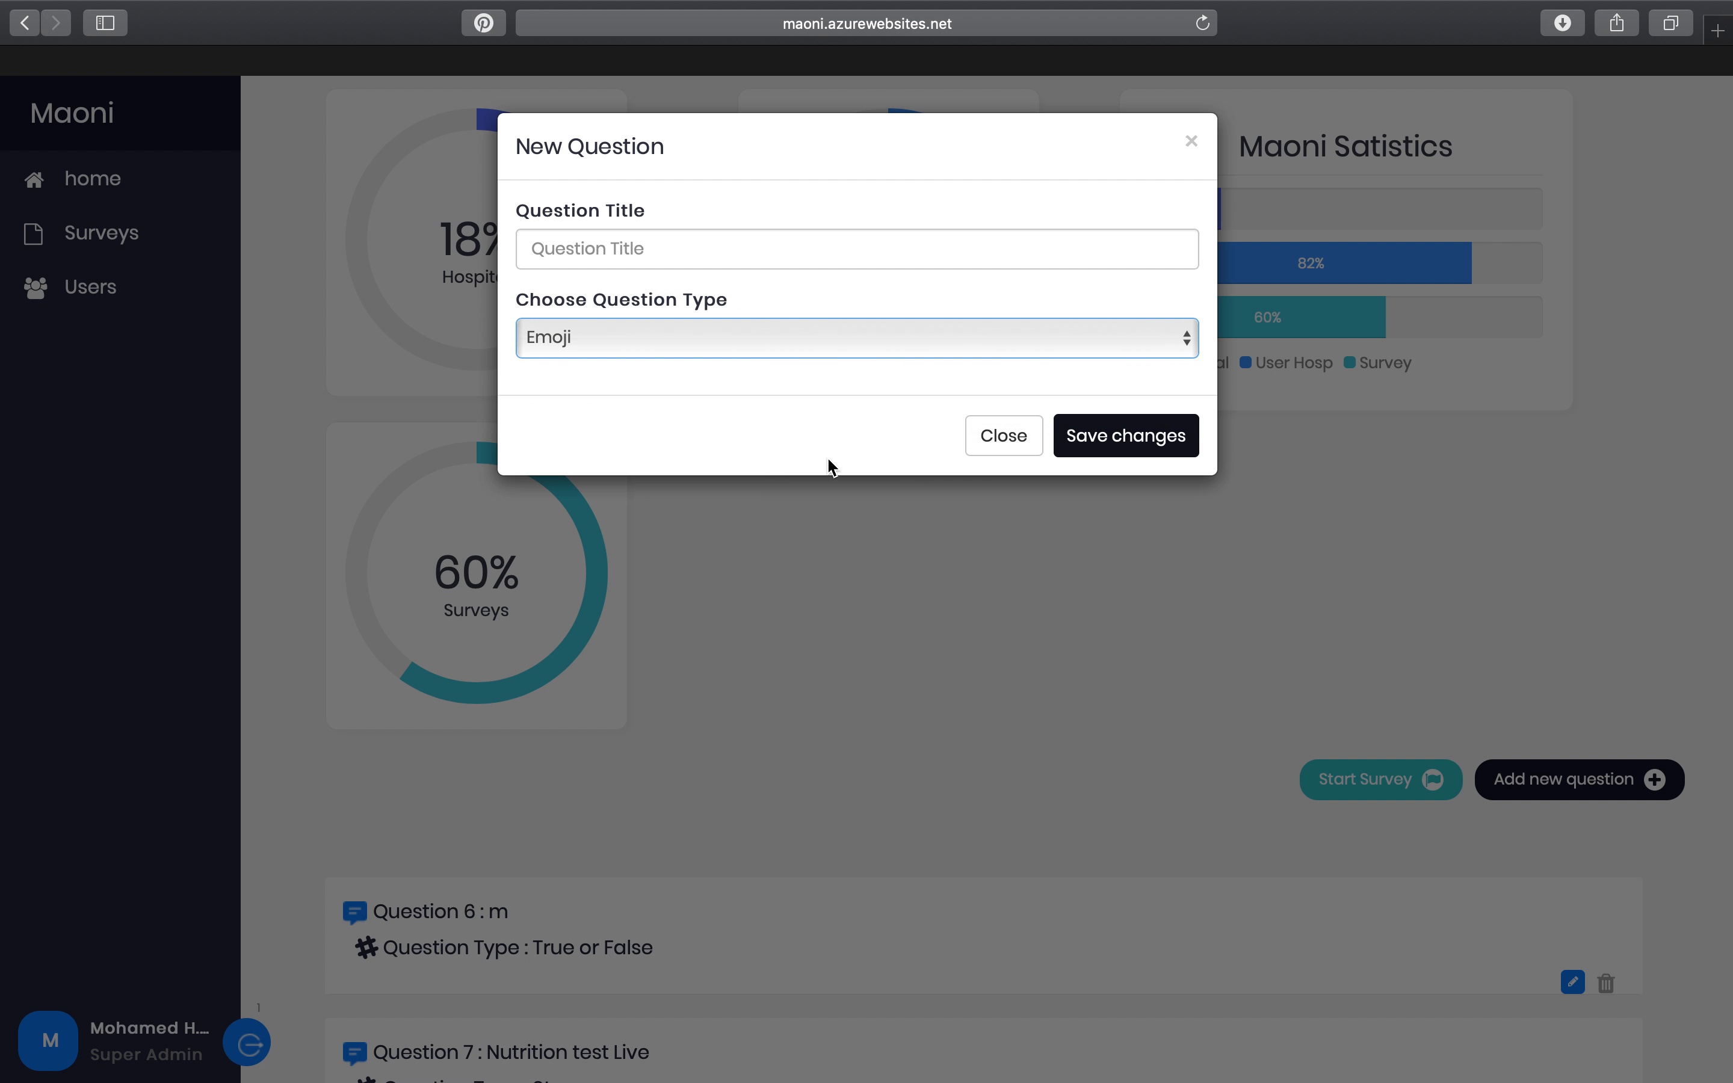
{"action": "left_click", "coordinate": [983, 448]}
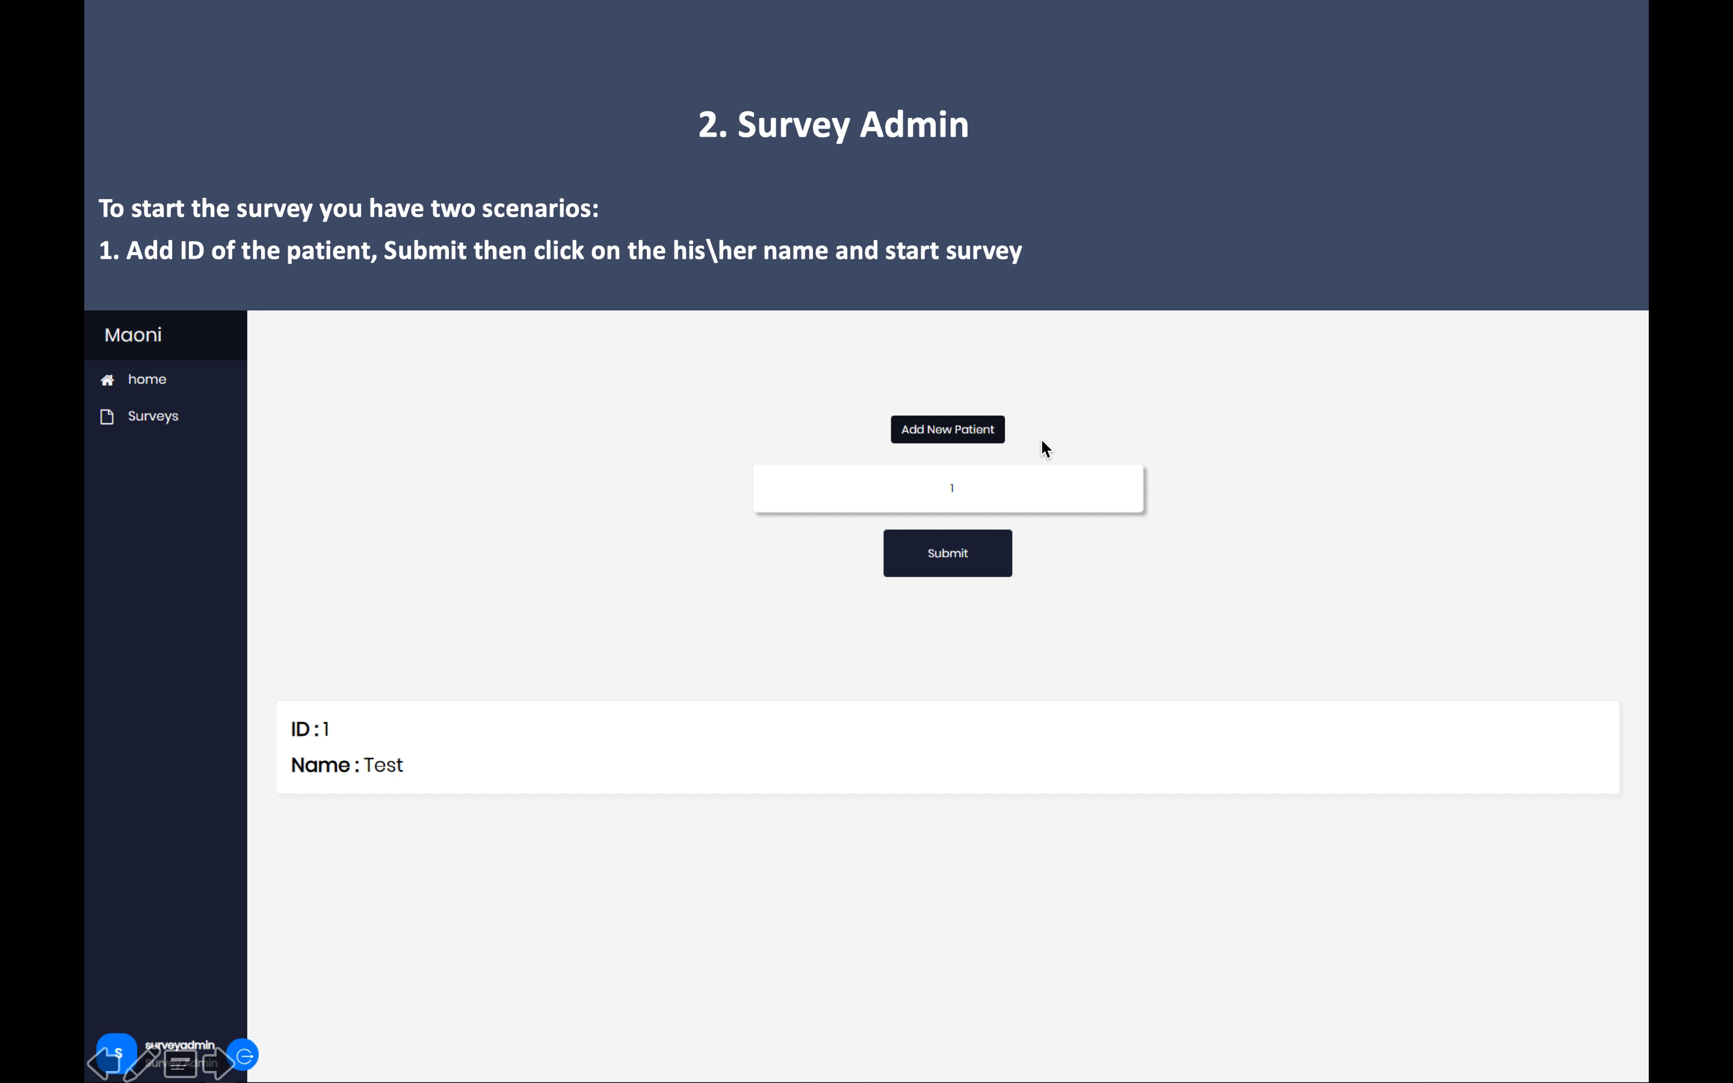
{"action": "key", "text": "Right"}
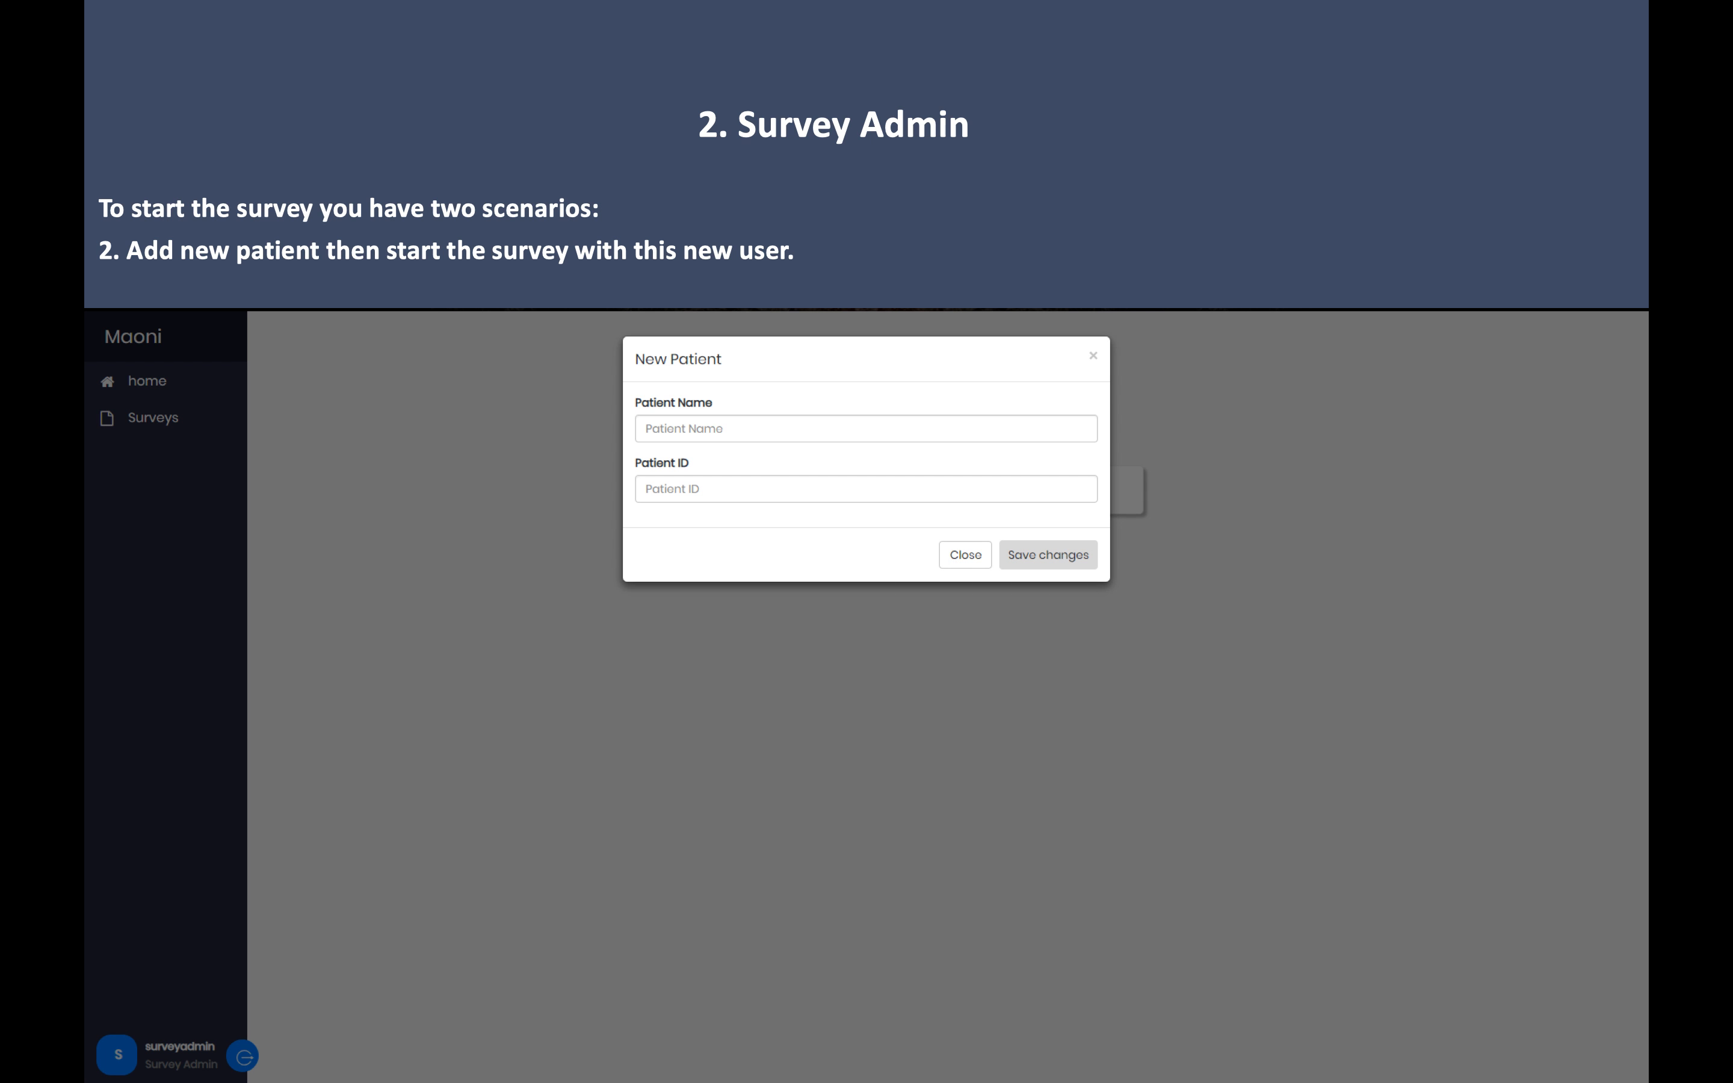
{"action": "key", "text": "Right"}
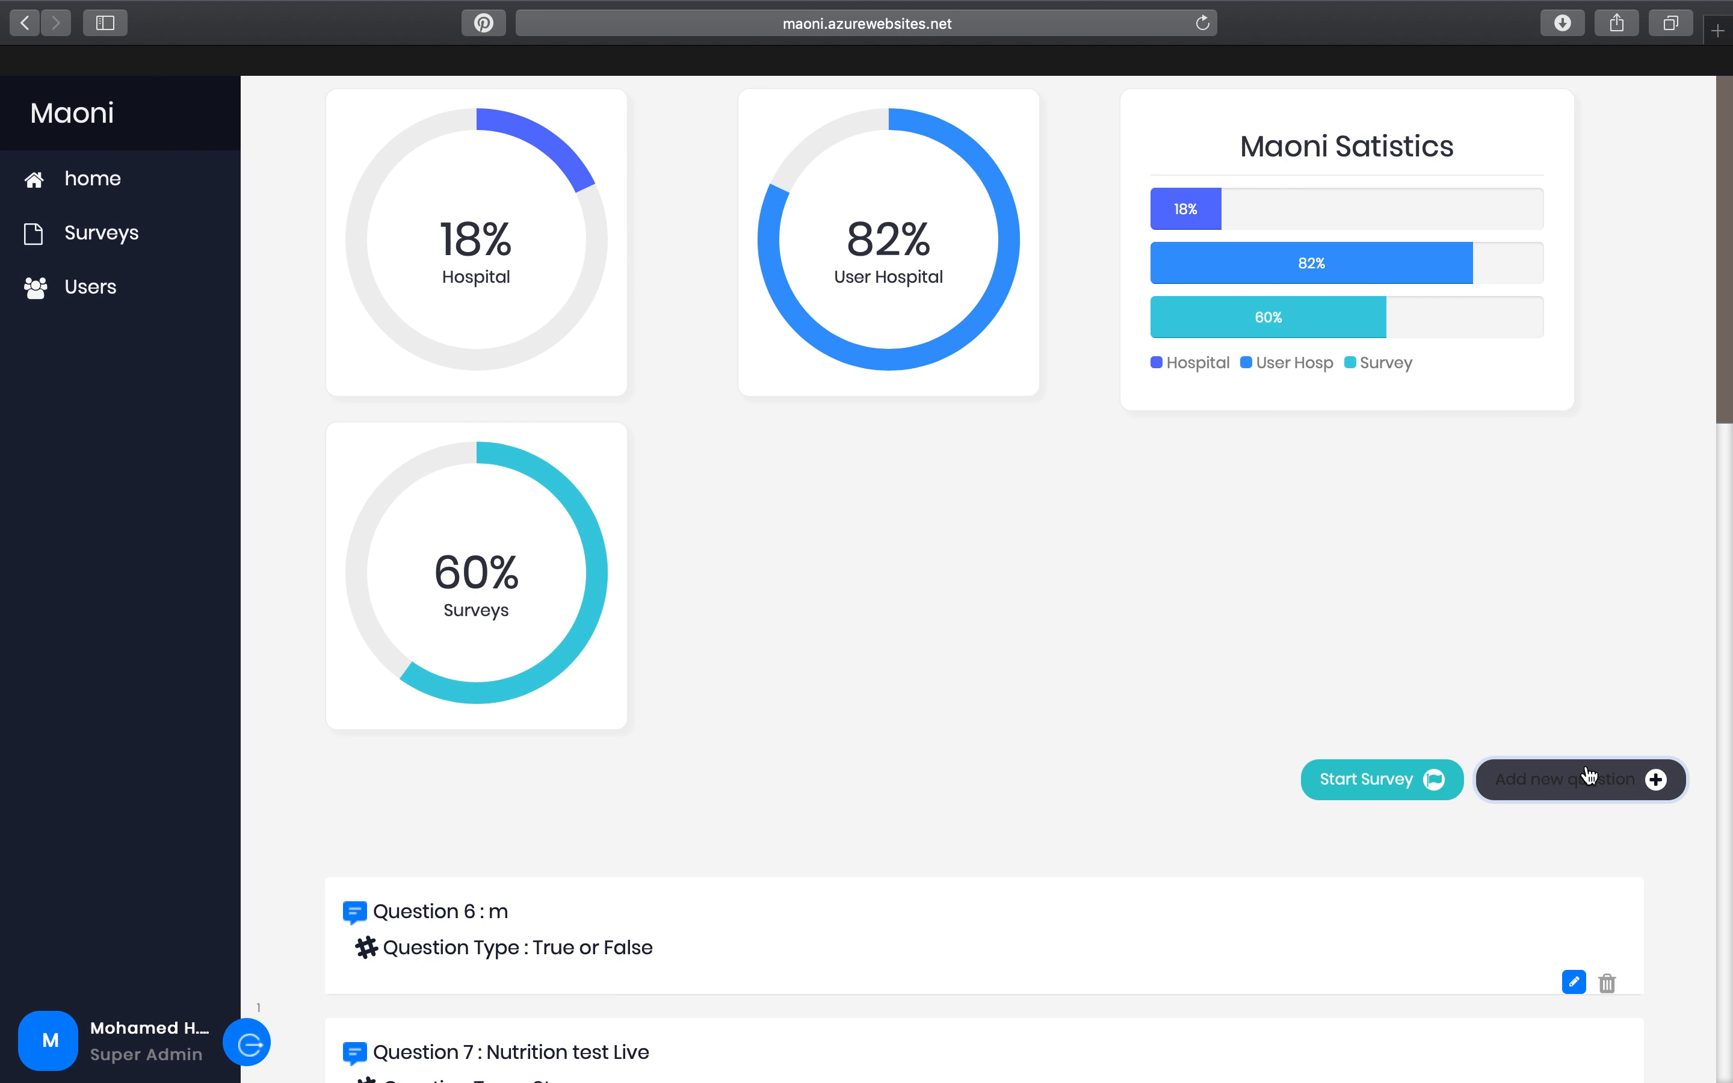
Start the survey and look up the existing test patient by patient ID.
{"action": "left_click", "coordinate": [1545, 802]}
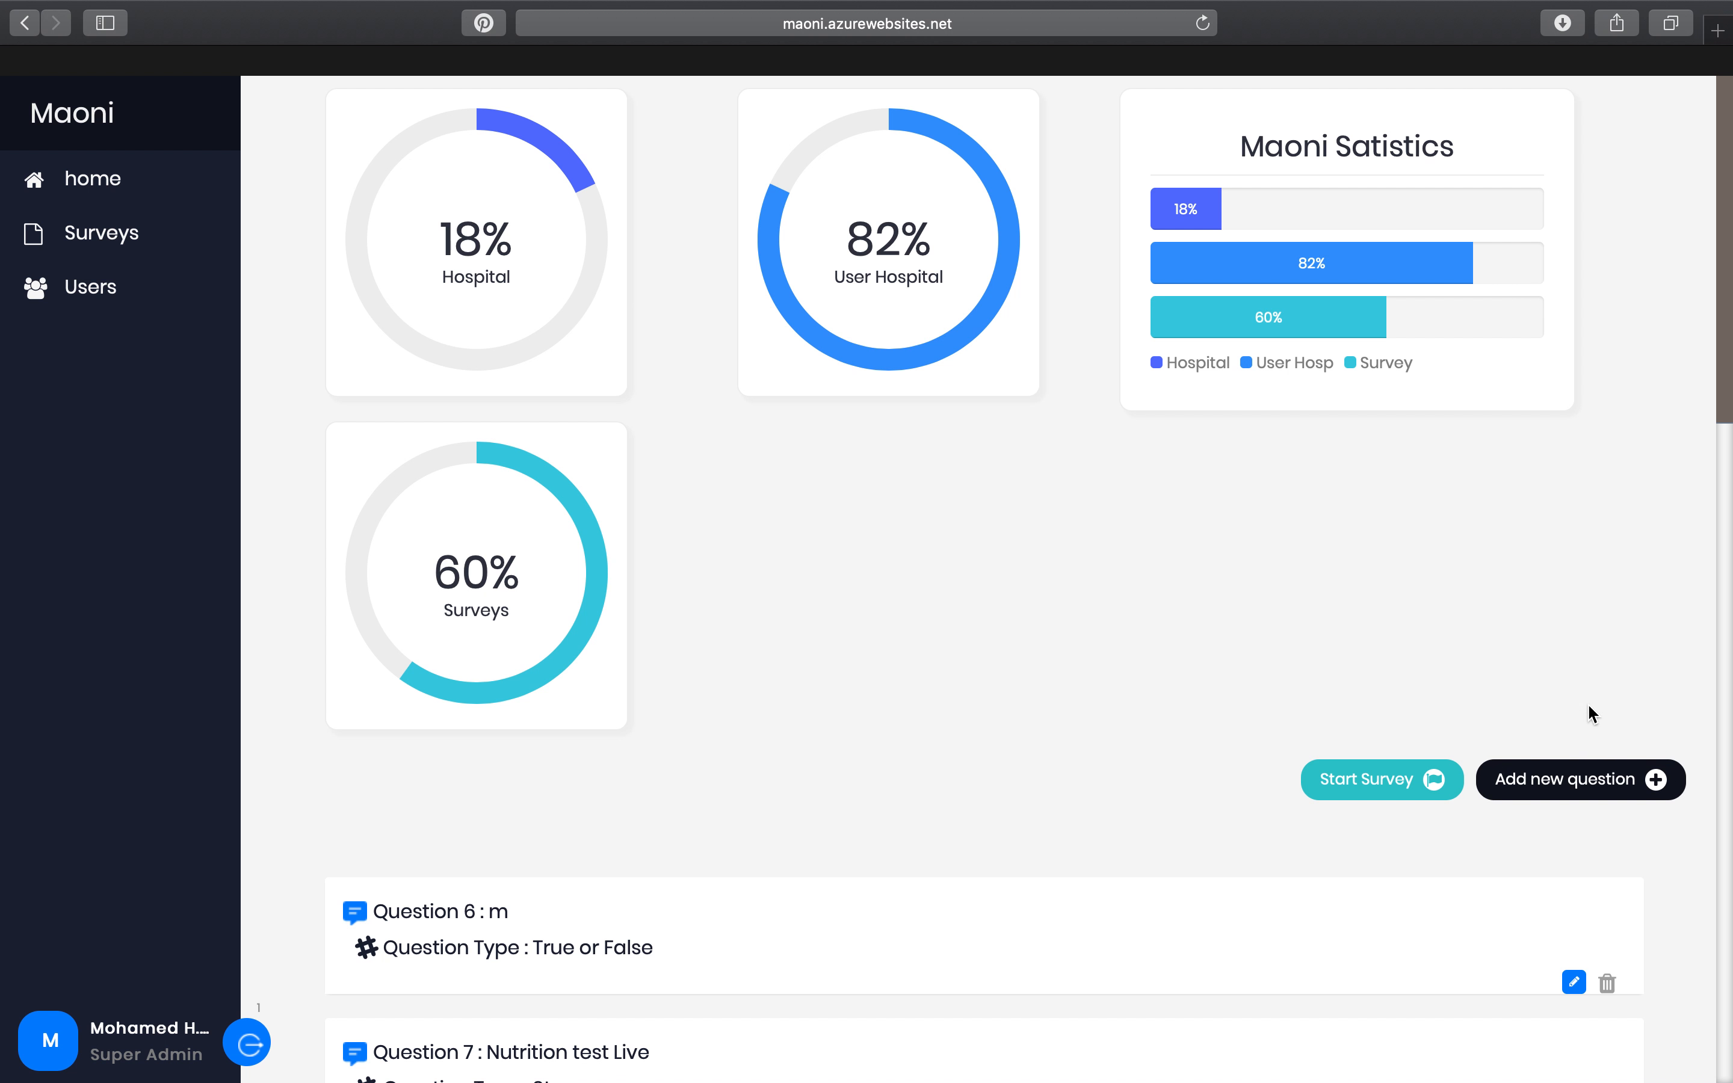
{"action": "left_click", "coordinate": [1371, 786]}
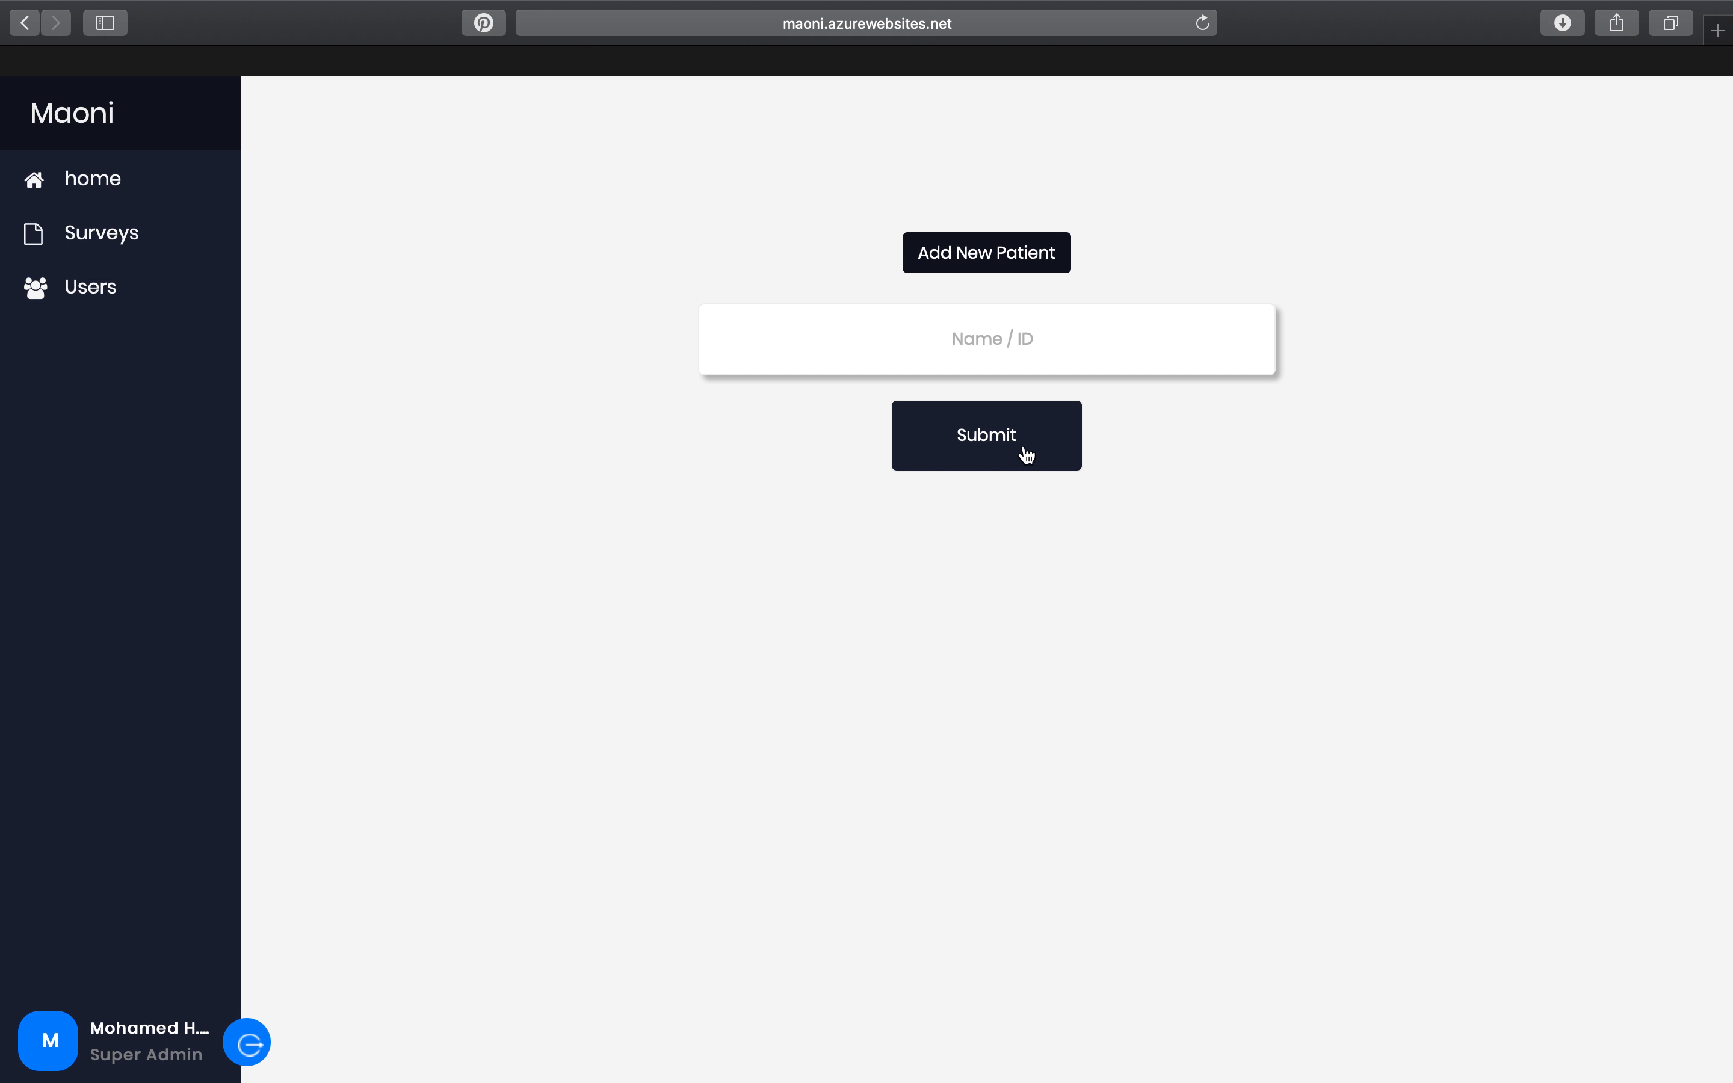
{"action": "left_click", "coordinate": [1051, 349]}
{"action": "type", "text": "1"}
{"action": "left_click", "coordinate": [1025, 410]}
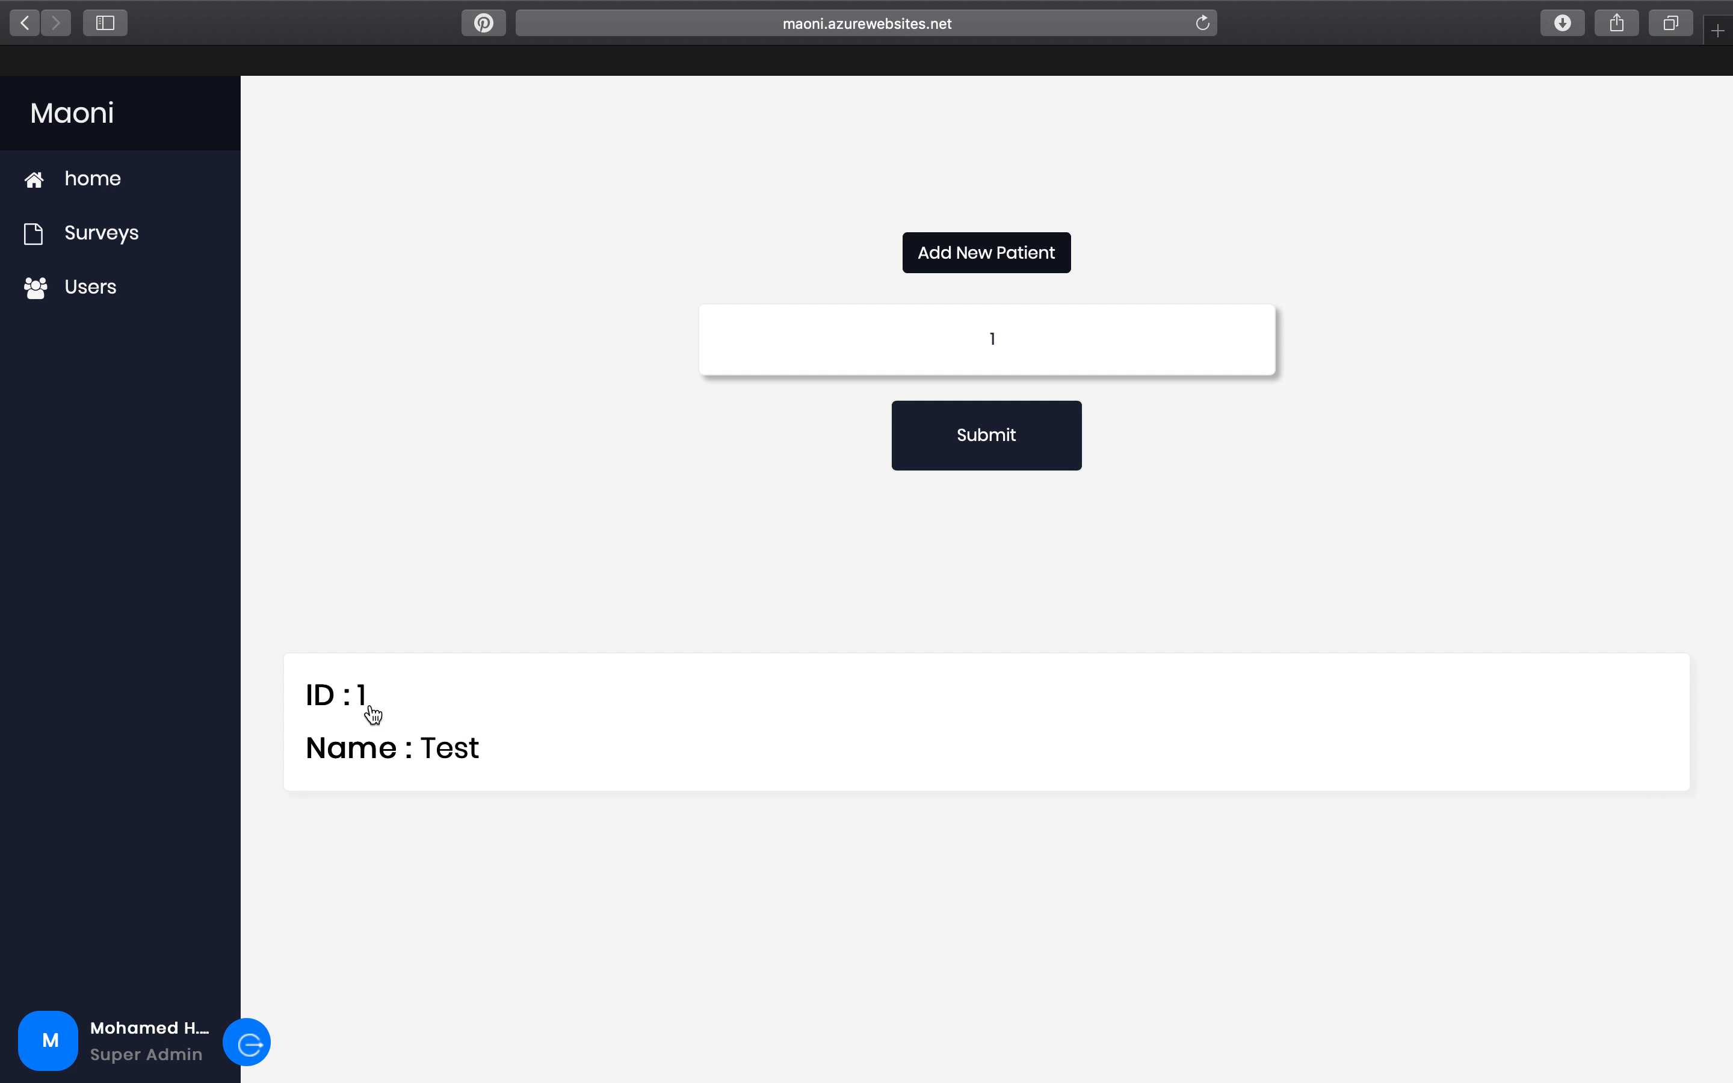
Add a new patient with the patient's name and patient ID, and save the record.
{"action": "left_click", "coordinate": [944, 254]}
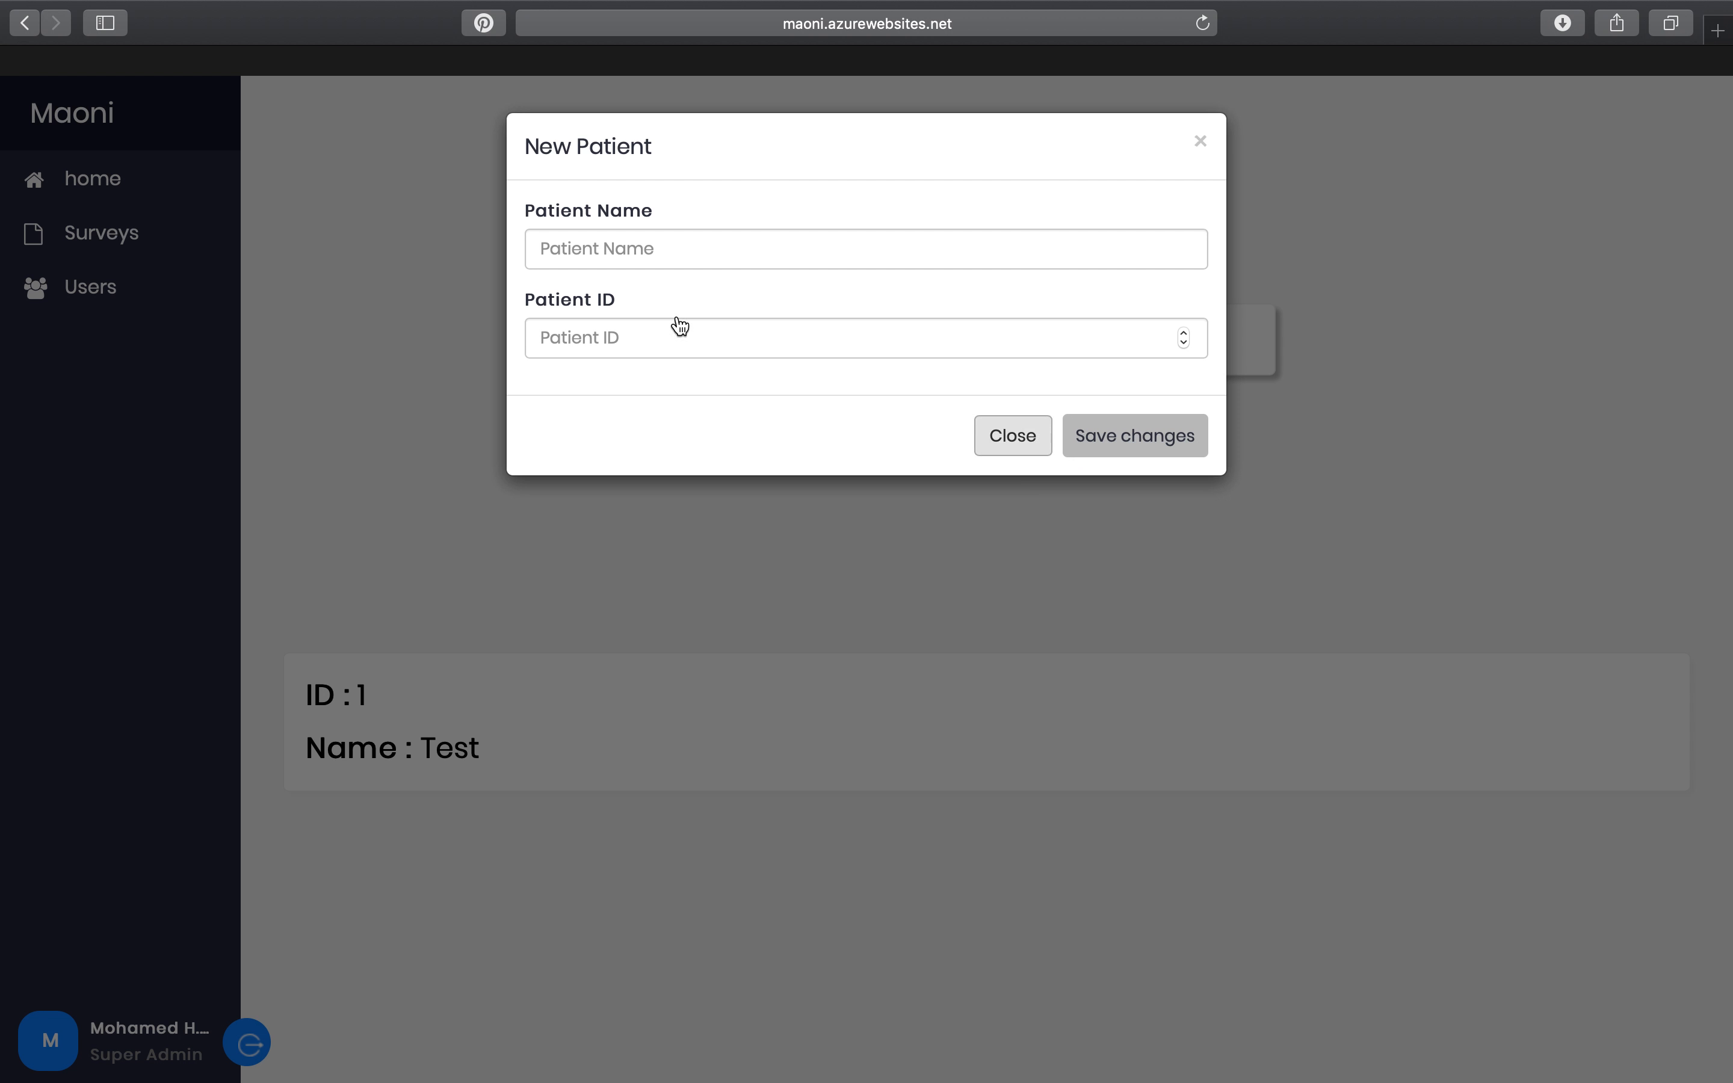
{"action": "left_click", "coordinate": [723, 263]}
{"action": "left_click", "coordinate": [752, 335]}
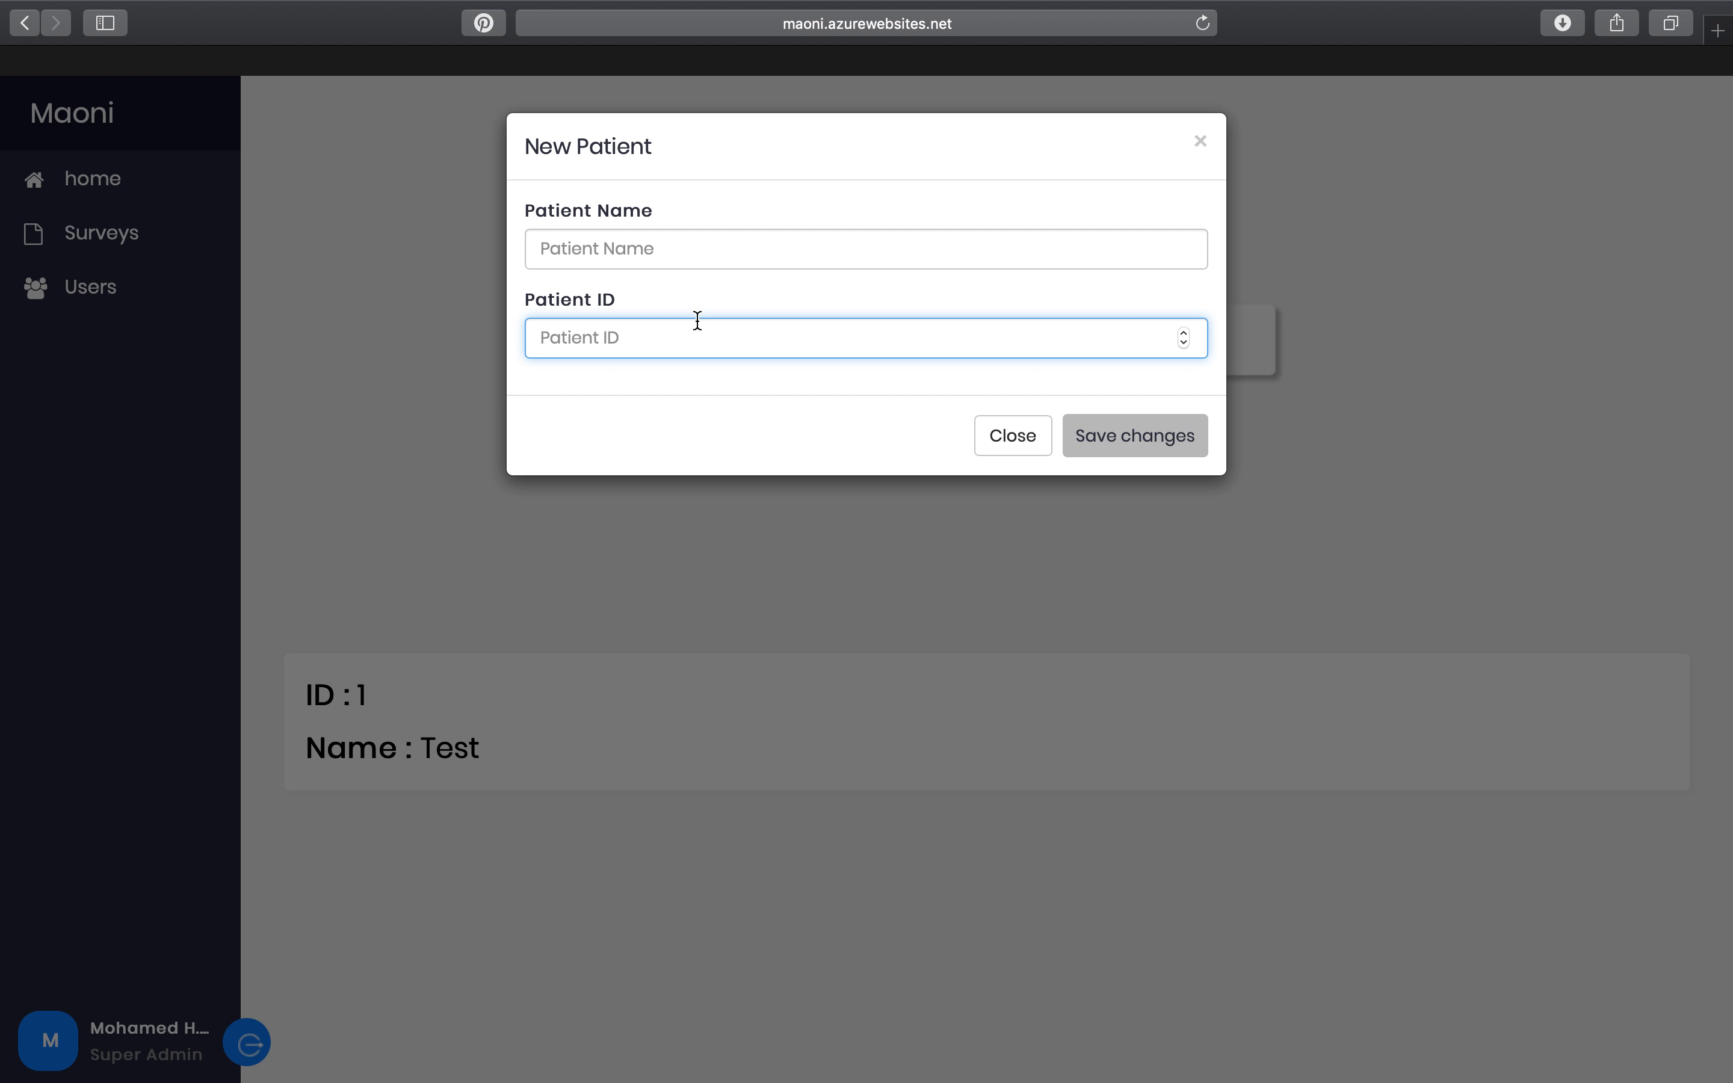
{"action": "left_click", "coordinate": [701, 251]}
{"action": "type", "text": "Ebtehl"}
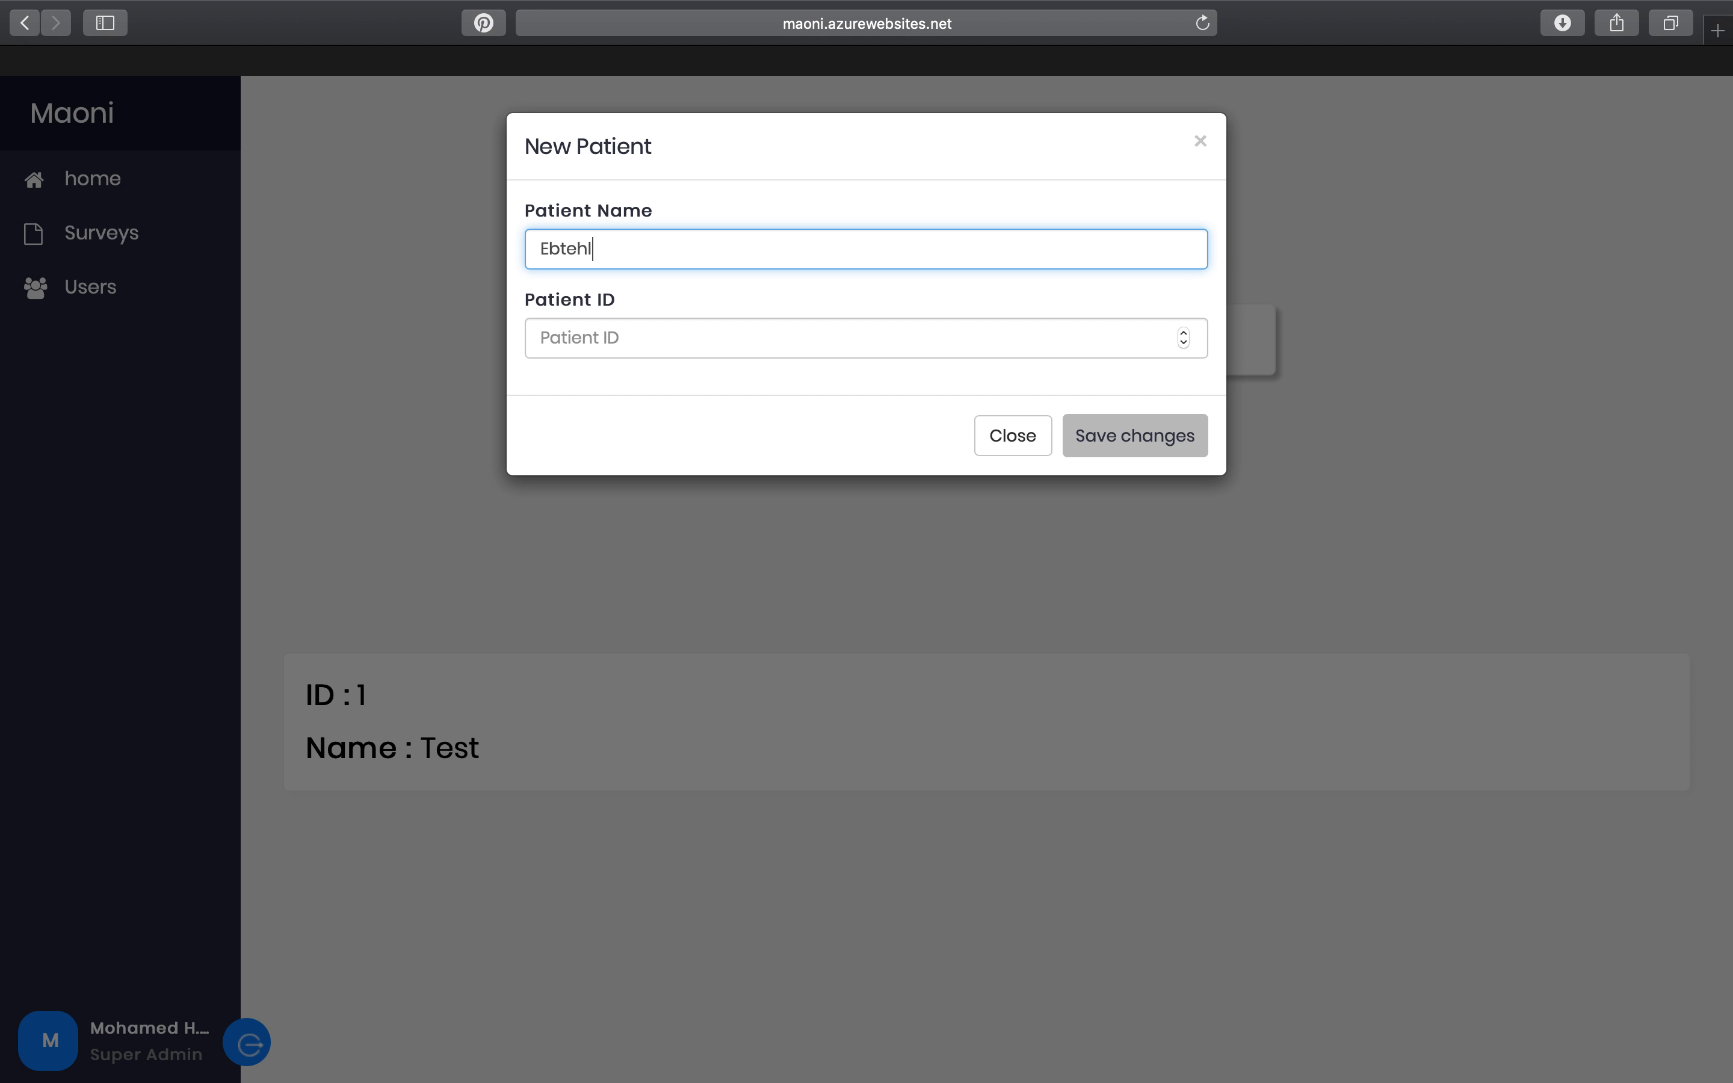
{"action": "key", "text": "BackSpace"}
{"action": "type", "text": "al"}
{"action": "left_click", "coordinate": [595, 330]}
{"action": "type", "text": "2"}
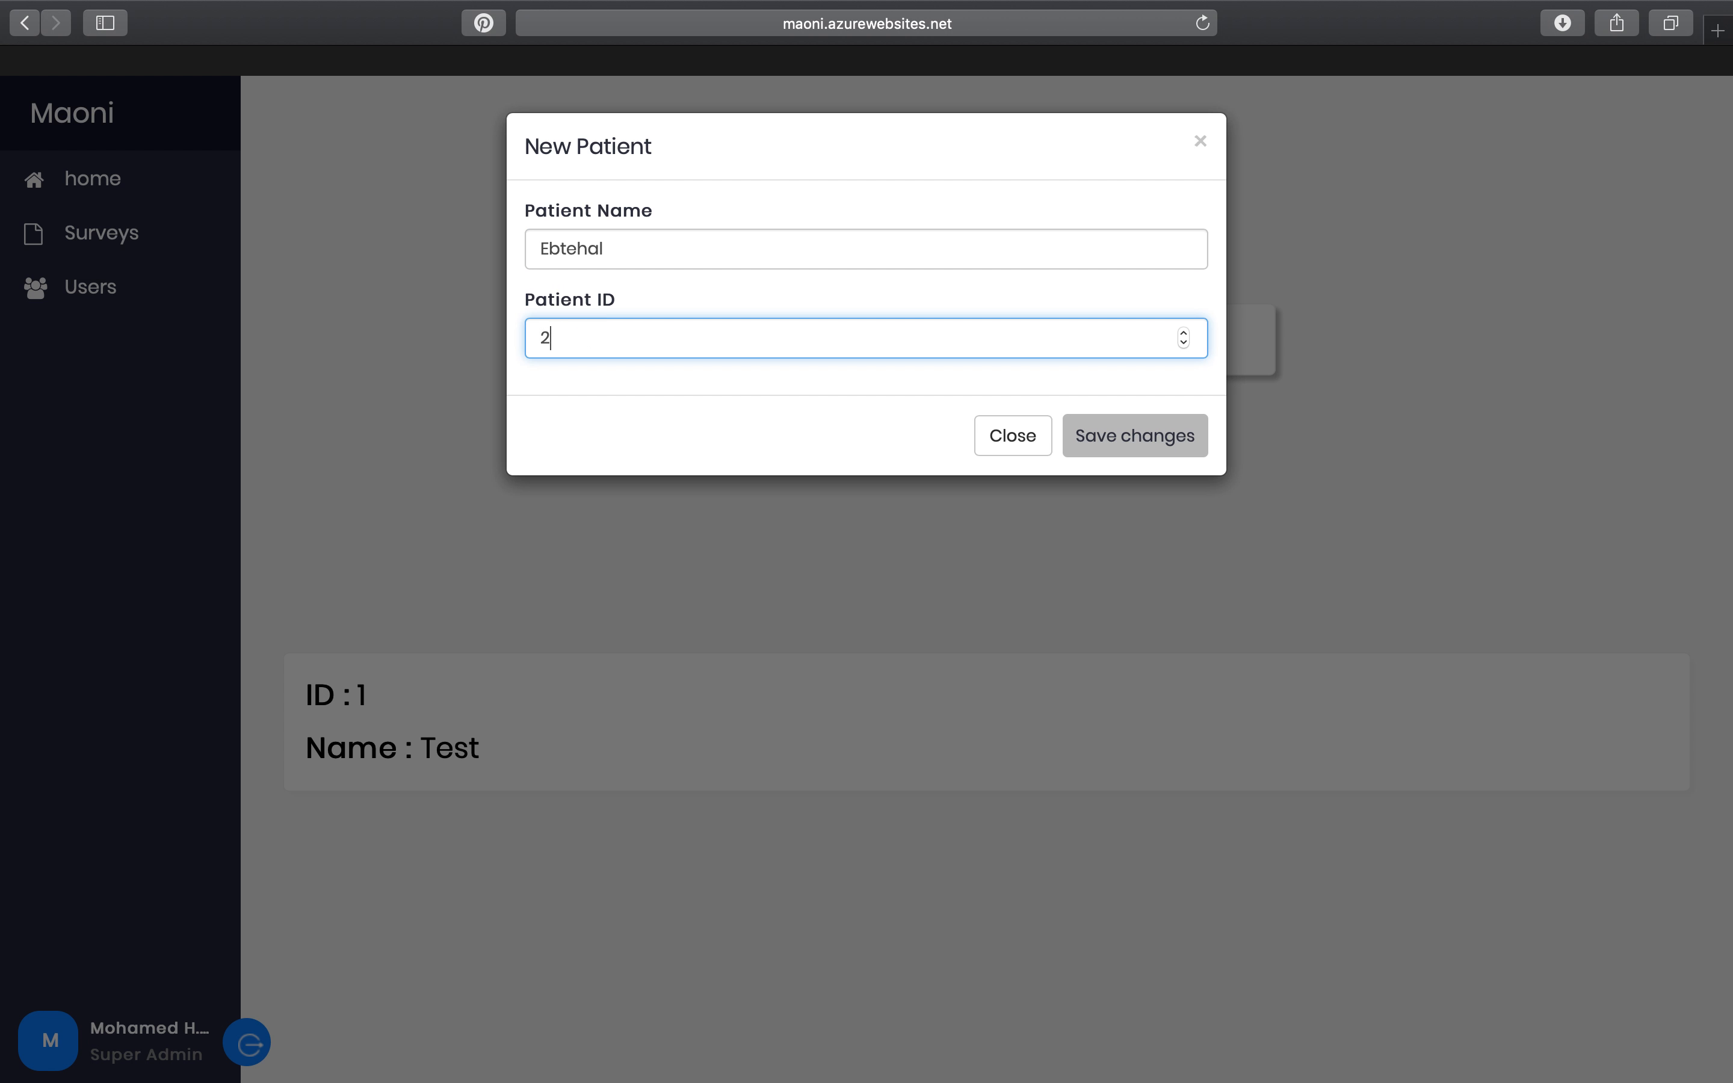
{"action": "type", "text": "00"}
{"action": "key", "text": "BackSpace"}
{"action": "left_click", "coordinate": [1103, 436]}
Look up the newly added patient by ID and open the survey for that patient.
{"action": "left_click", "coordinate": [1070, 364]}
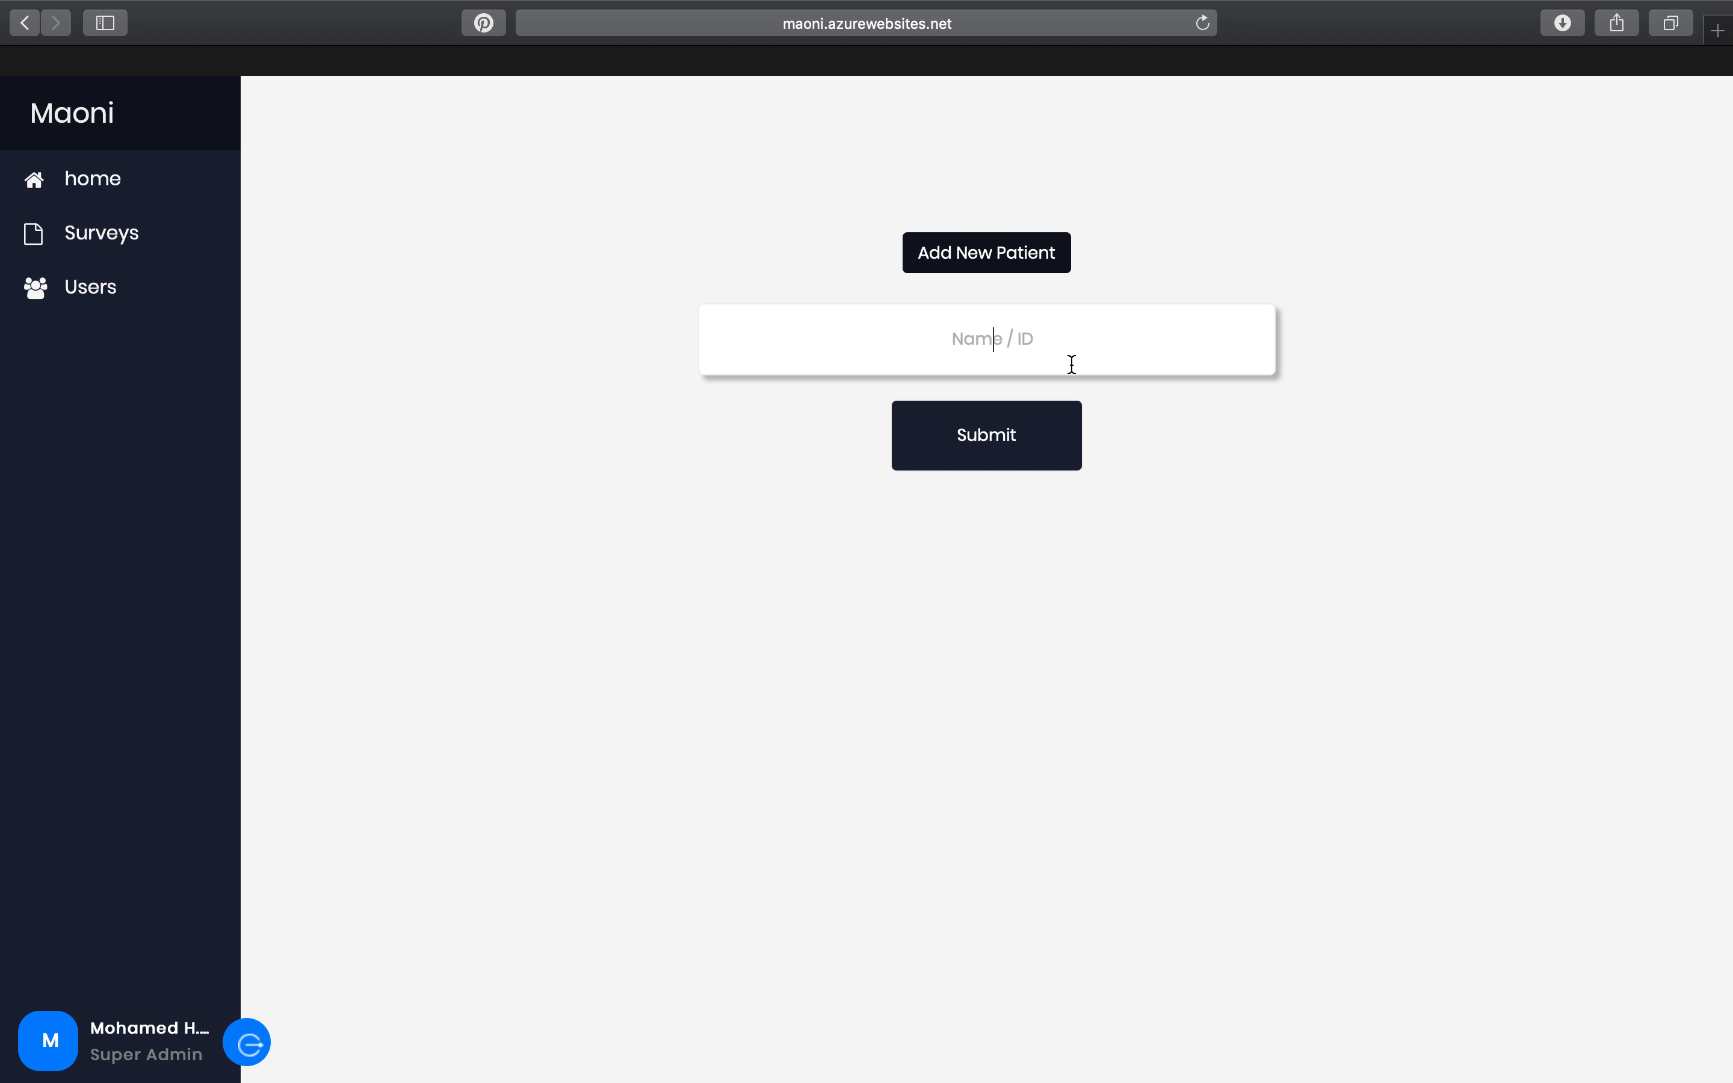
{"action": "type", "text": "20"}
{"action": "key", "text": "Return"}
{"action": "left_click", "coordinate": [558, 715]}
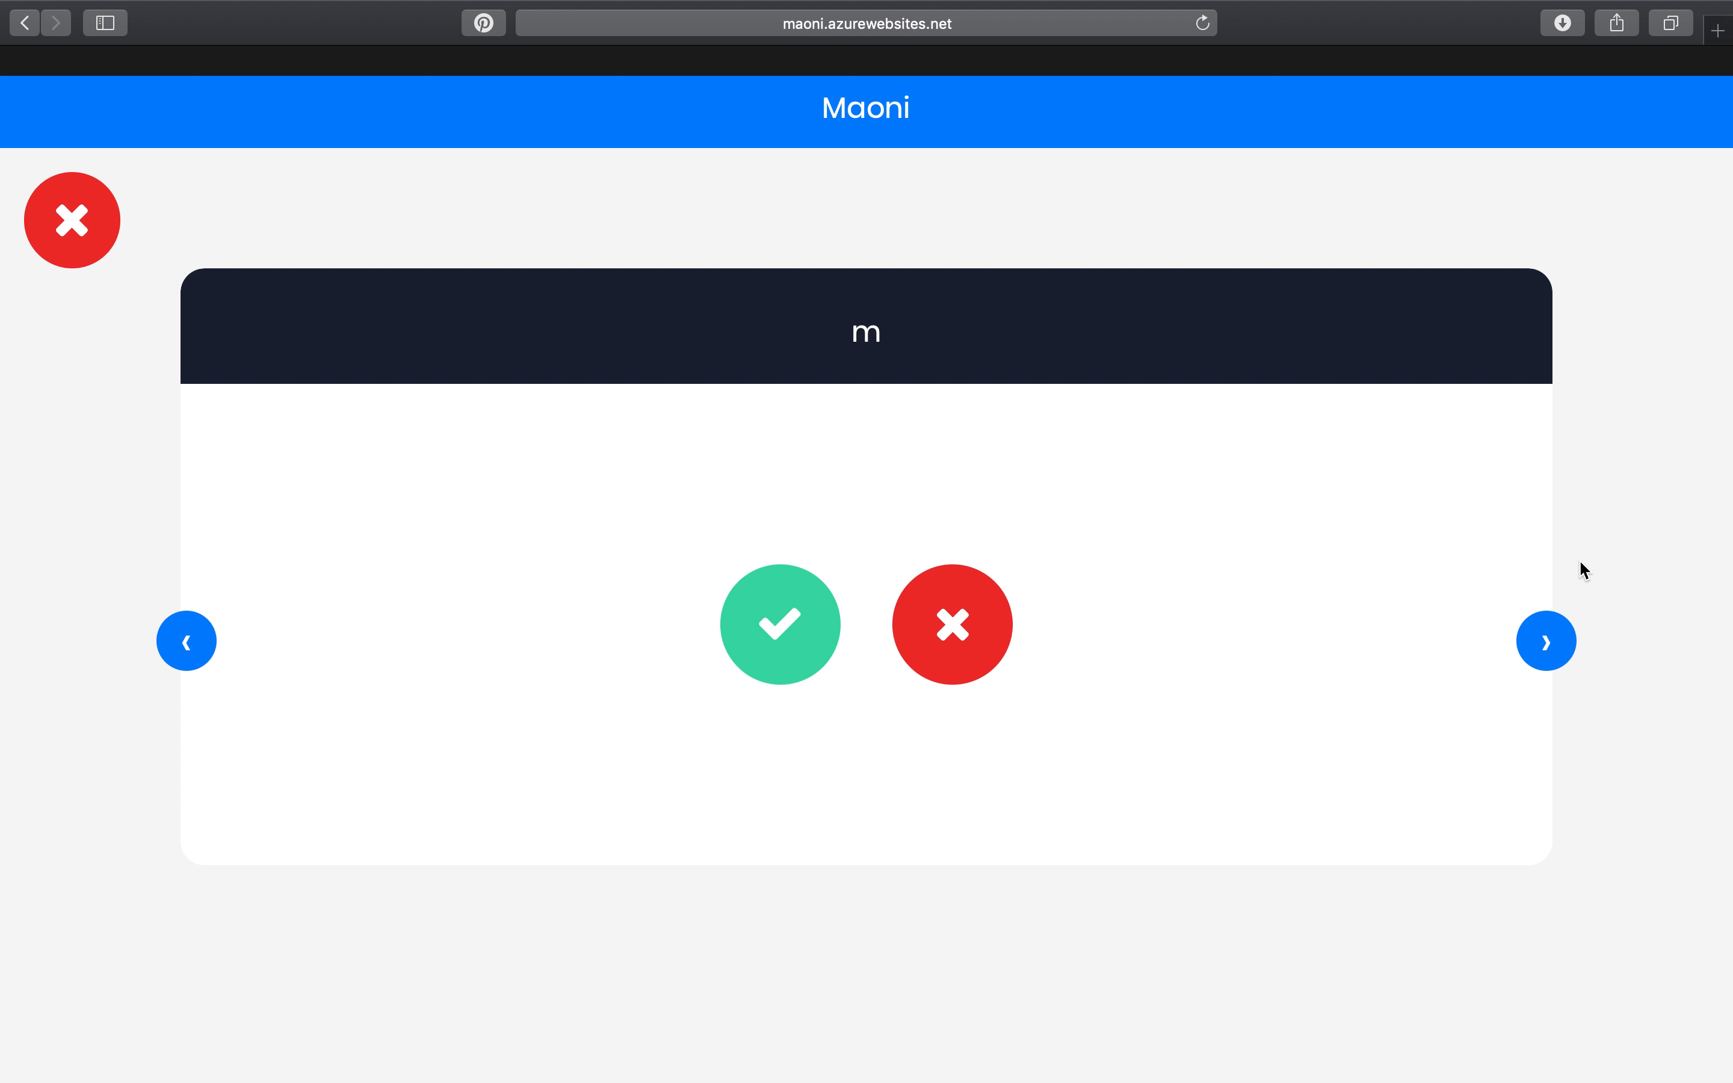
Switch back and forth between the survey questions m and Nutrition test Live to view their answer controls.
{"action": "left_click", "coordinate": [1563, 632]}
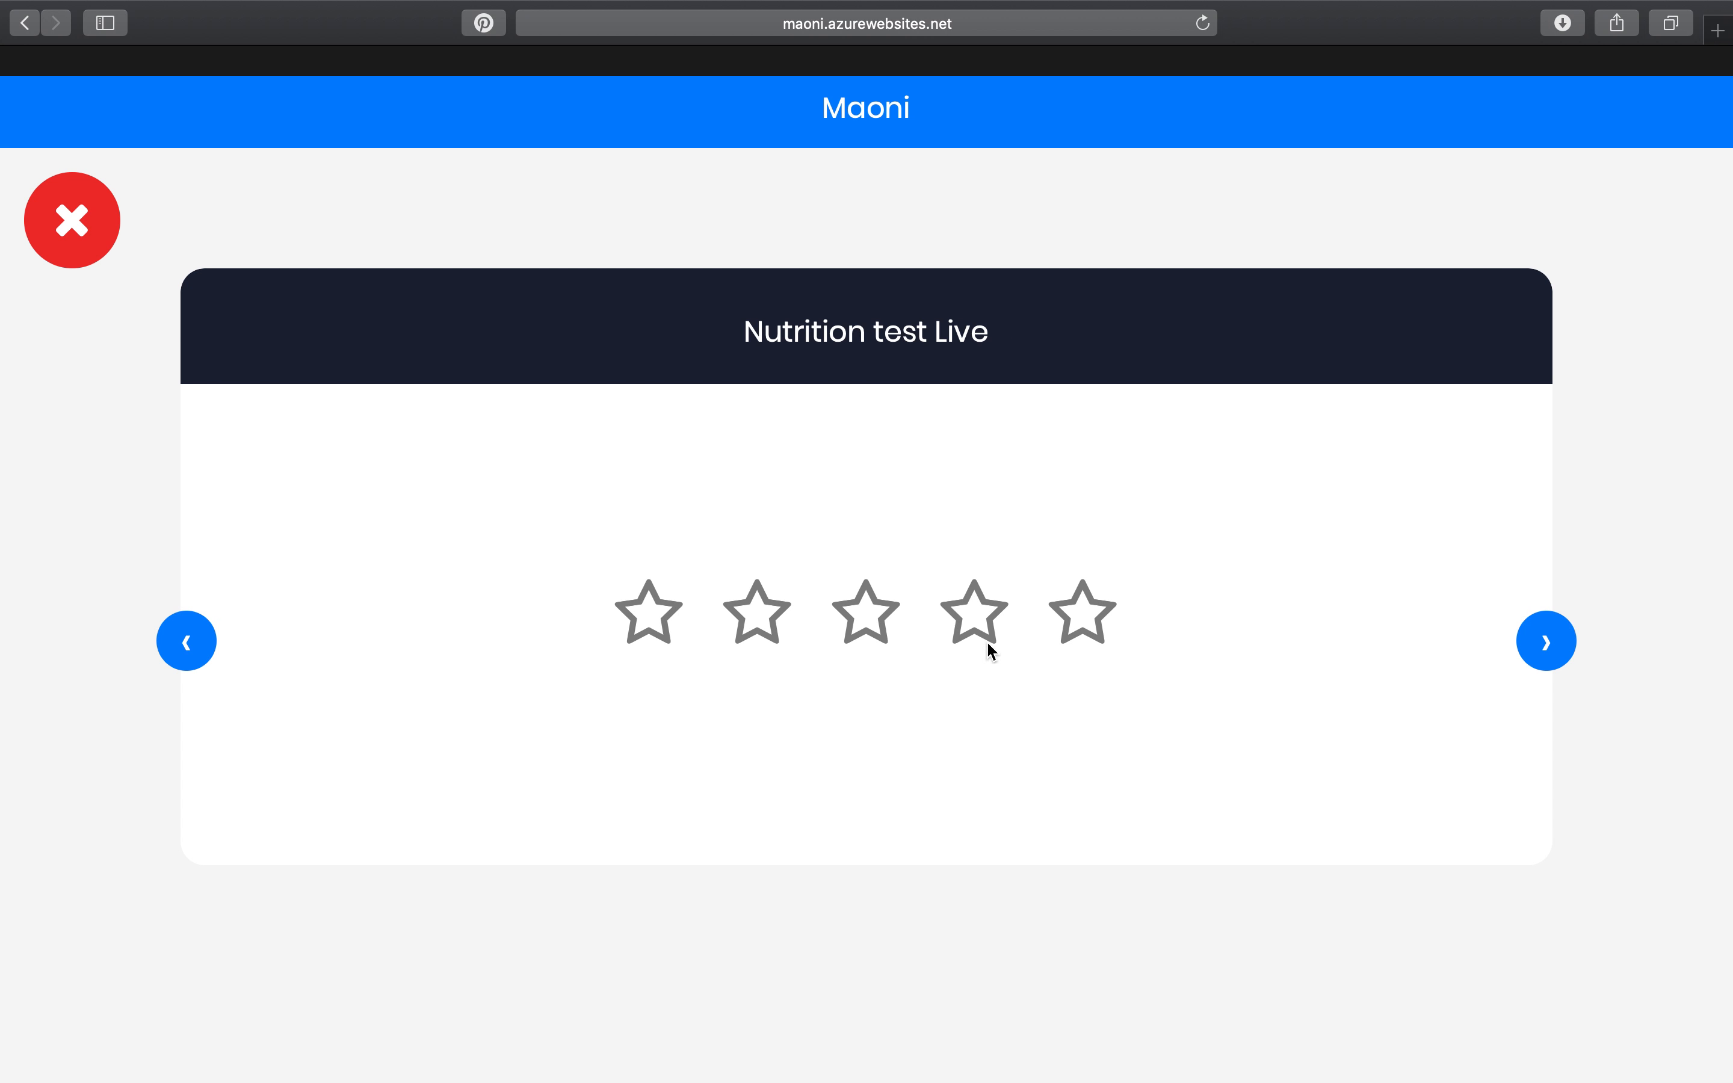
{"action": "left_click", "coordinate": [163, 646]}
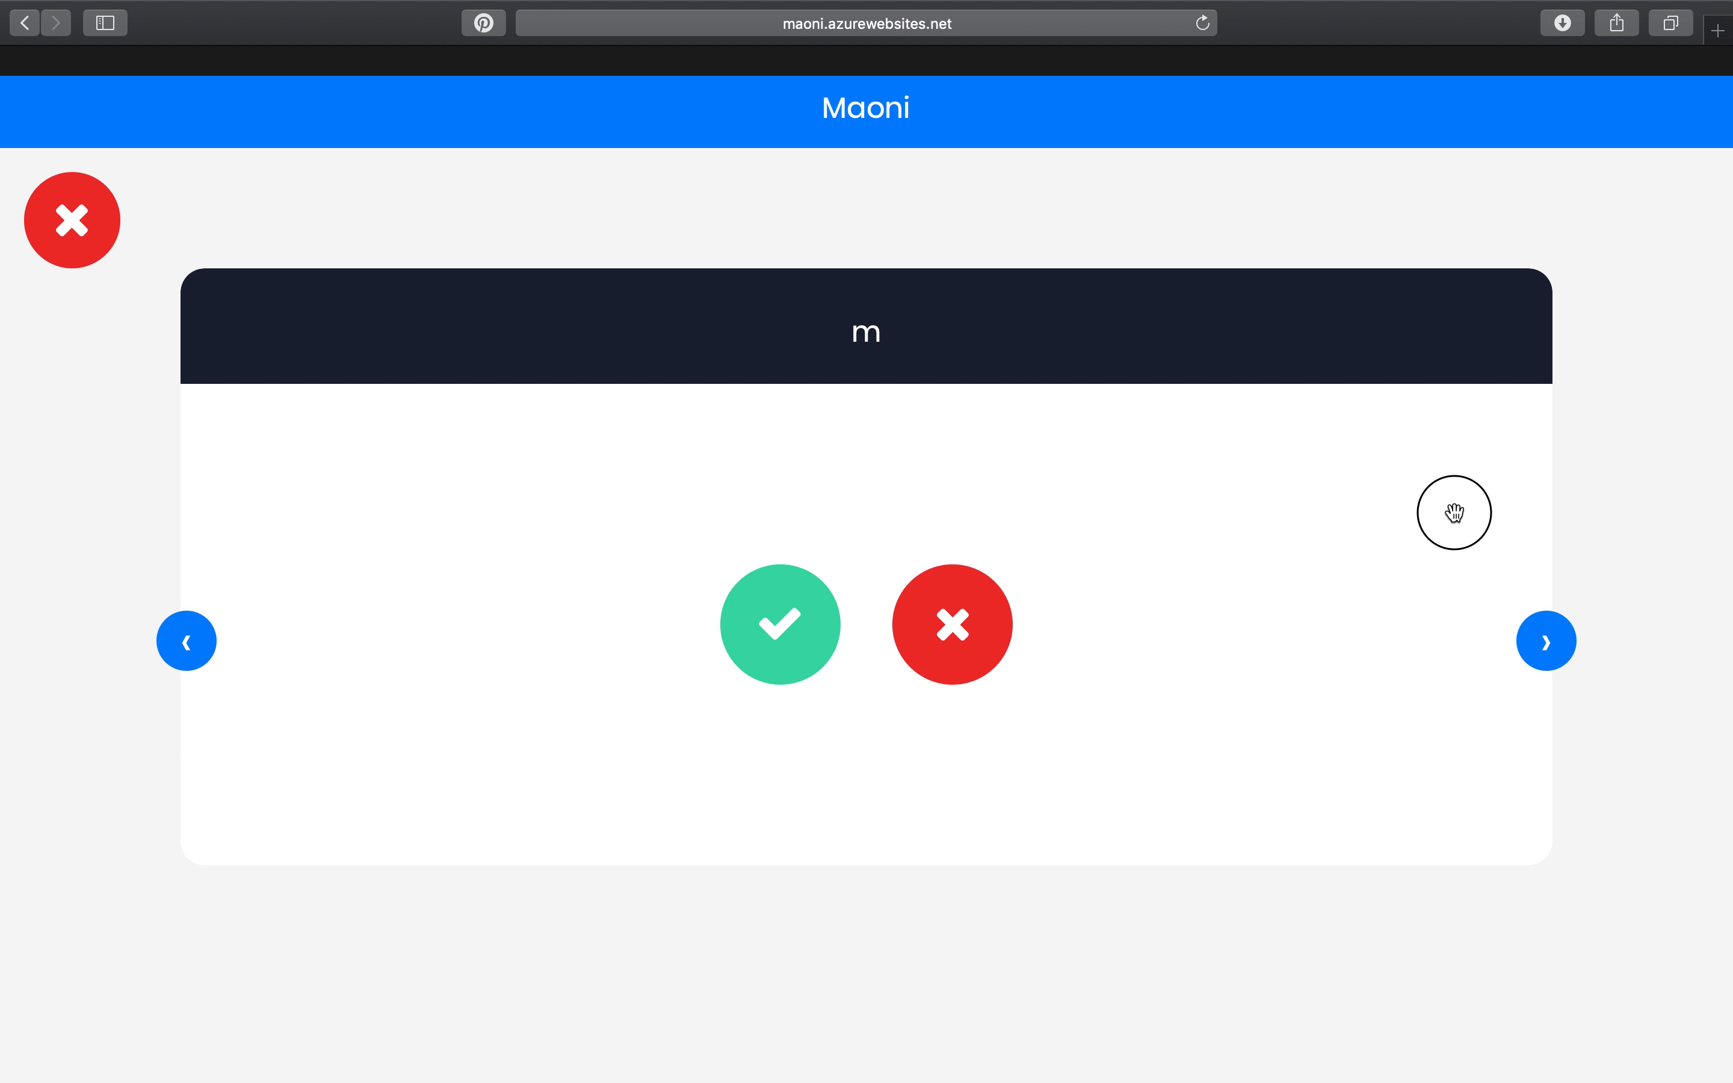
{"action": "left_click_drag", "start_coordinate": [1189, 552], "coordinate": [204, 410]}
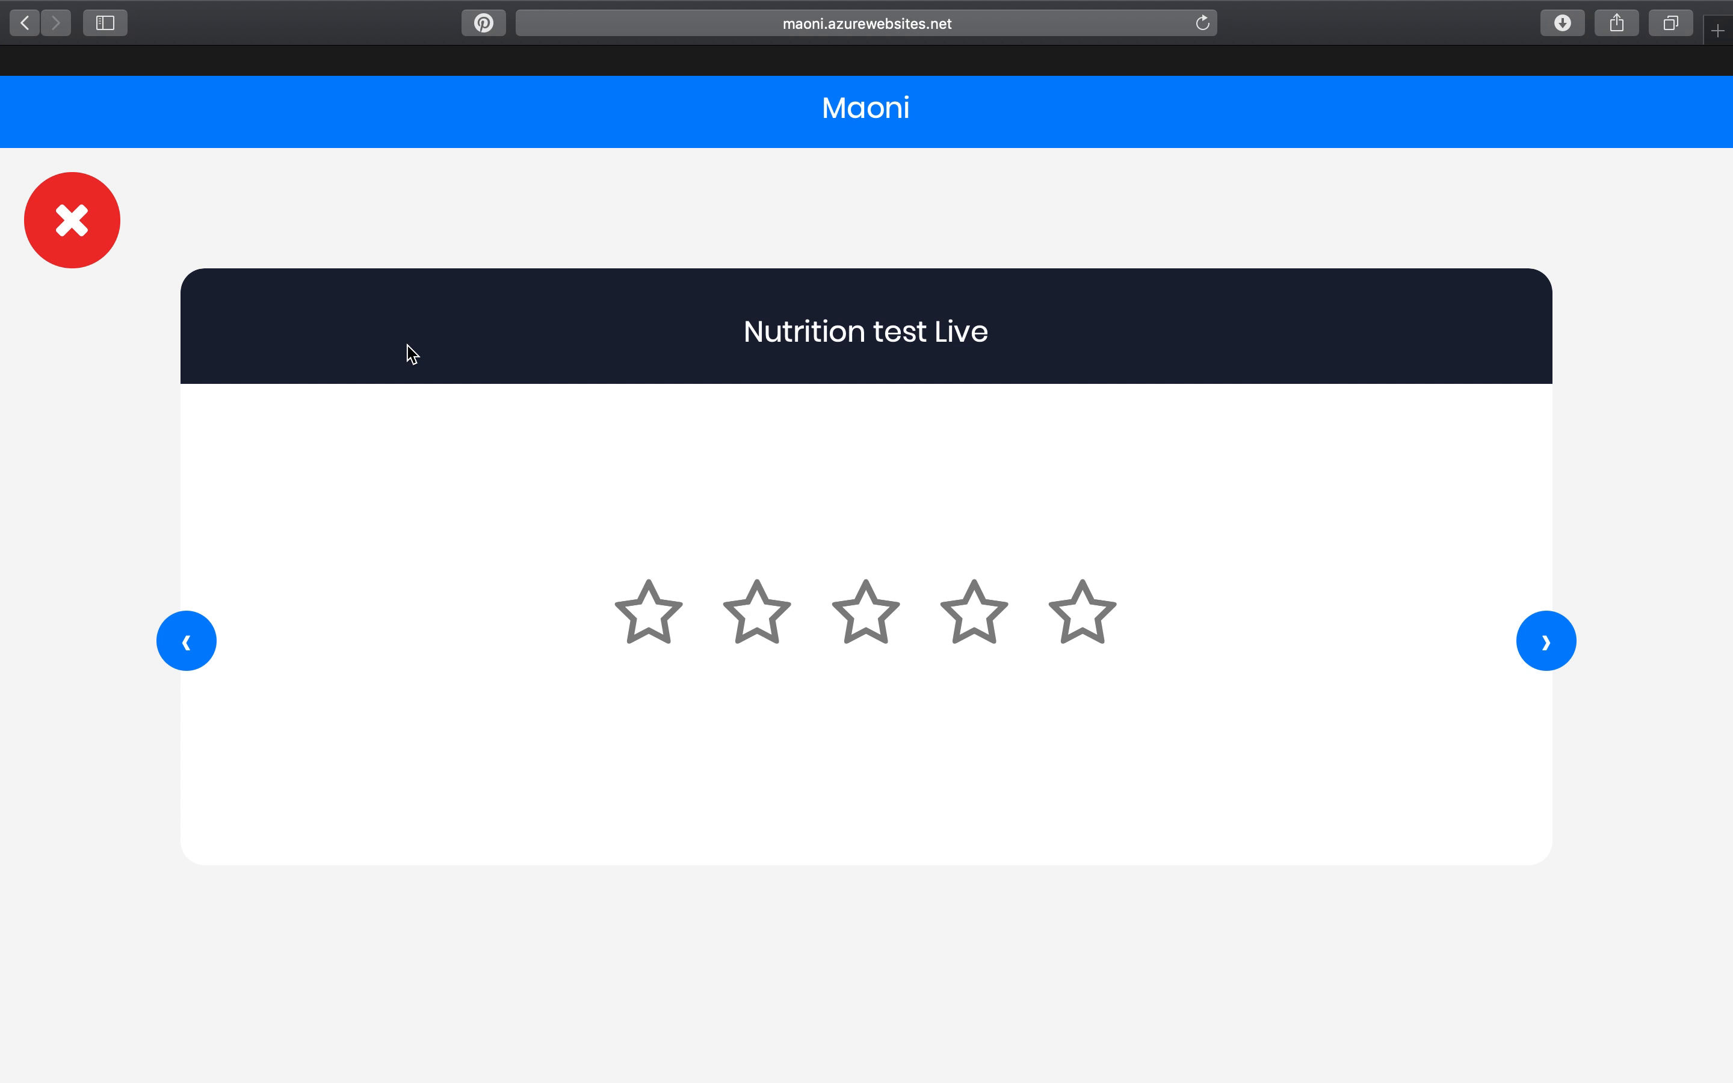
{"action": "left_click", "coordinate": [192, 655]}
{"action": "left_click", "coordinate": [1558, 653]}
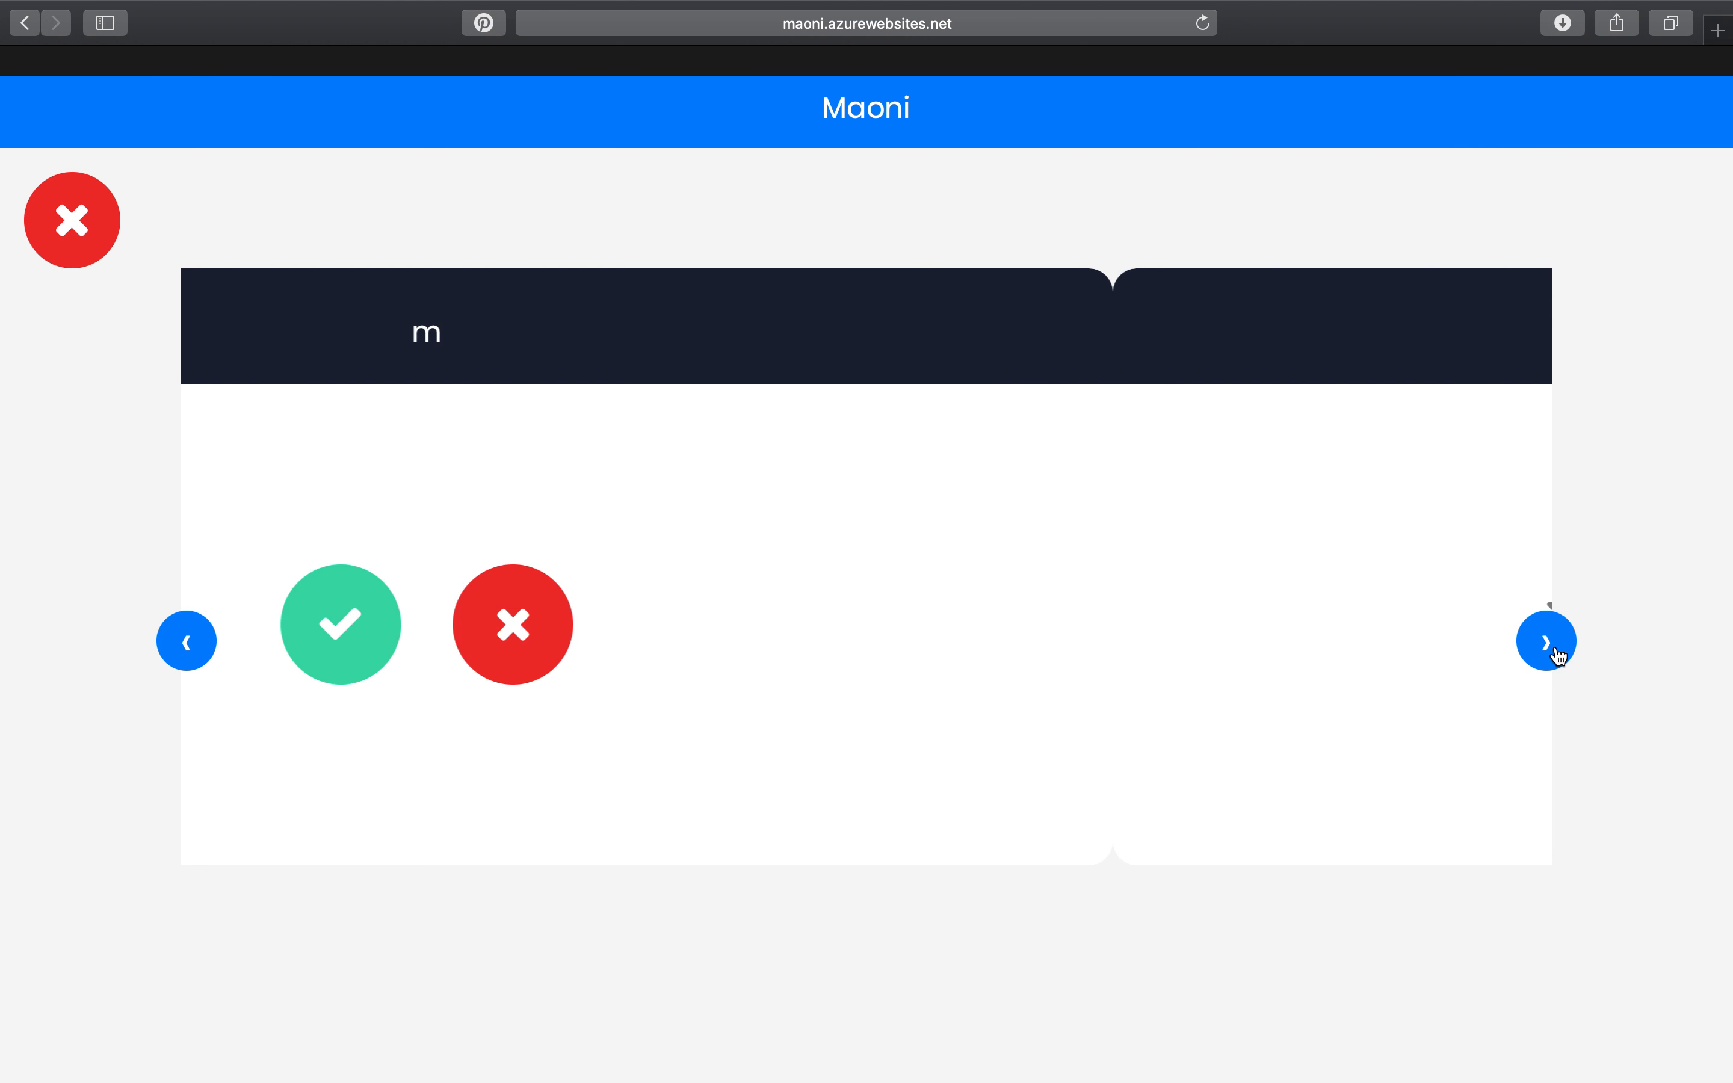
{"action": "mouse_move", "coordinate": [234, 339]}
{"action": "left_mouse_down"}
{"action": "mouse_move", "coordinate": [1118, 337]}
{"action": "mouse_move", "coordinate": [255, 349]}
{"action": "left_mouse_up"}
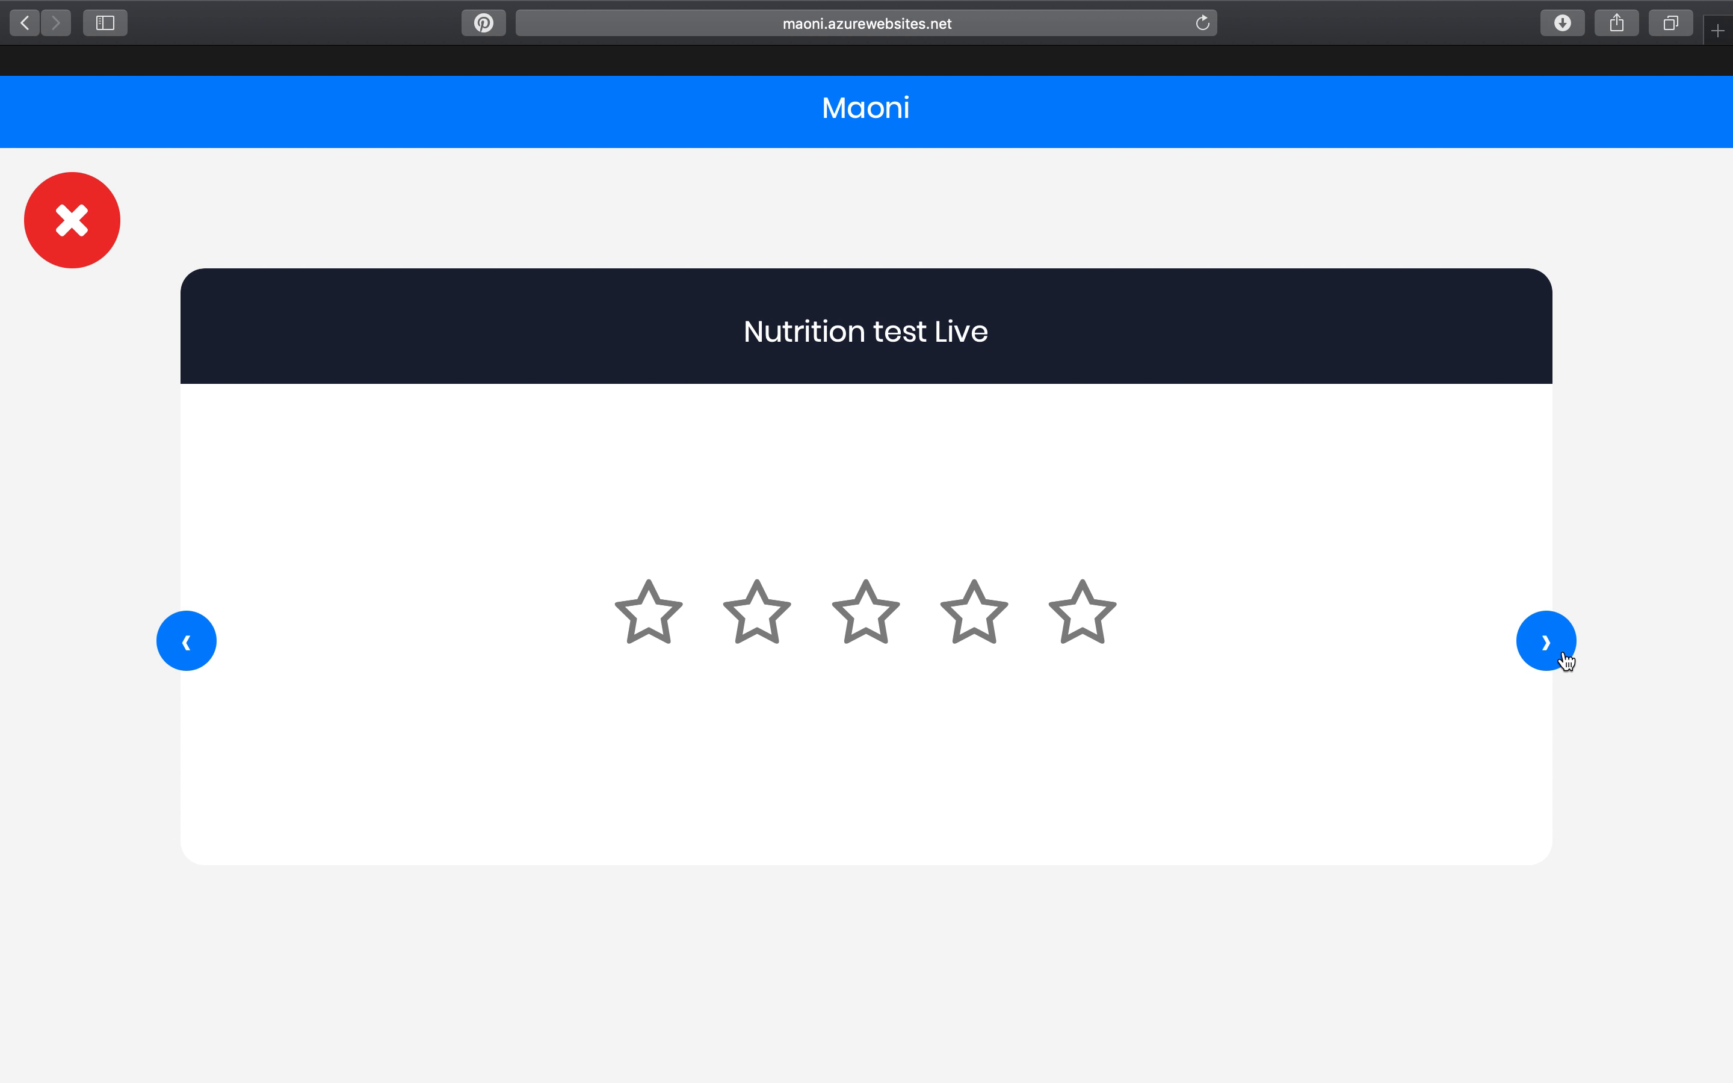
Answer the Nutrition test Live question with a two-star rating and change it to four stars.
{"action": "left_click_drag", "start_coordinate": [1544, 290], "coordinate": [1187, 347]}
{"action": "left_click_drag", "start_coordinate": [666, 356], "coordinate": [1315, 348]}
{"action": "left_click_drag", "start_coordinate": [530, 337], "coordinate": [104, 313]}
{"action": "left_click", "coordinate": [960, 614]}
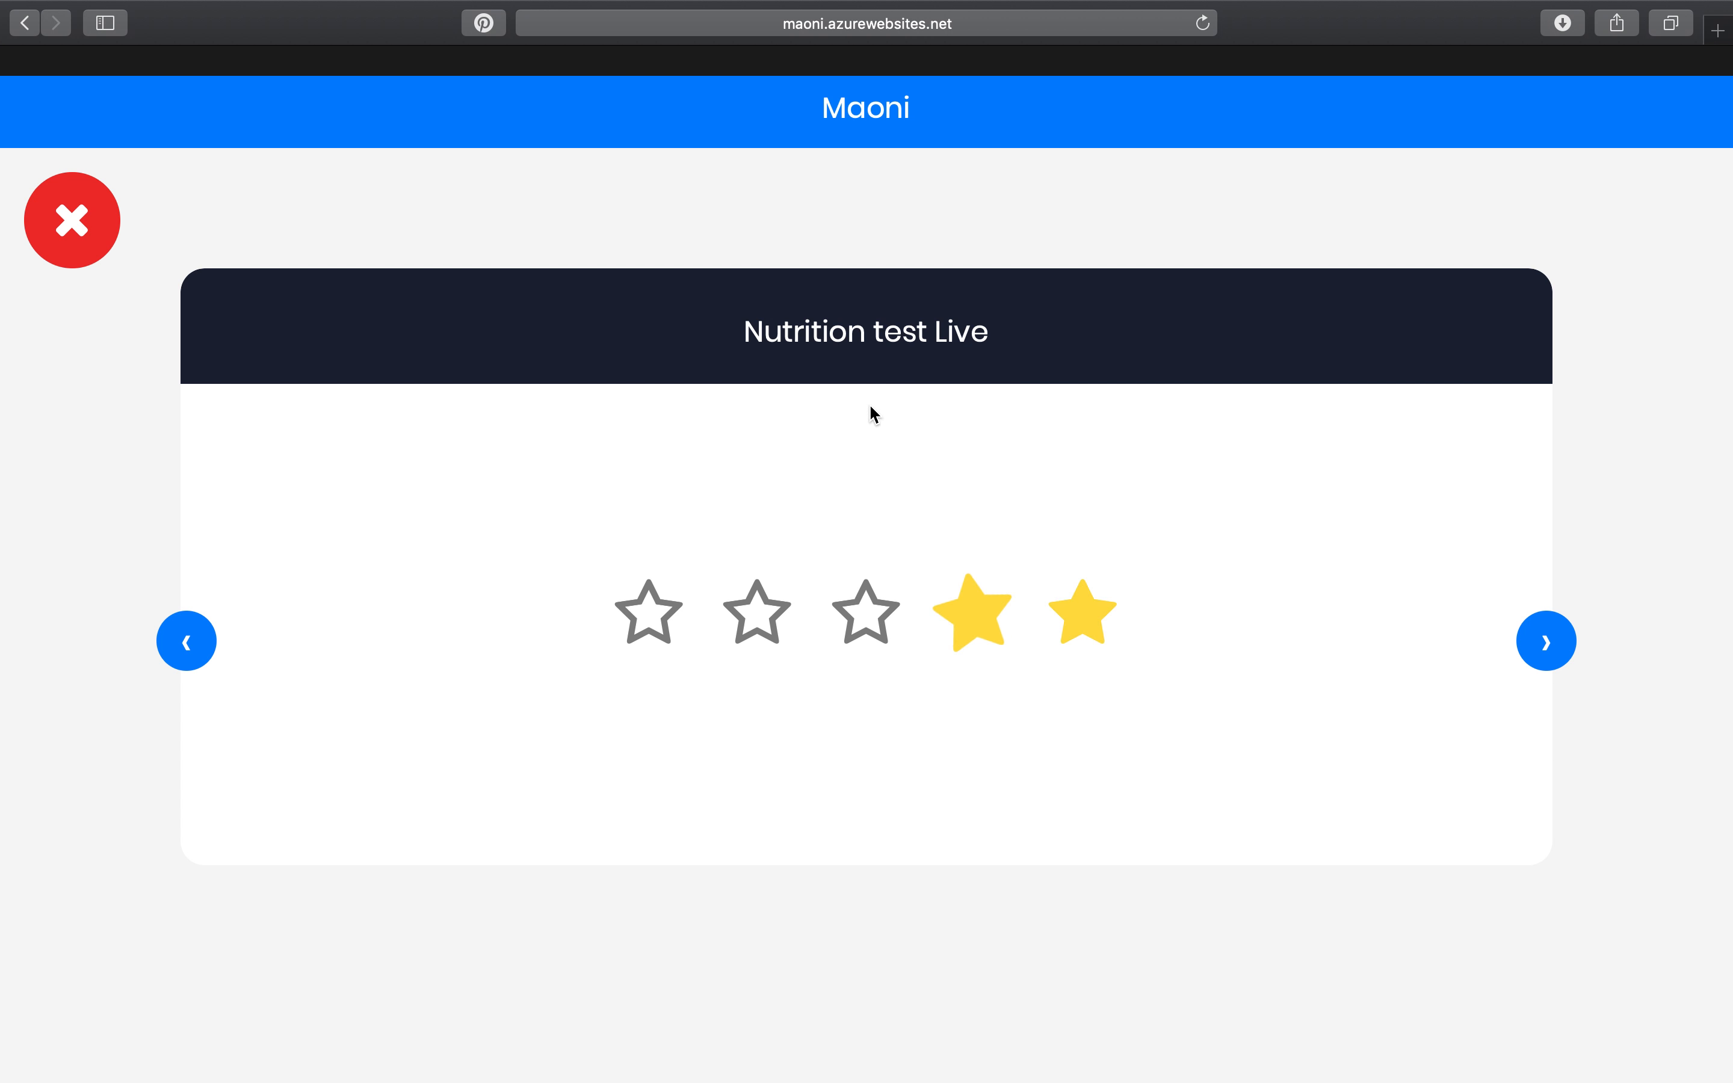
{"action": "left_click", "coordinate": [766, 636]}
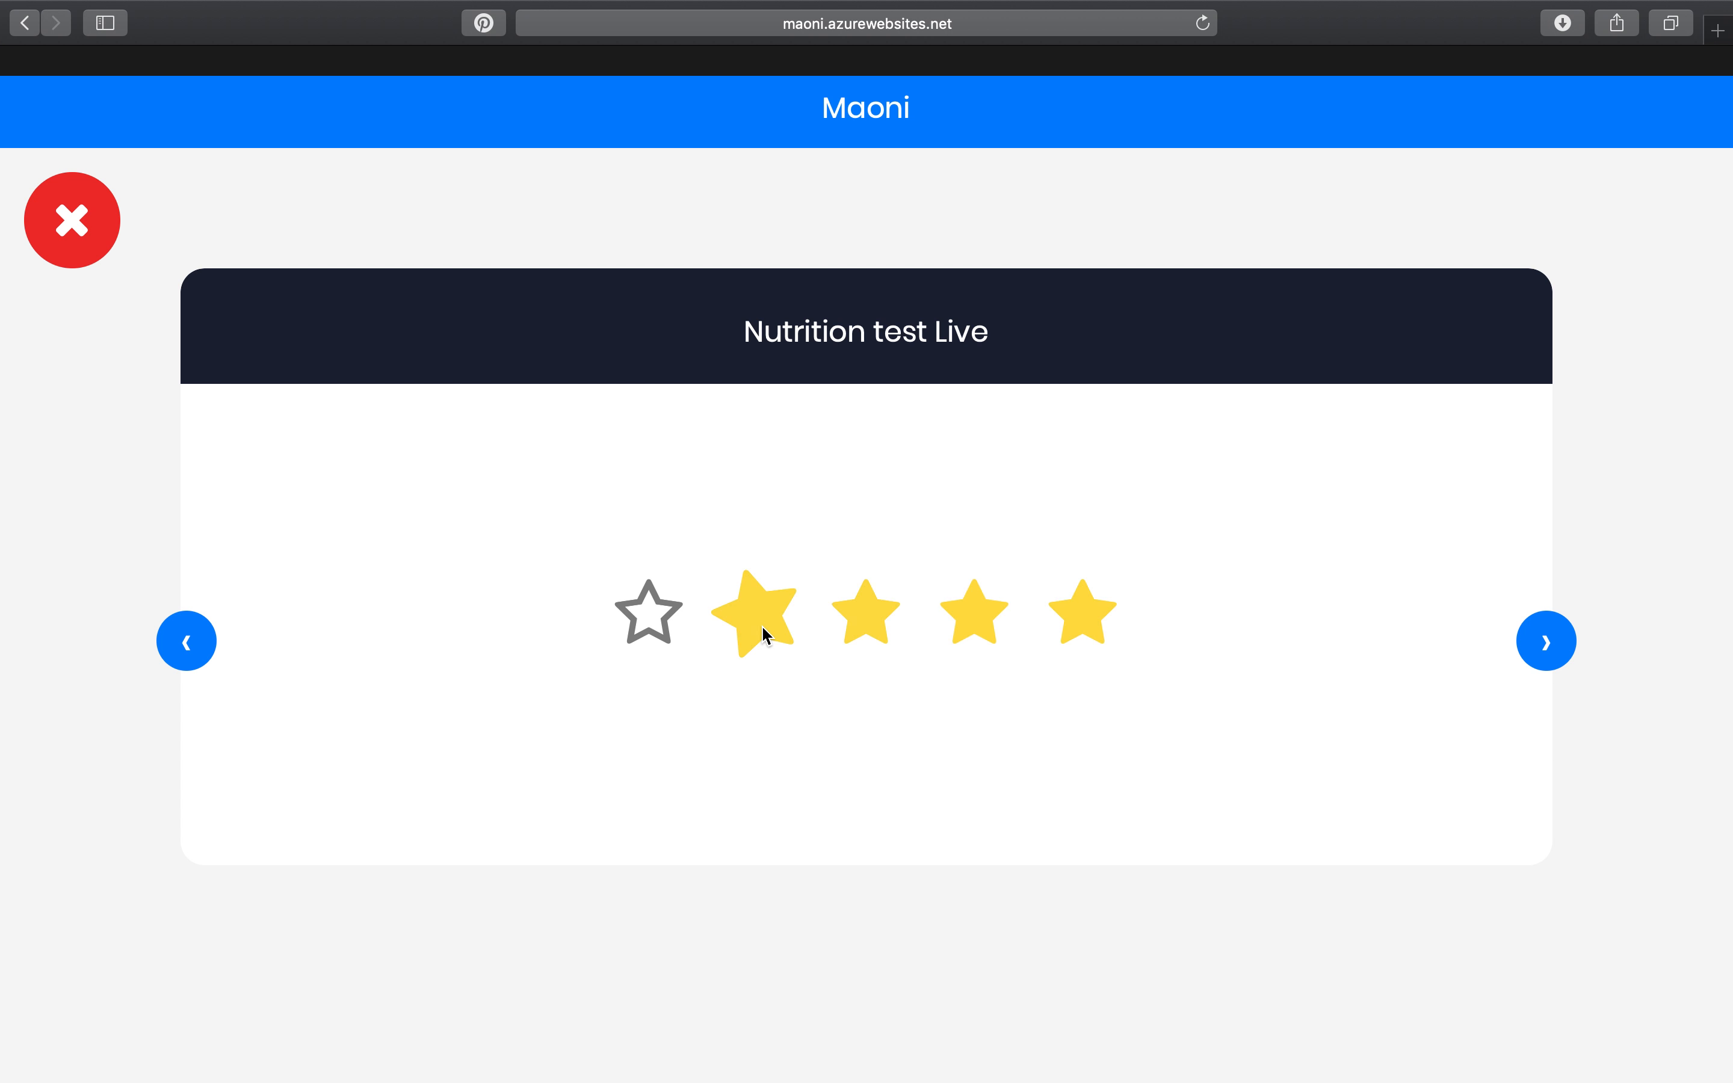
Change the Nutrition test Live rating to five stars, pick the fourth star, and advance past Recipe Title without answering it.
{"action": "left_click", "coordinate": [637, 614]}
{"action": "left_click", "coordinate": [984, 624]}
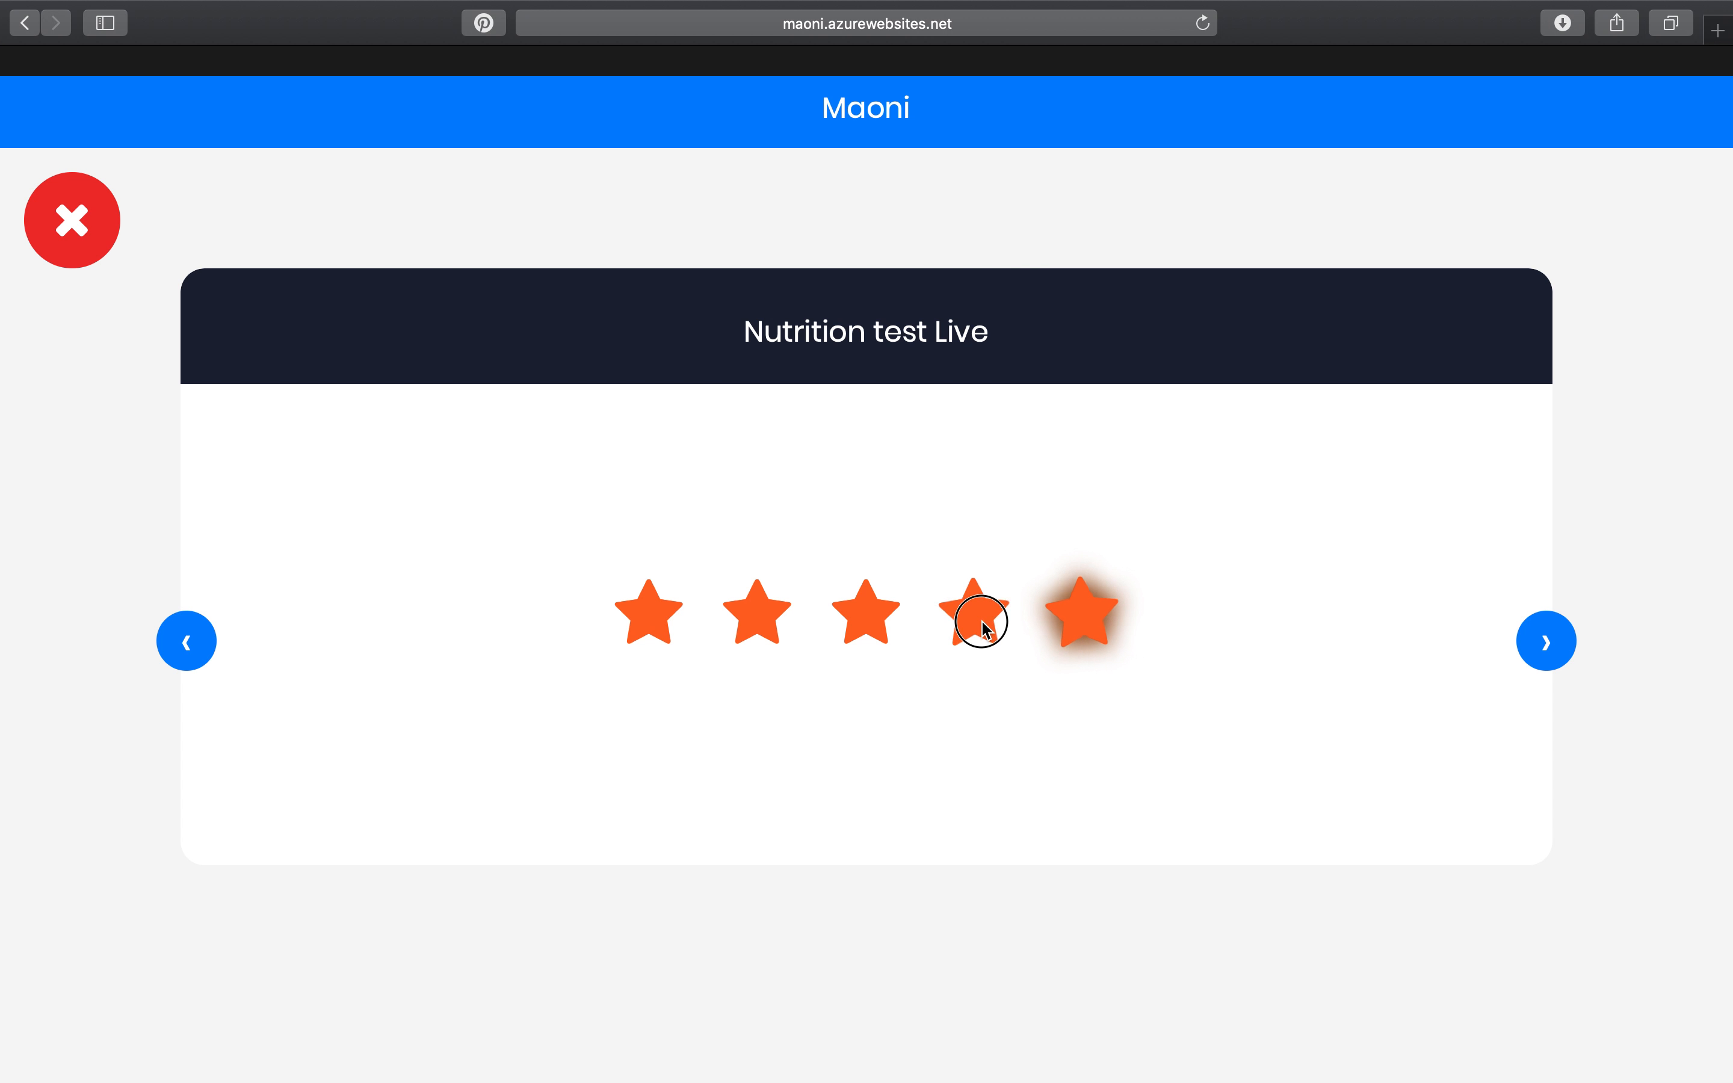
{"action": "left_click", "coordinate": [1549, 637]}
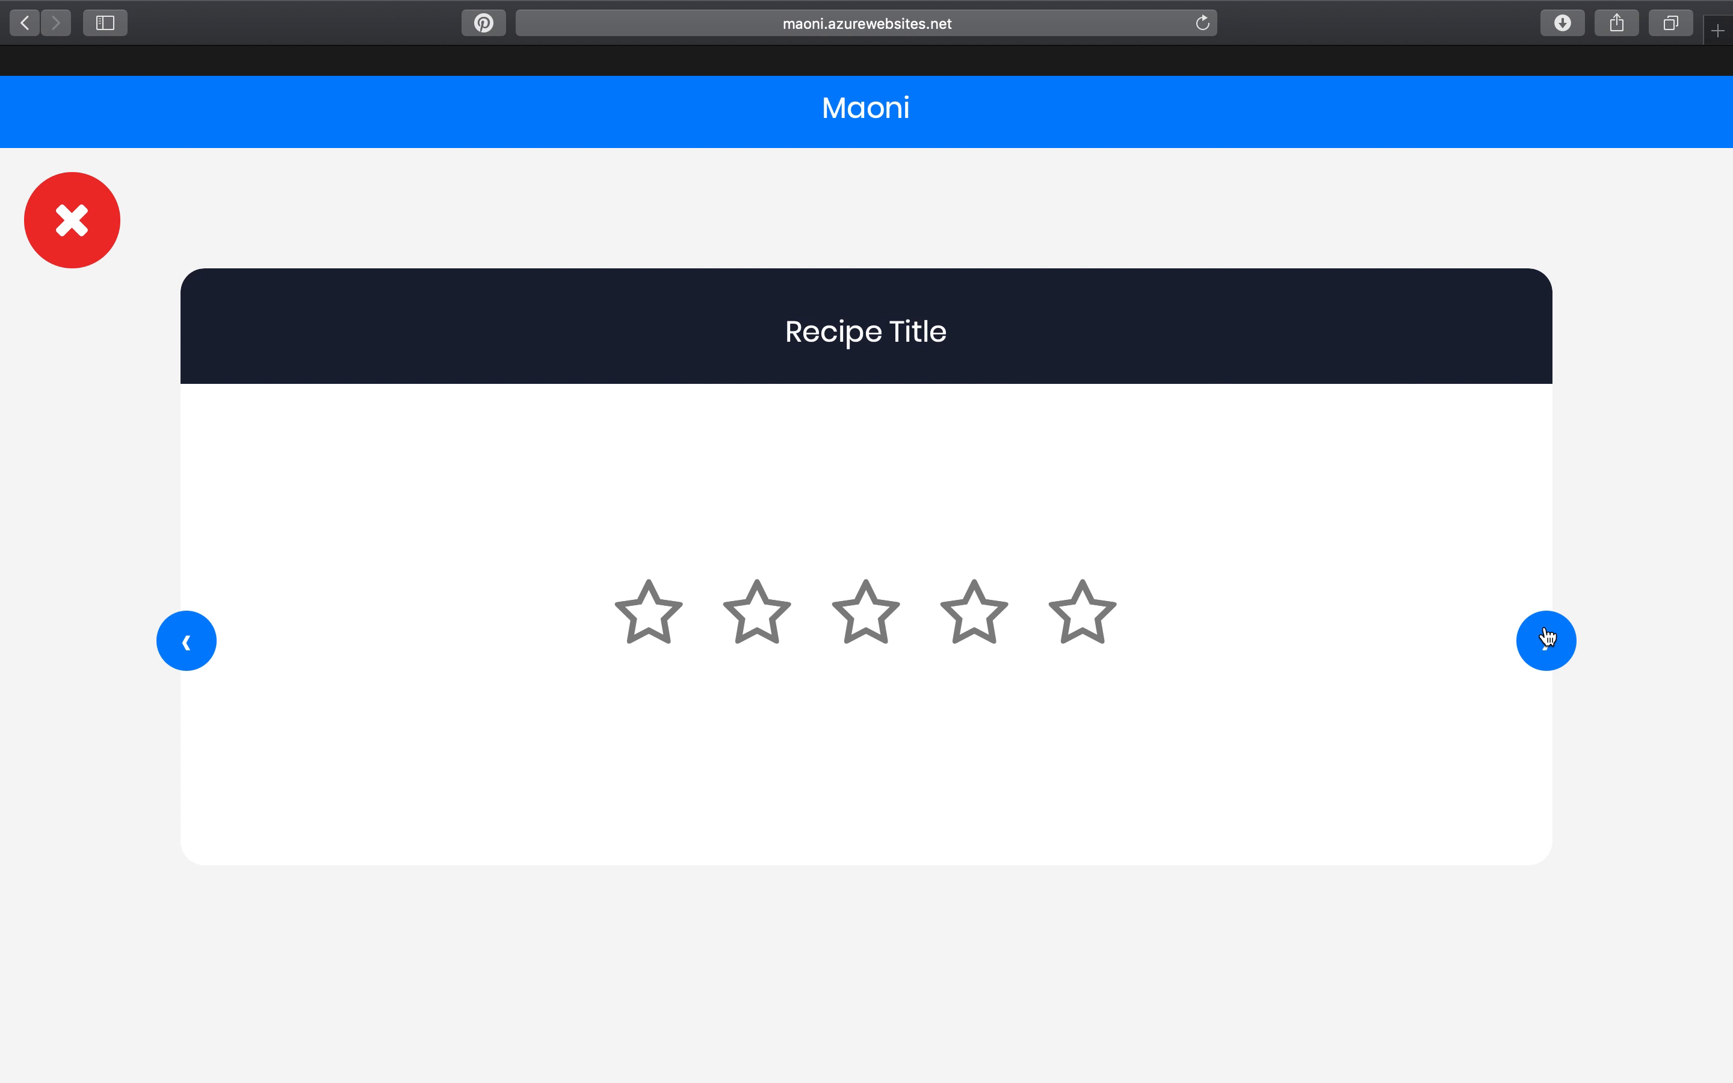
{"action": "left_click", "coordinate": [1549, 637]}
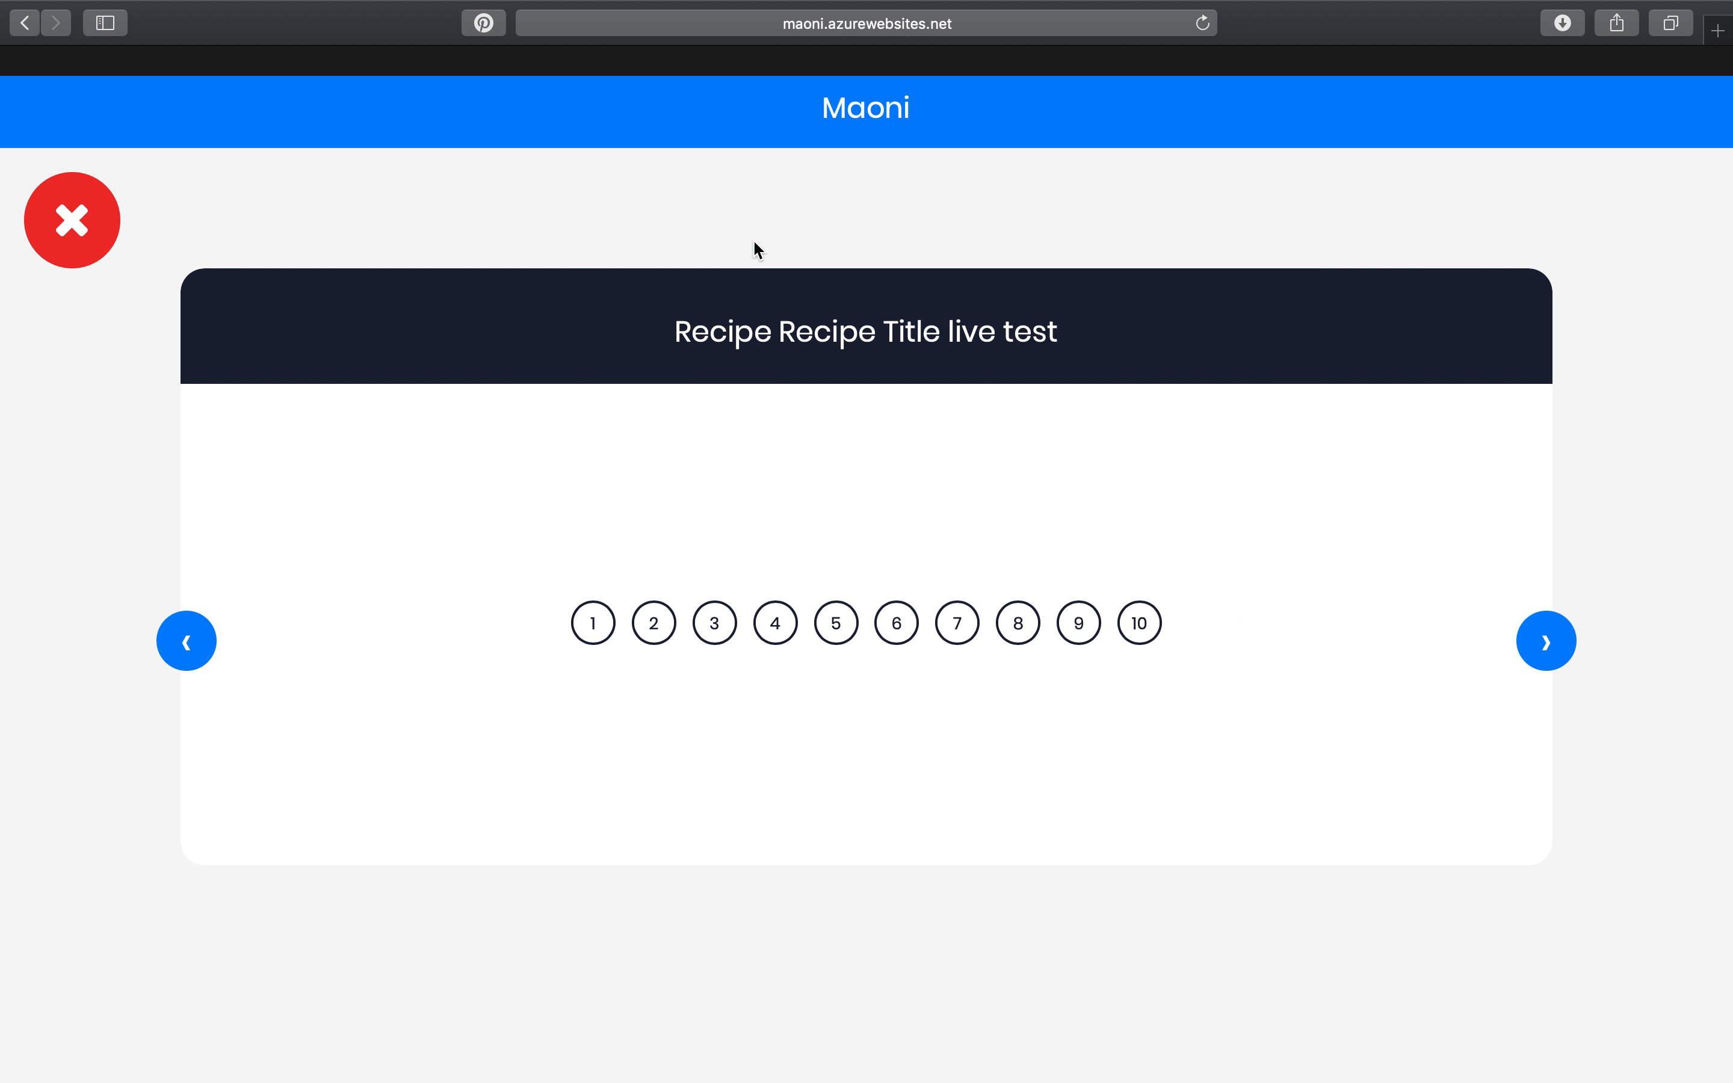
Answer the Recipe Recipe Title live test question by trying ratings 2 and 9 before choosing 5, and advance to the following question.
{"action": "left_click", "coordinate": [648, 627]}
{"action": "left_click", "coordinate": [1067, 631]}
{"action": "left_click", "coordinate": [855, 636]}
{"action": "left_click", "coordinate": [1551, 633]}
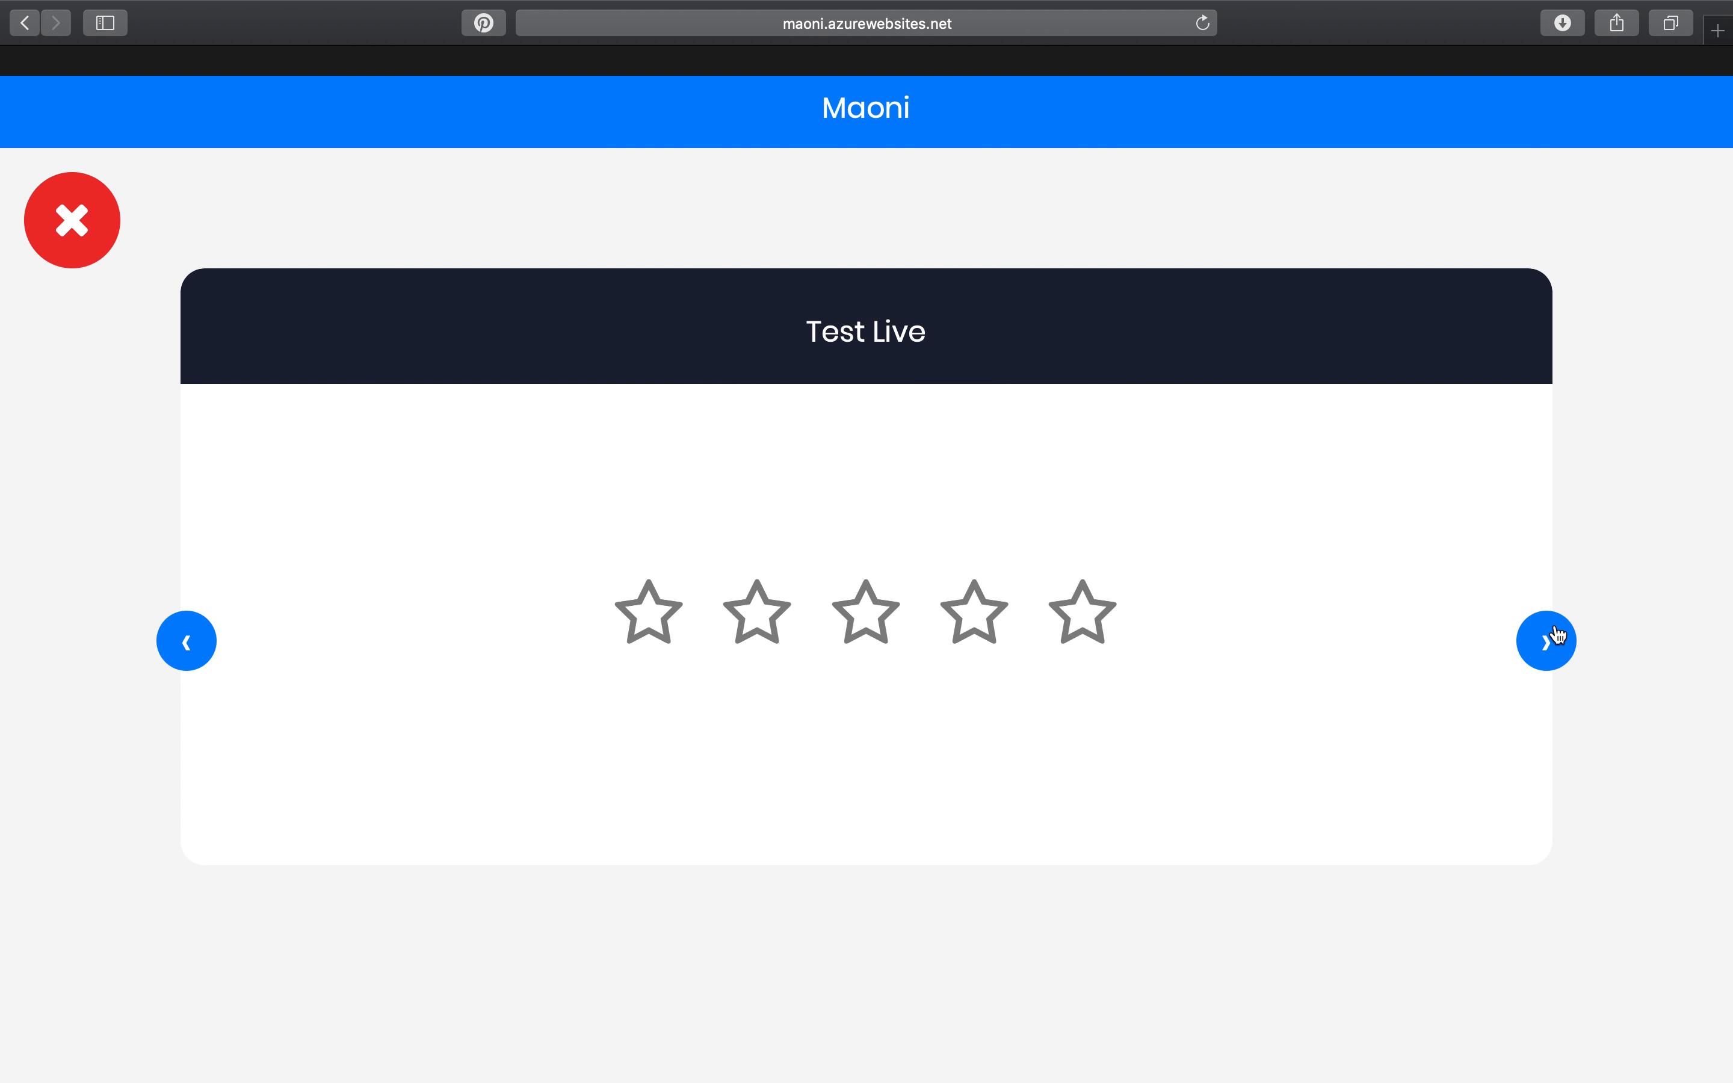
Skip through the remaining survey questions from Test Live past describe your experience without answering, finishing the survey.
{"action": "left_click", "coordinate": [1558, 635]}
{"action": "left_click", "coordinate": [1558, 635]}
{"action": "left_click", "coordinate": [1559, 636]}
{"action": "left_click", "coordinate": [1560, 636]}
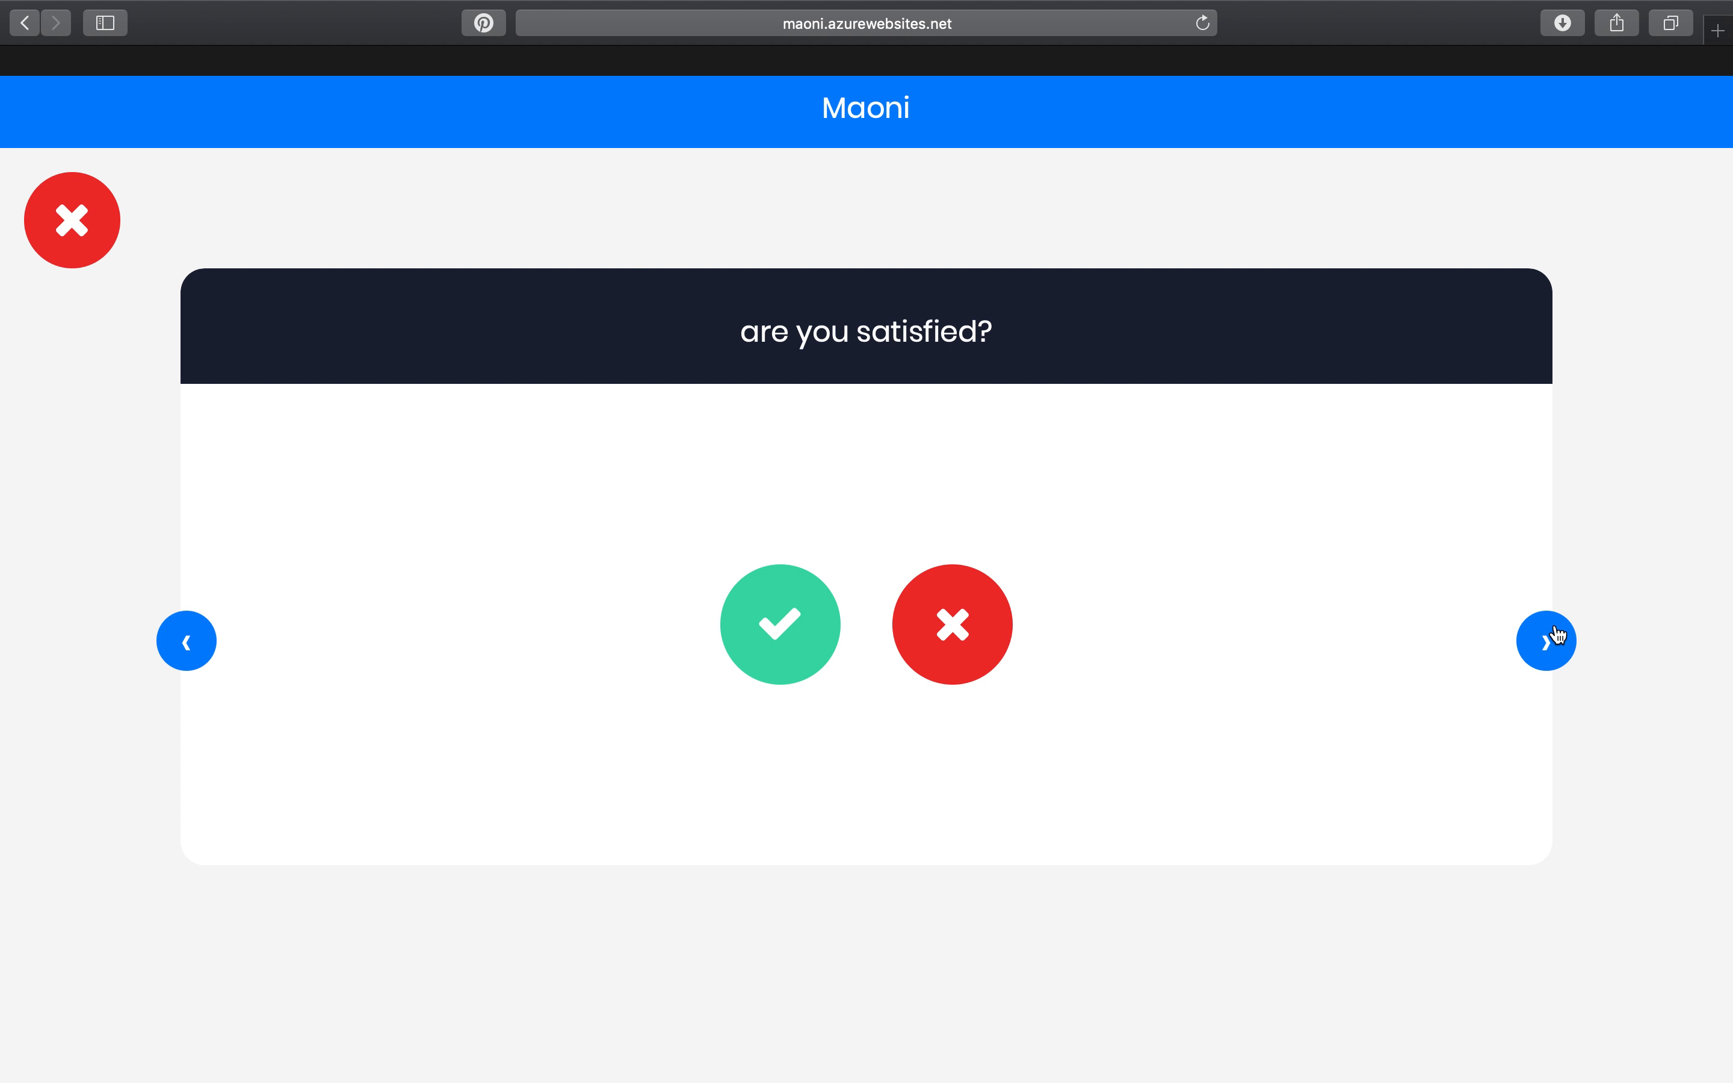
{"action": "left_click", "coordinate": [1560, 636]}
{"action": "left_click", "coordinate": [1560, 635]}
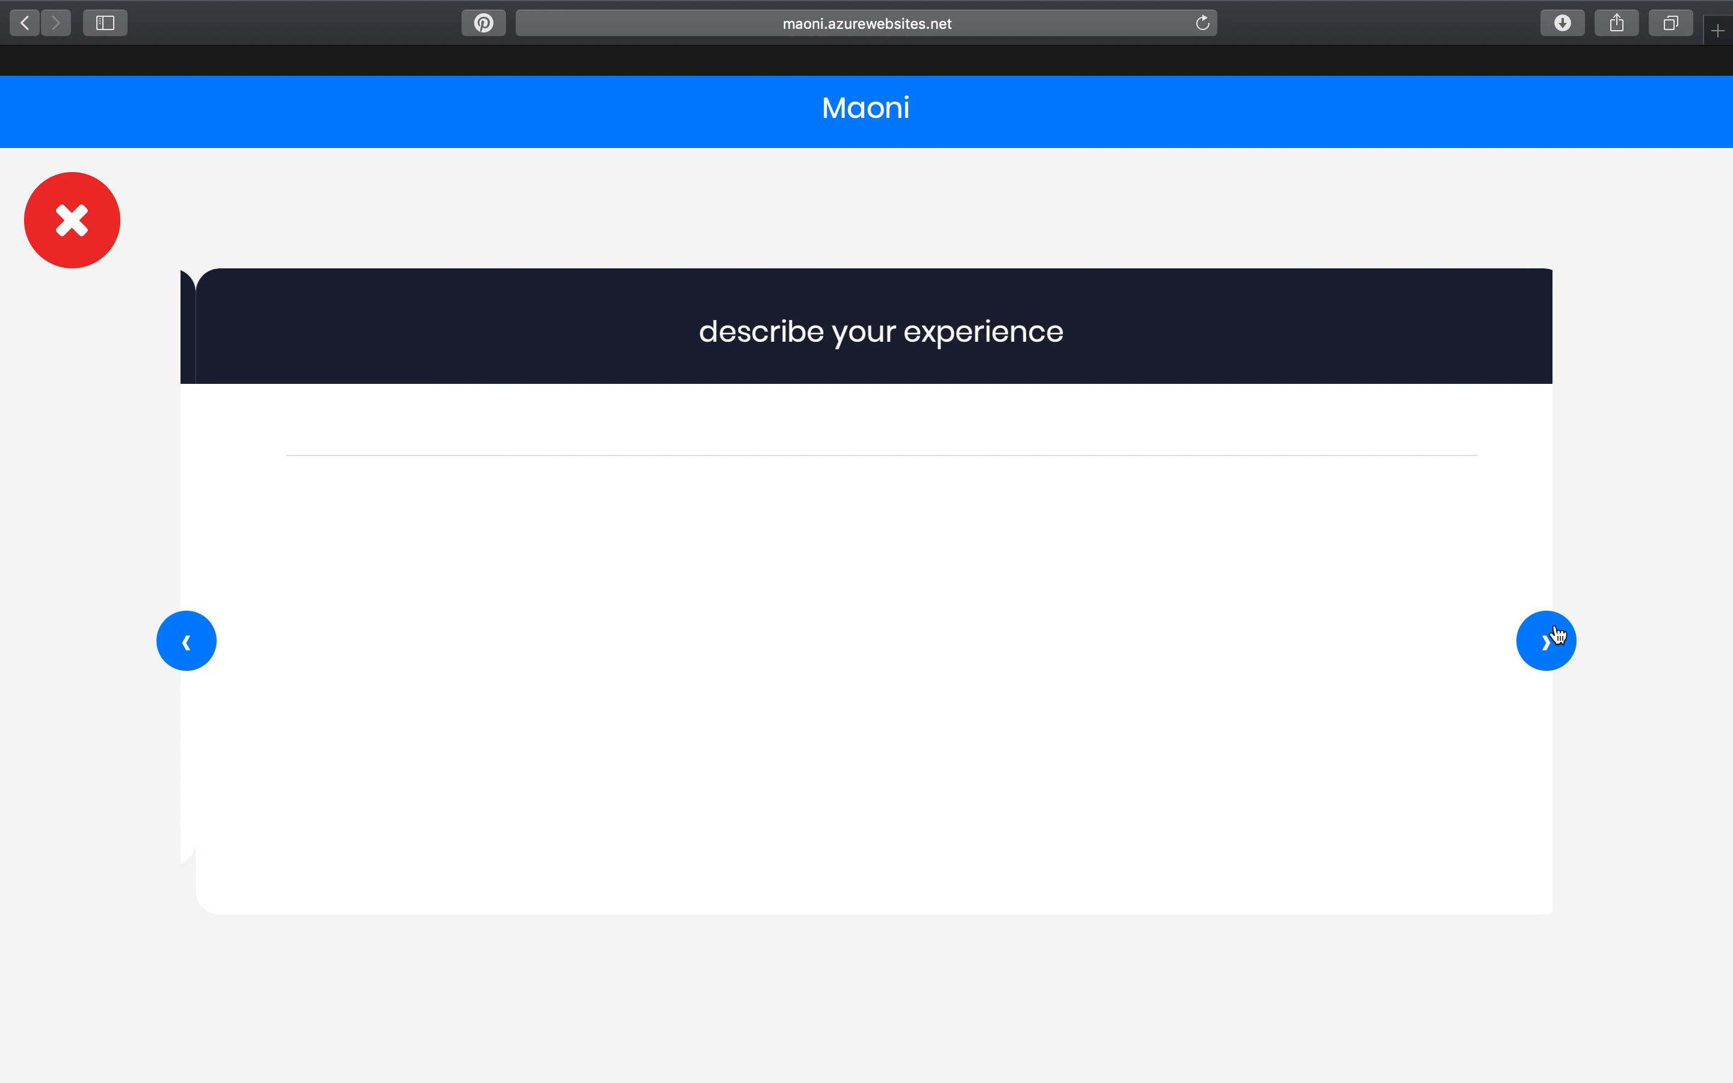
{"action": "left_click", "coordinate": [1560, 635]}
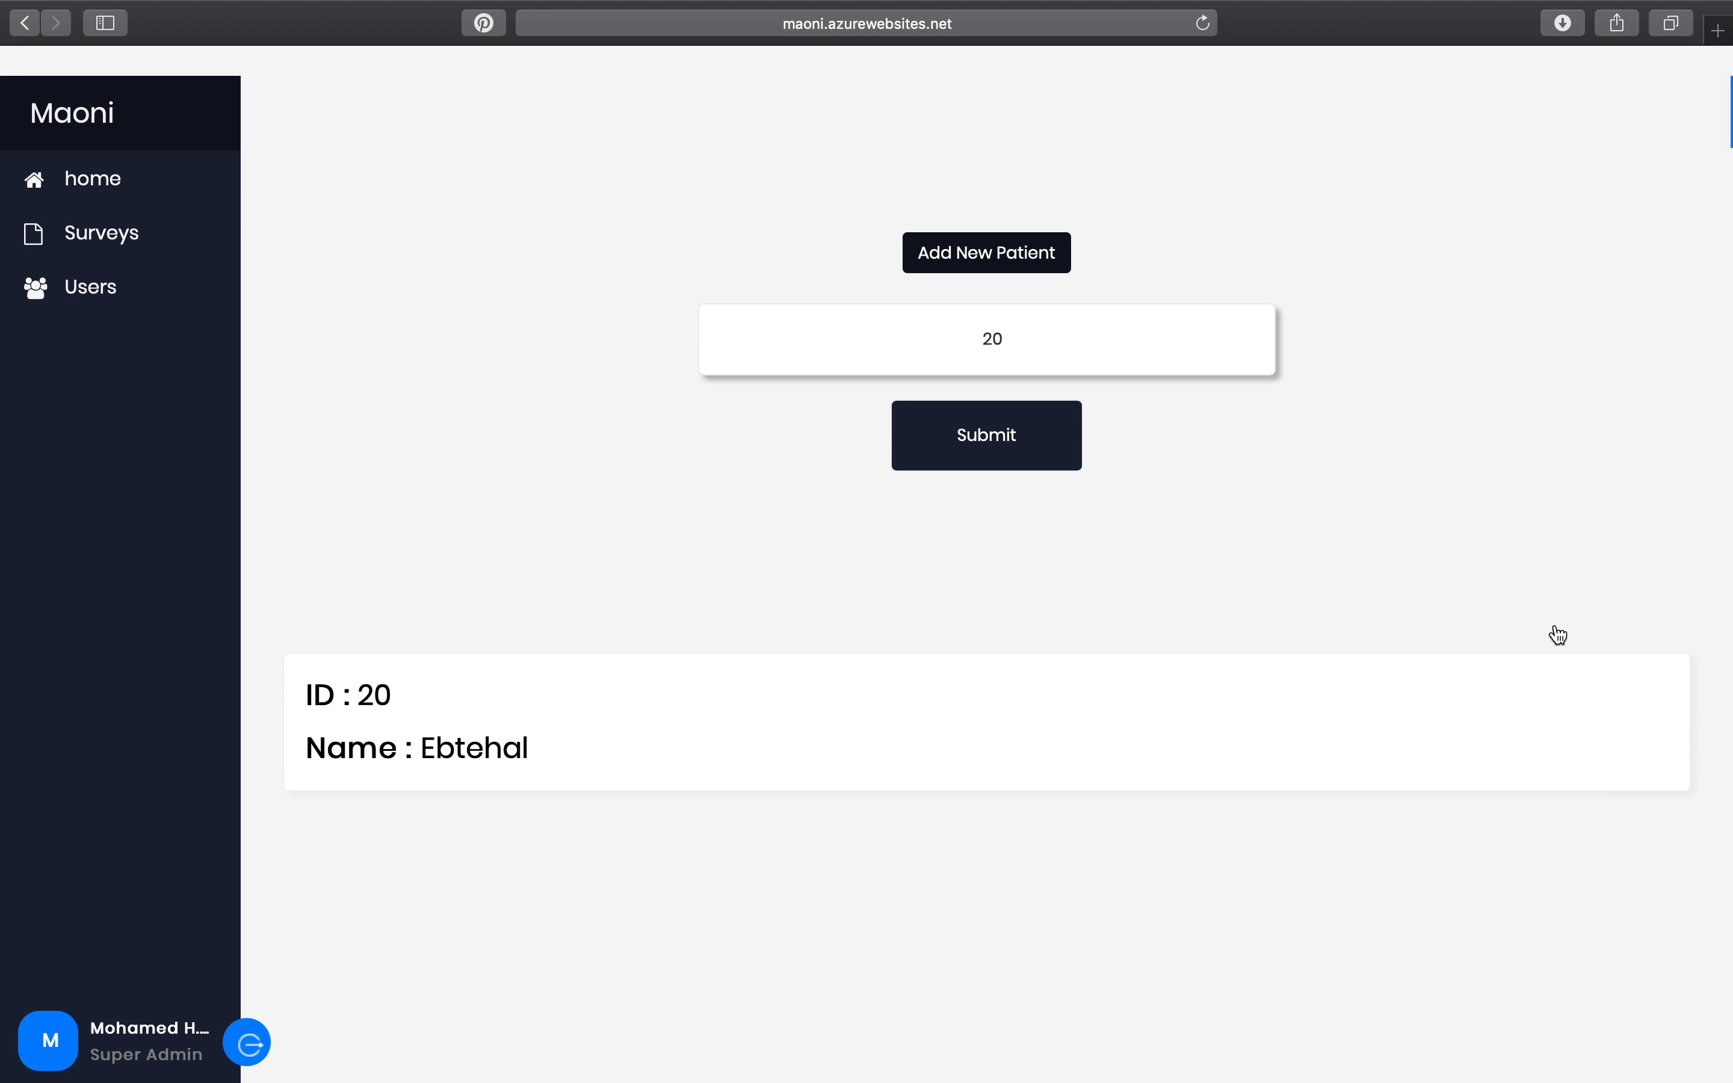